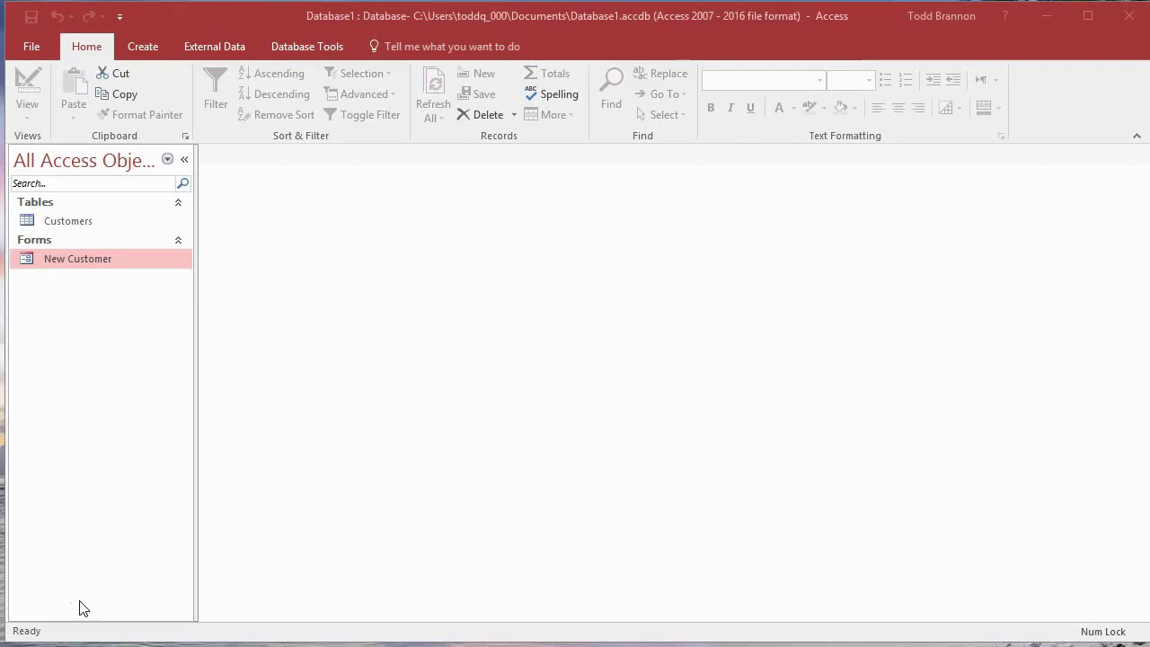
Open the Customers table and the New Customer form to examine their fields and records
left_click(40, 225)
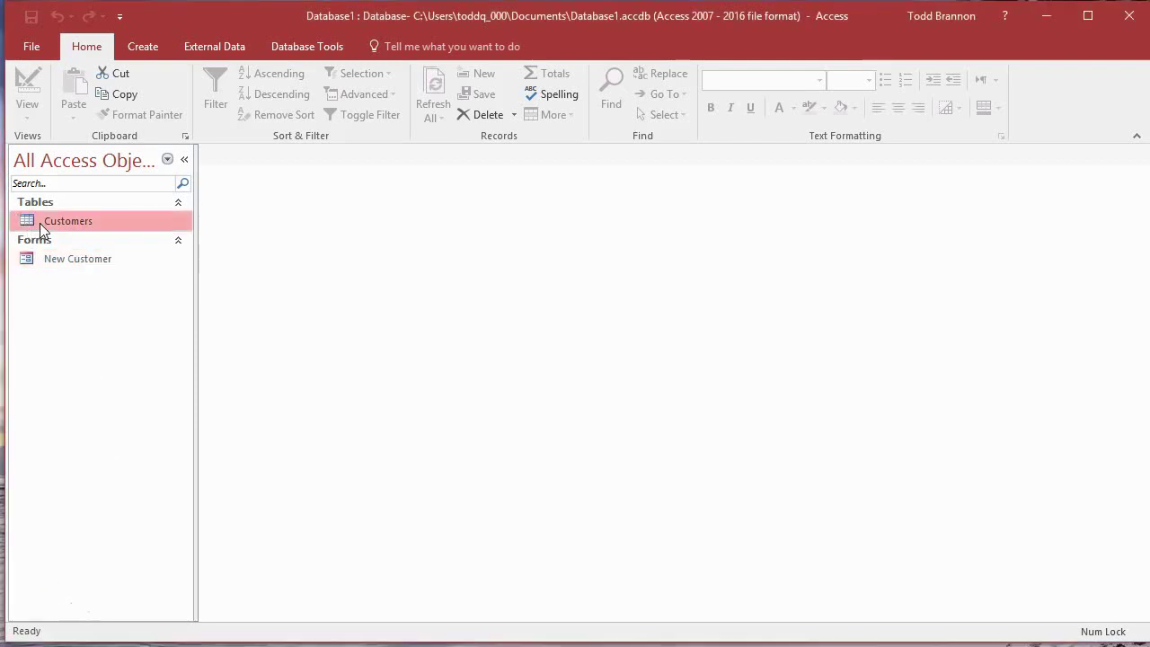
double_click(40, 225)
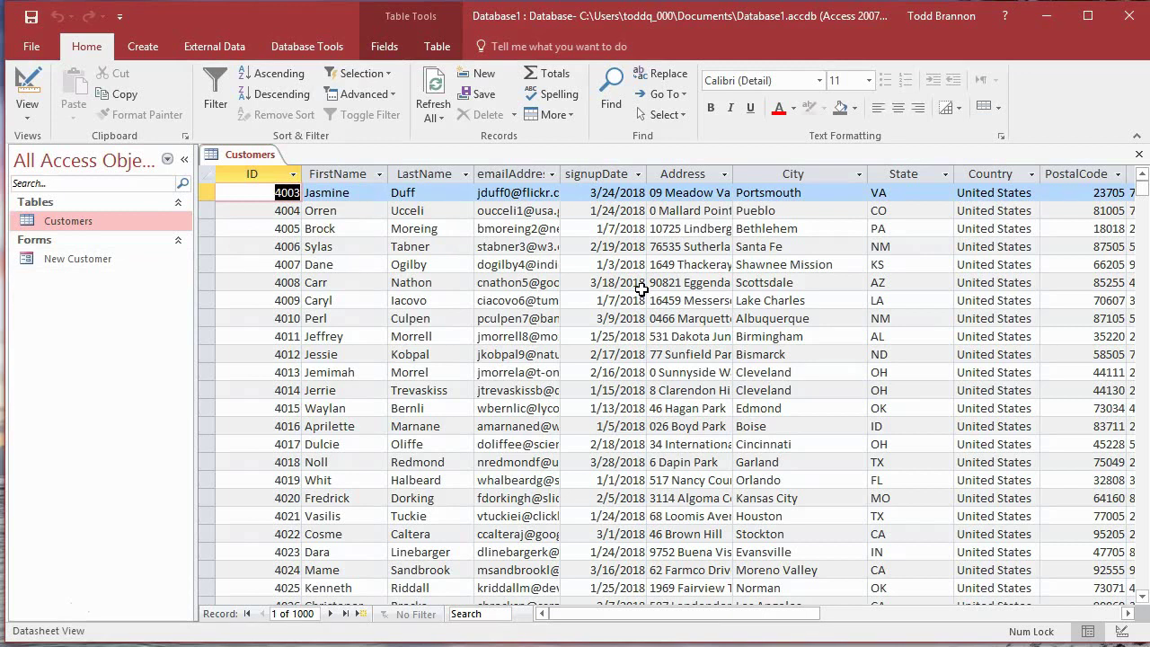
double_click(45, 265)
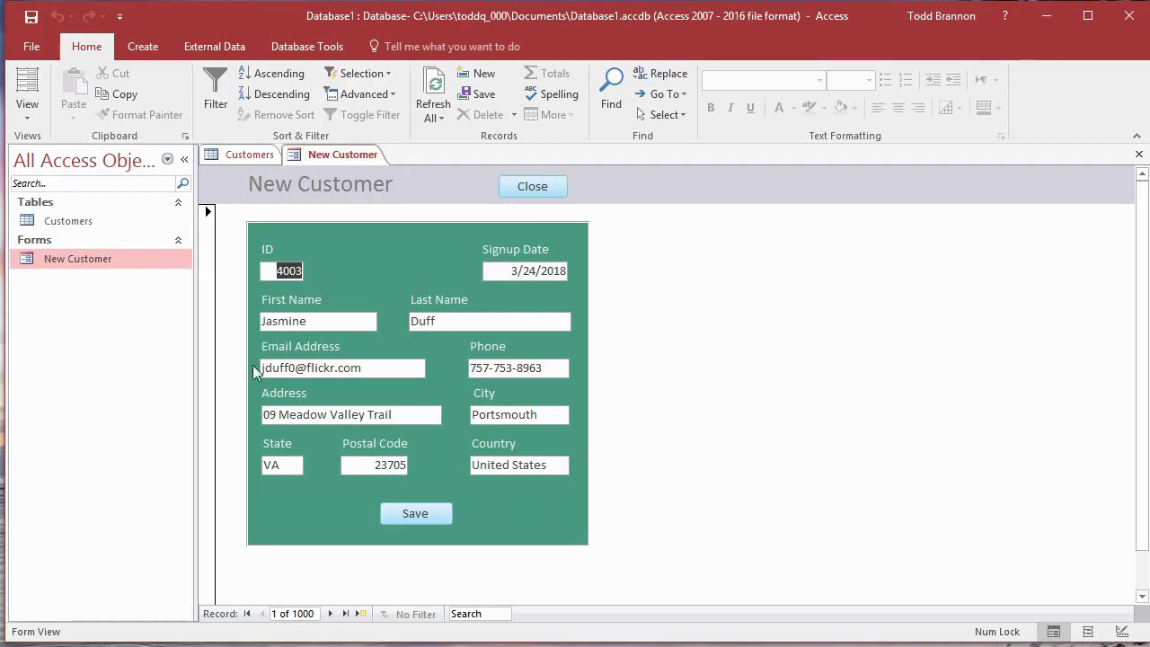
Reopen the Database1 database so the open table and form are closed
left_click(33, 47)
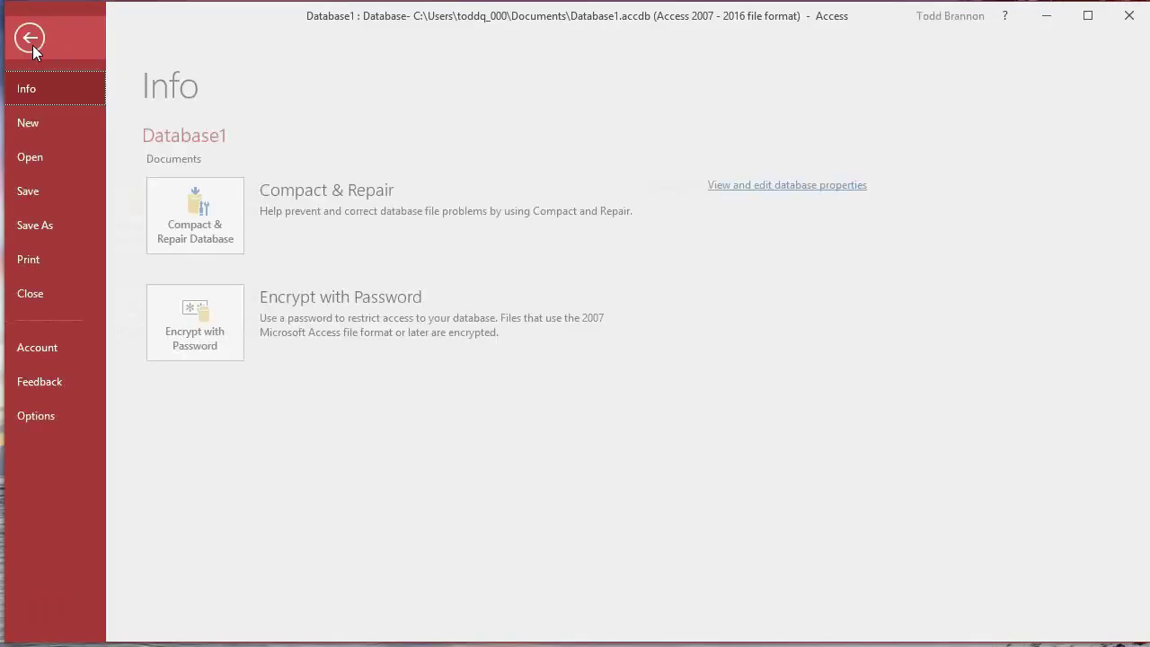
left_click(29, 162)
left_click(493, 198)
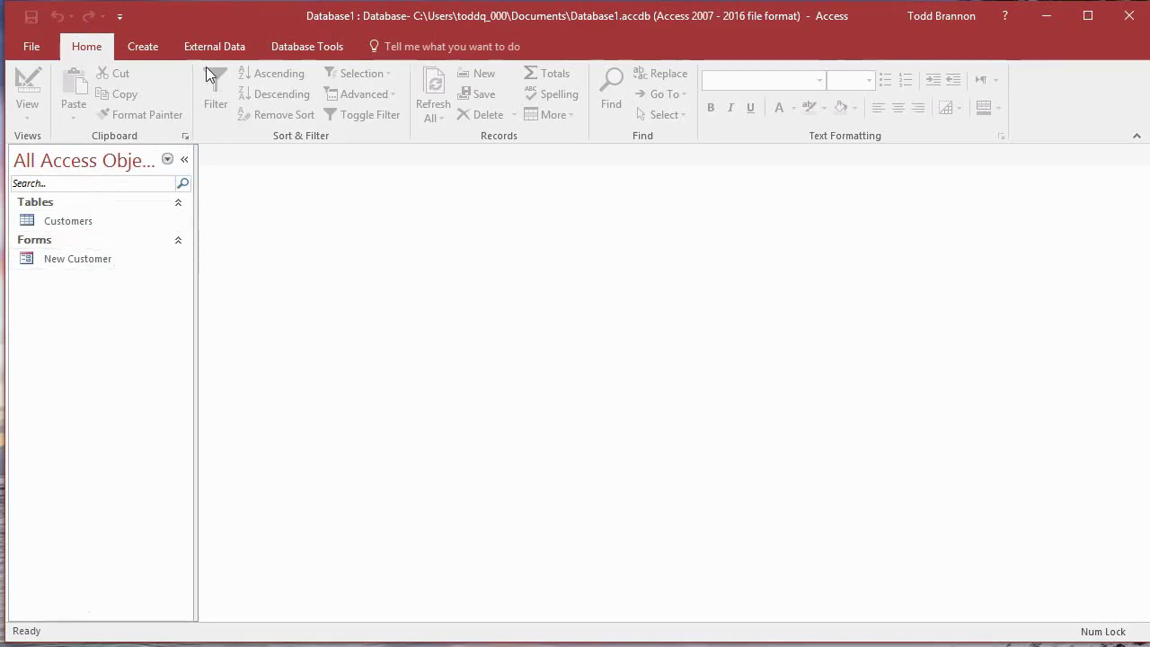
left_click(151, 47)
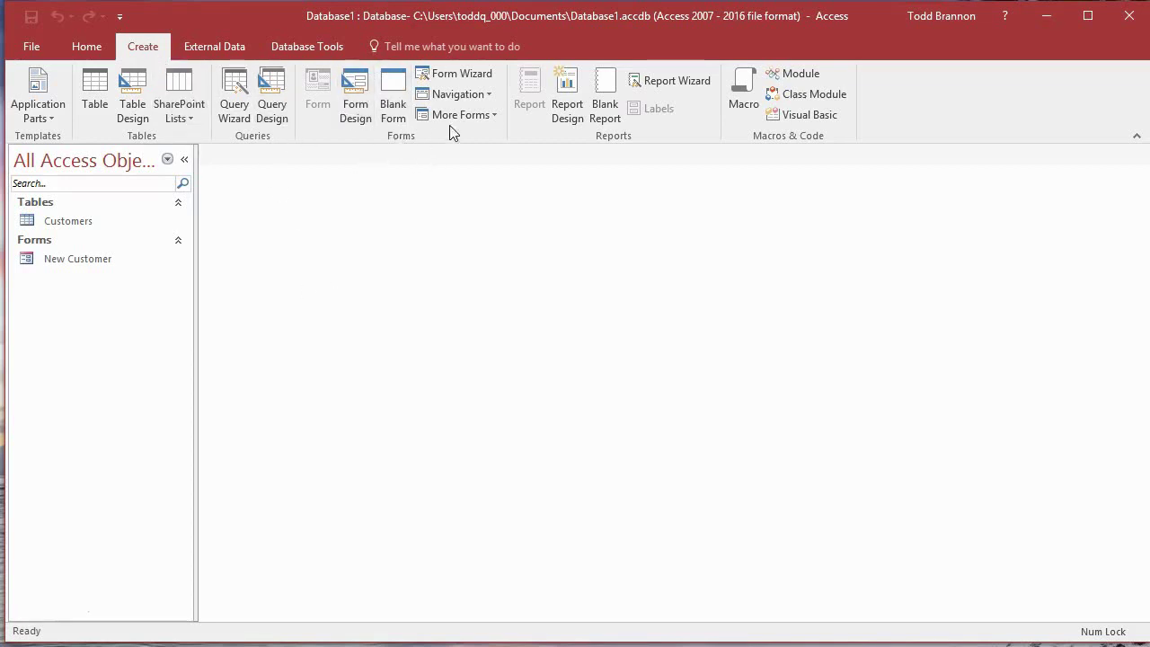
left_click(470, 83)
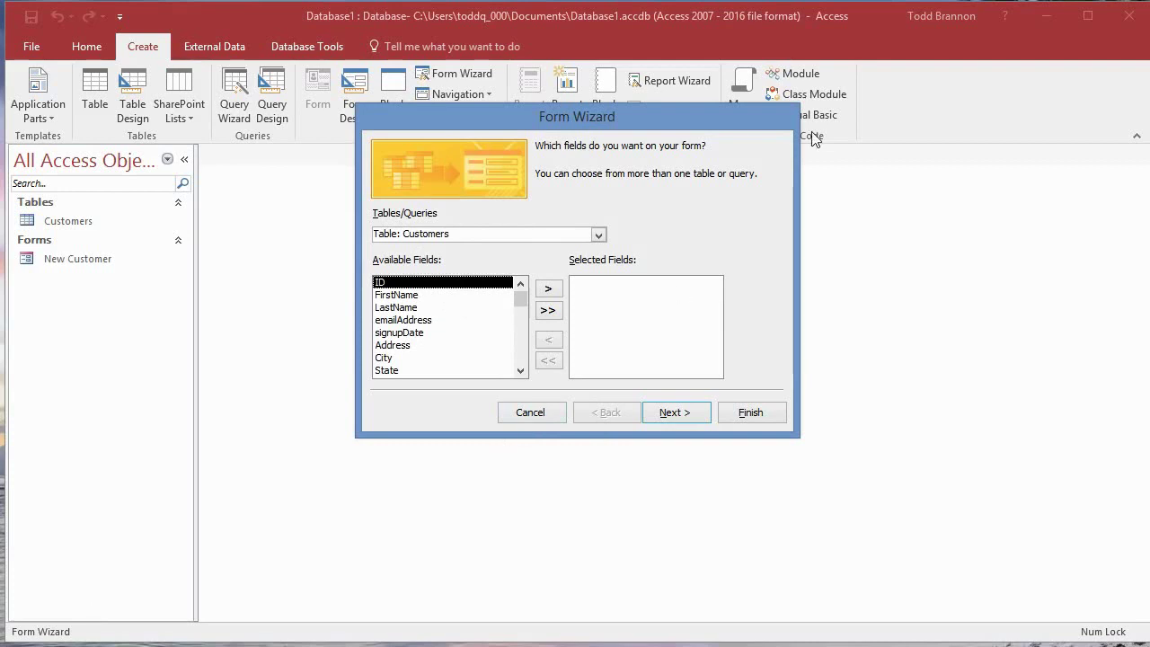
left_click(500, 413)
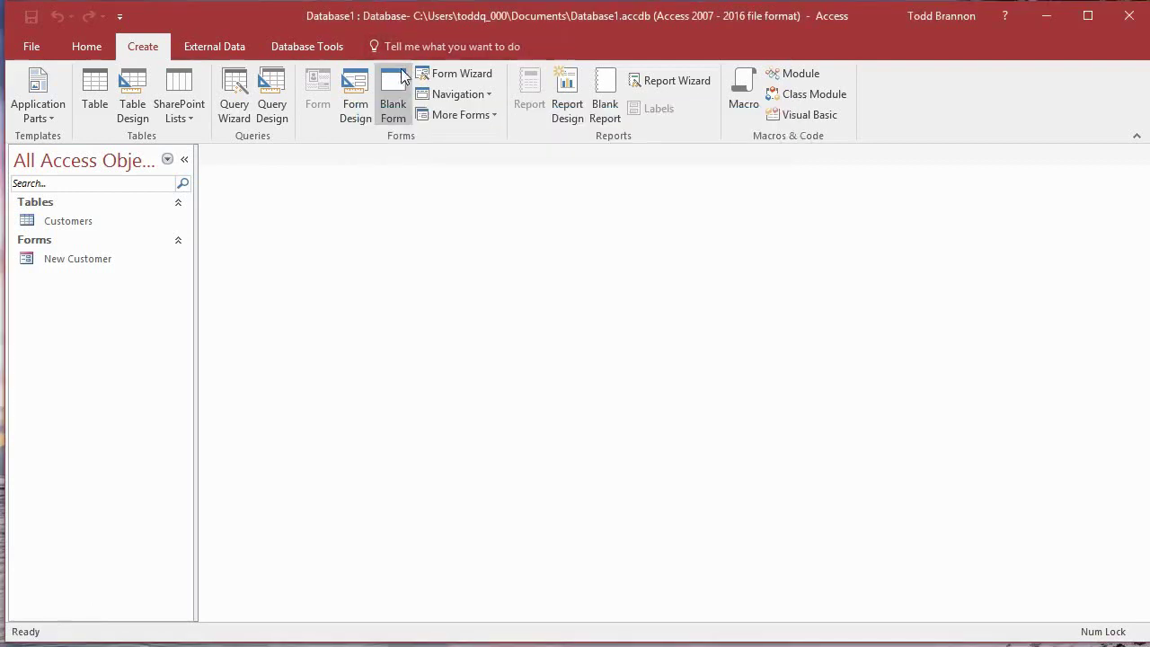
Create a new form in Design View and shorten its Detail section to about 2.46" high
left_click(356, 99)
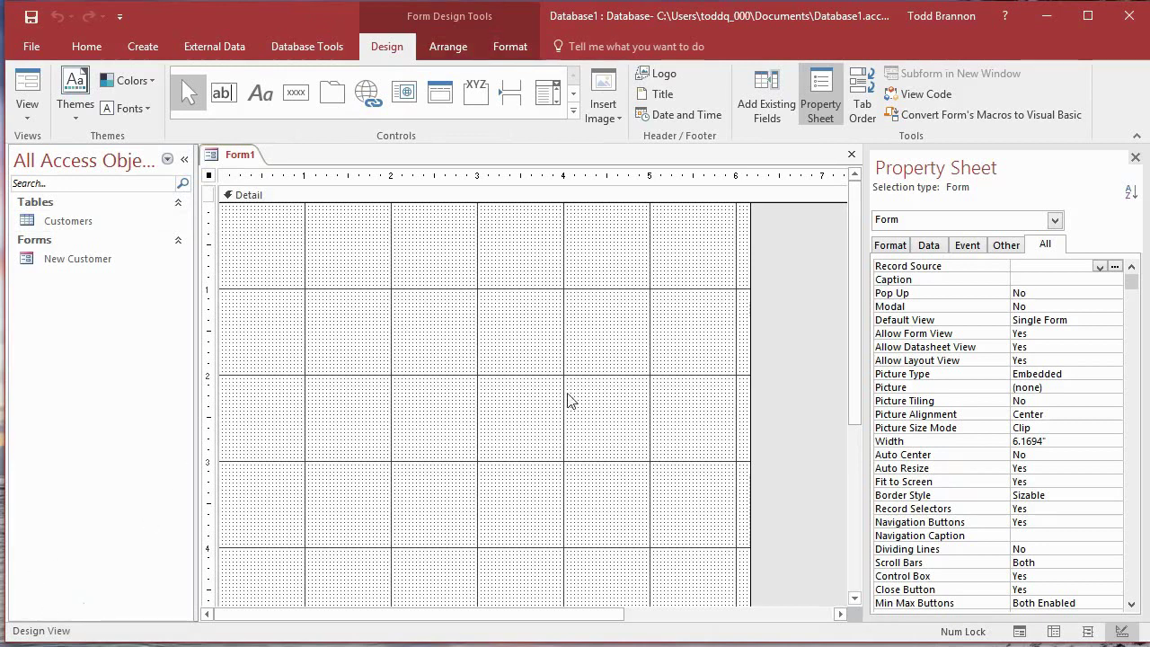
left_click(586, 355)
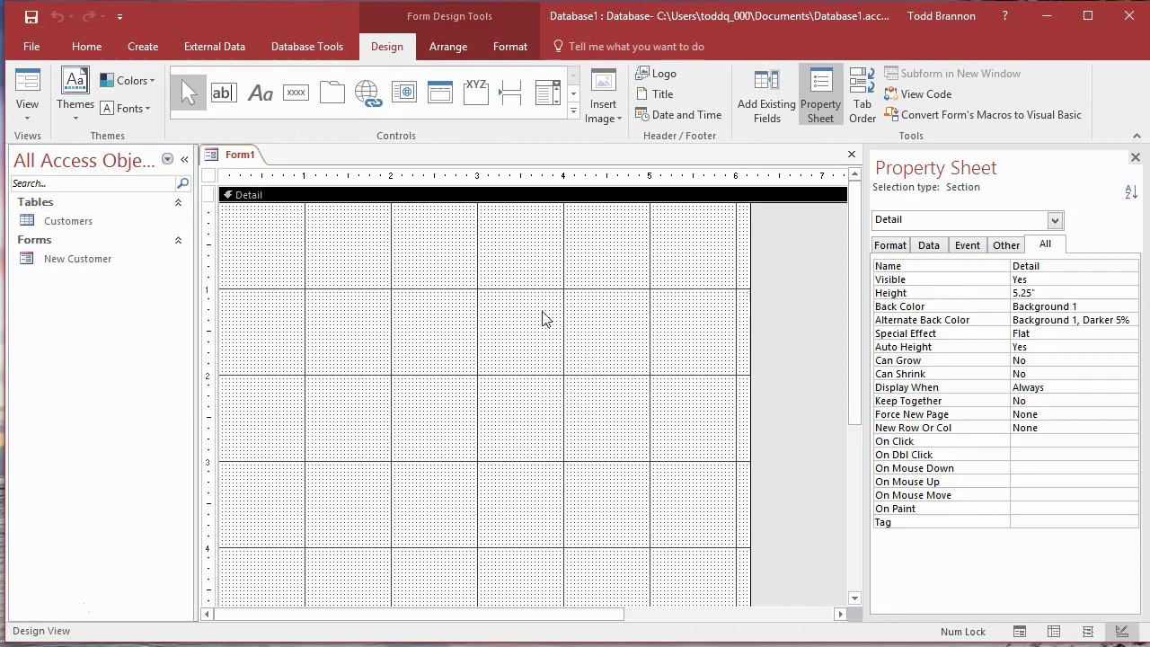
scroll(542, 318, "down", 3)
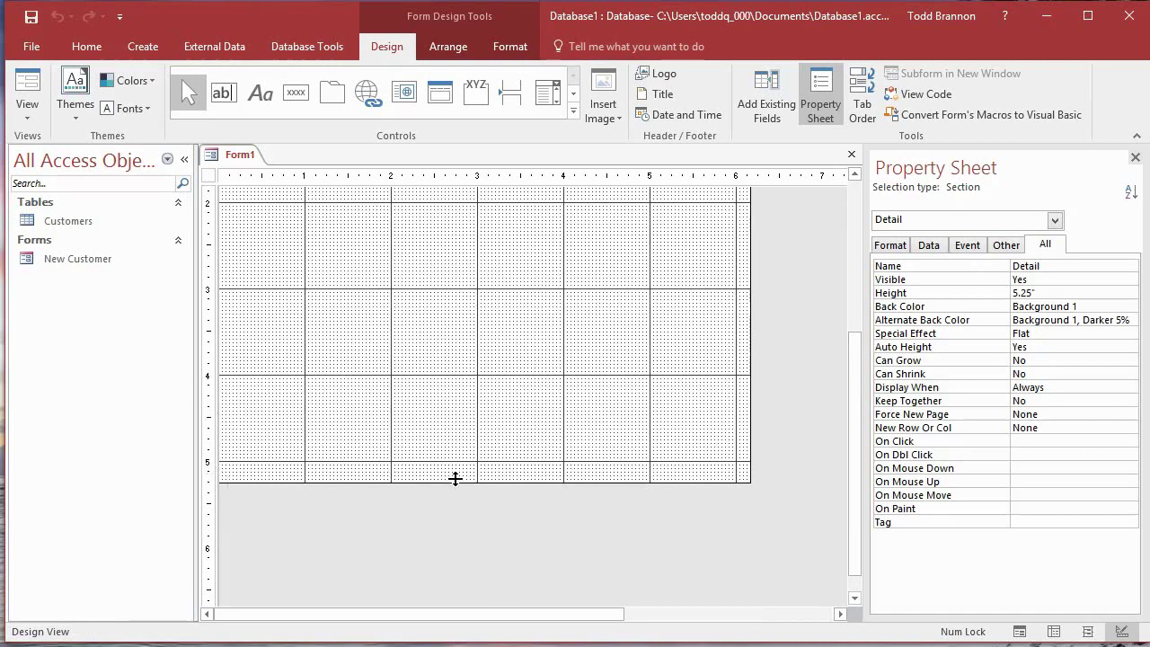
left_click_drag(453, 482, 452, 242)
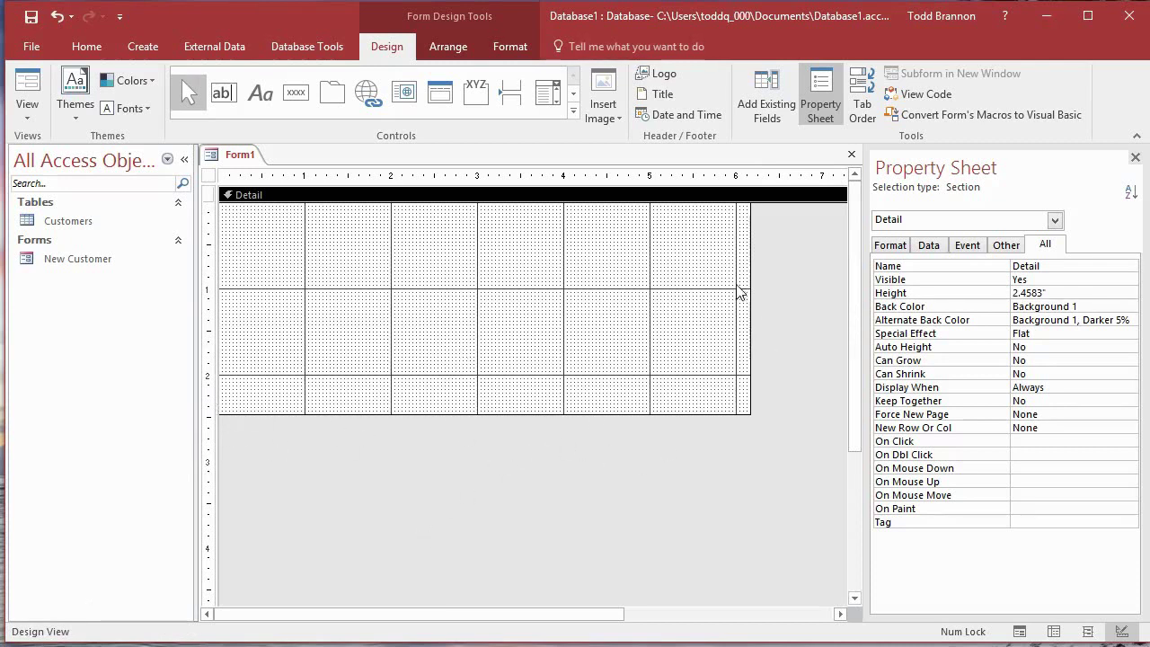
left_click_drag(750, 295, 749, 296)
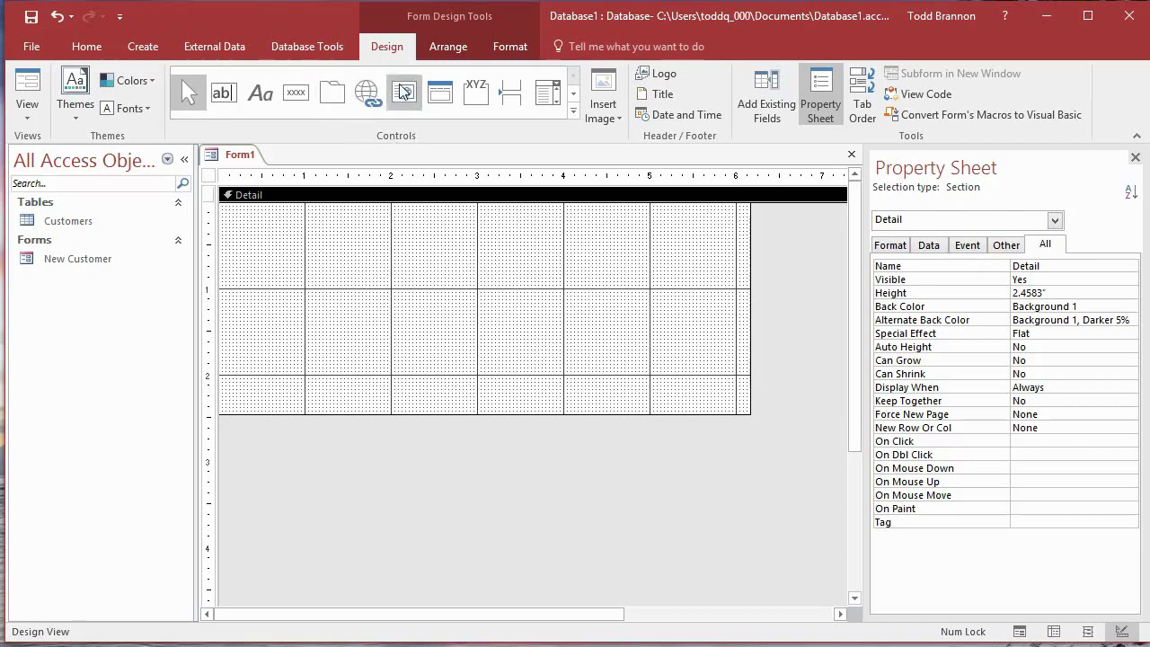
Draw a rectangle in the Detail section's upper-left corner, at 0" top and left, about 6" wide and 1.21" high
left_click(572, 93)
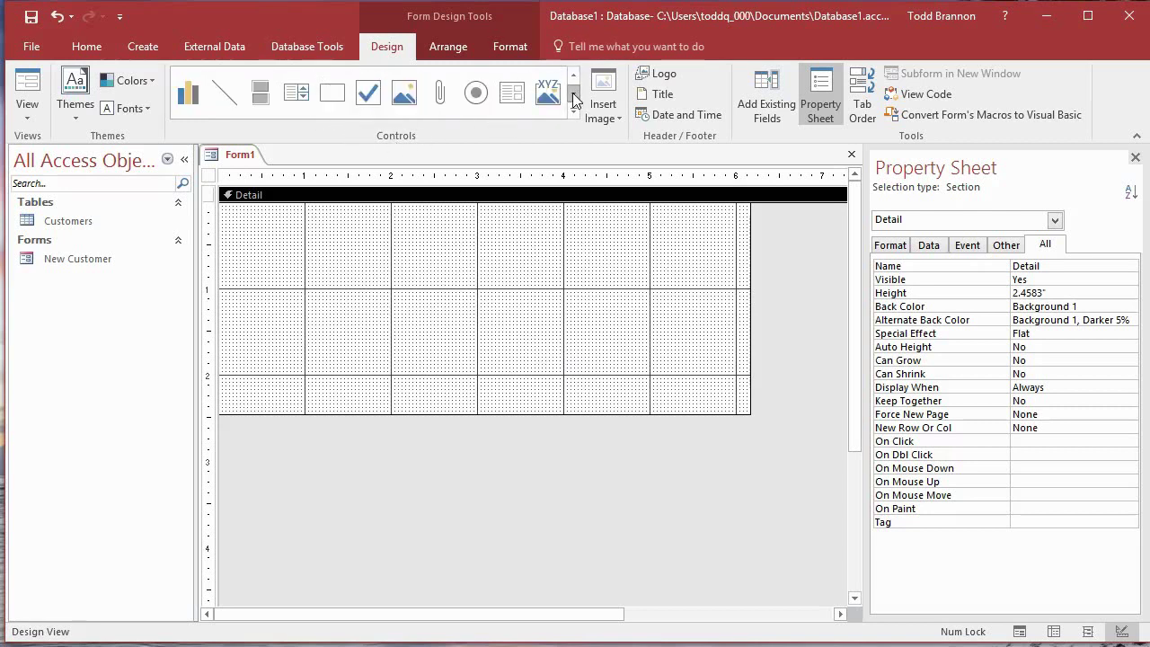
left_click(331, 93)
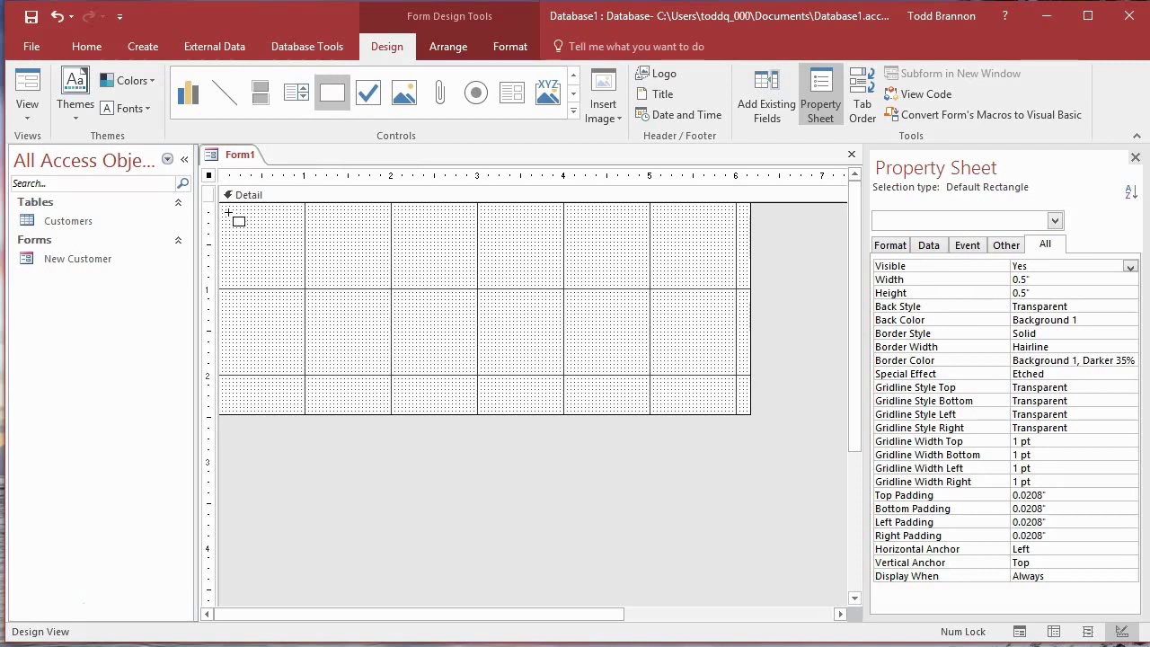
mouse_move(224, 210)
left_mouse_down()
mouse_move(295, 271)
mouse_move(479, 298)
mouse_move(749, 303)
mouse_move(736, 303)
left_mouse_up()
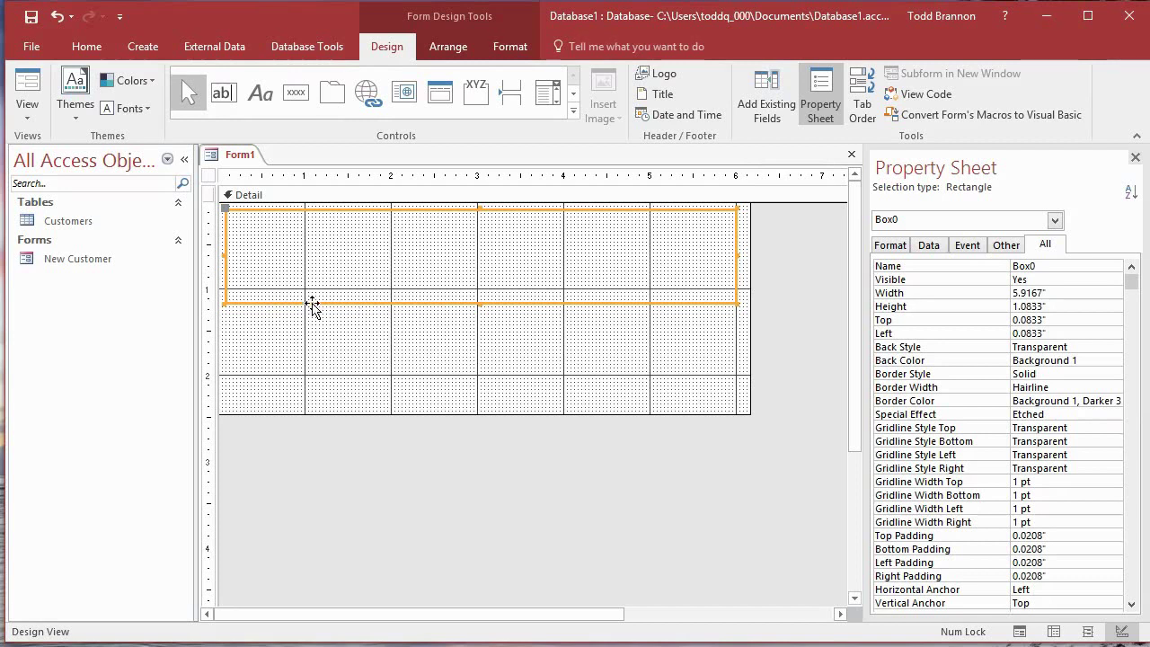
left_click_drag(323, 302, 309, 294)
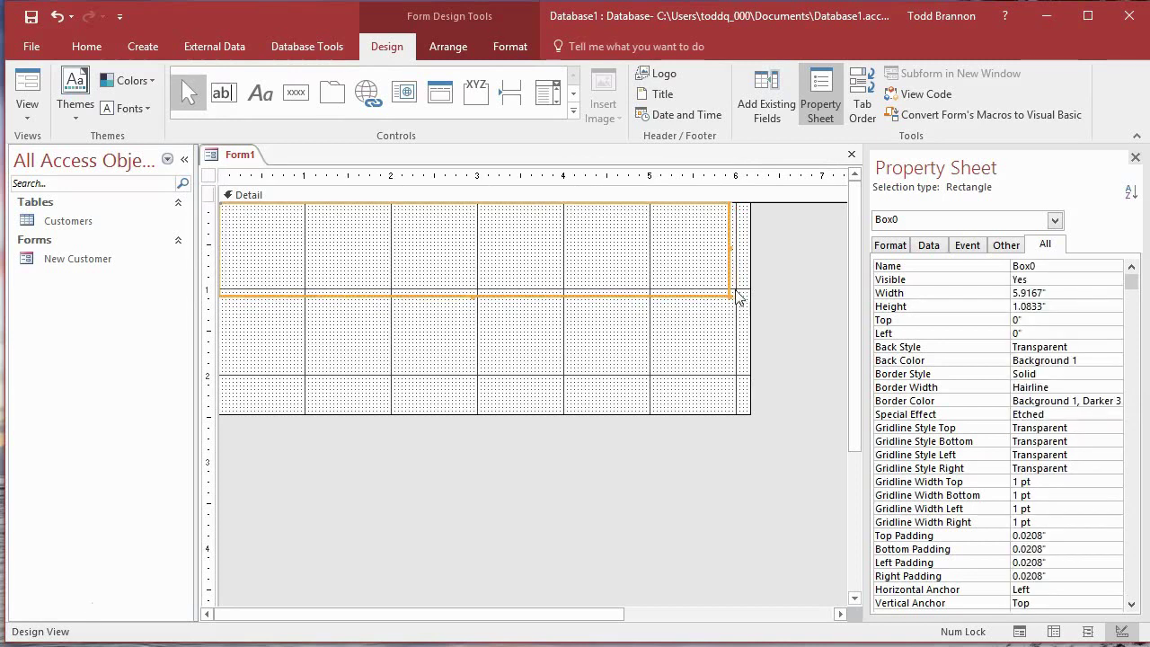
mouse_move(727, 297)
left_mouse_down()
mouse_move(730, 312)
mouse_move(729, 297)
mouse_move(737, 306)
left_mouse_up()
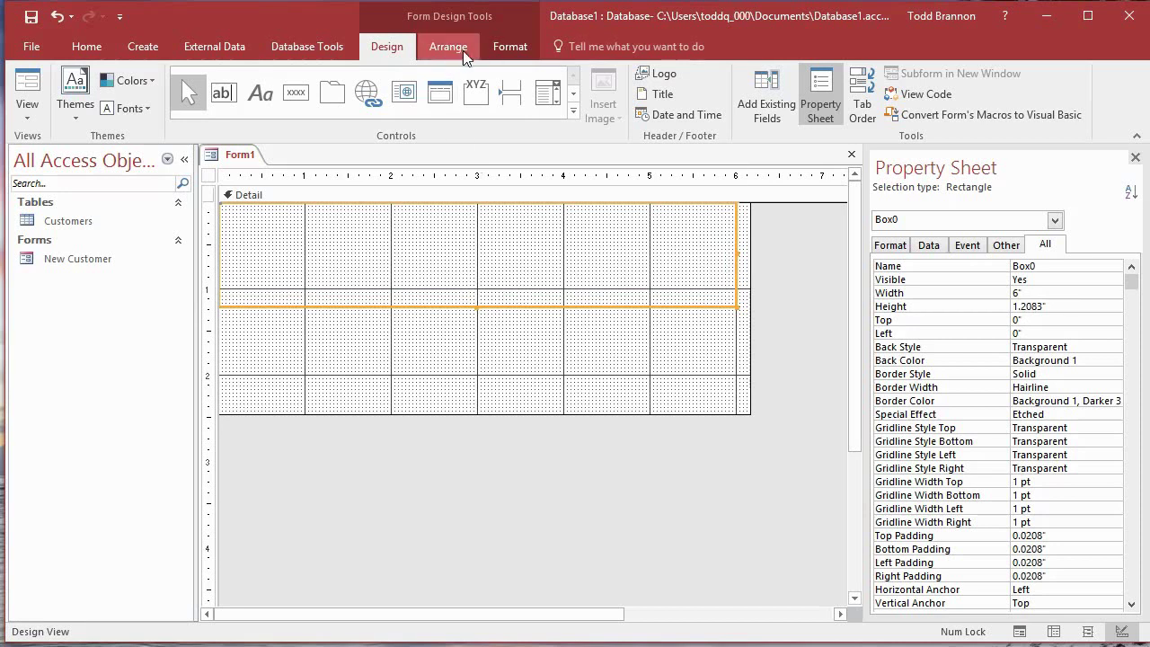
Fill the rectangle with the white Background 1 theme color
left_click(494, 48)
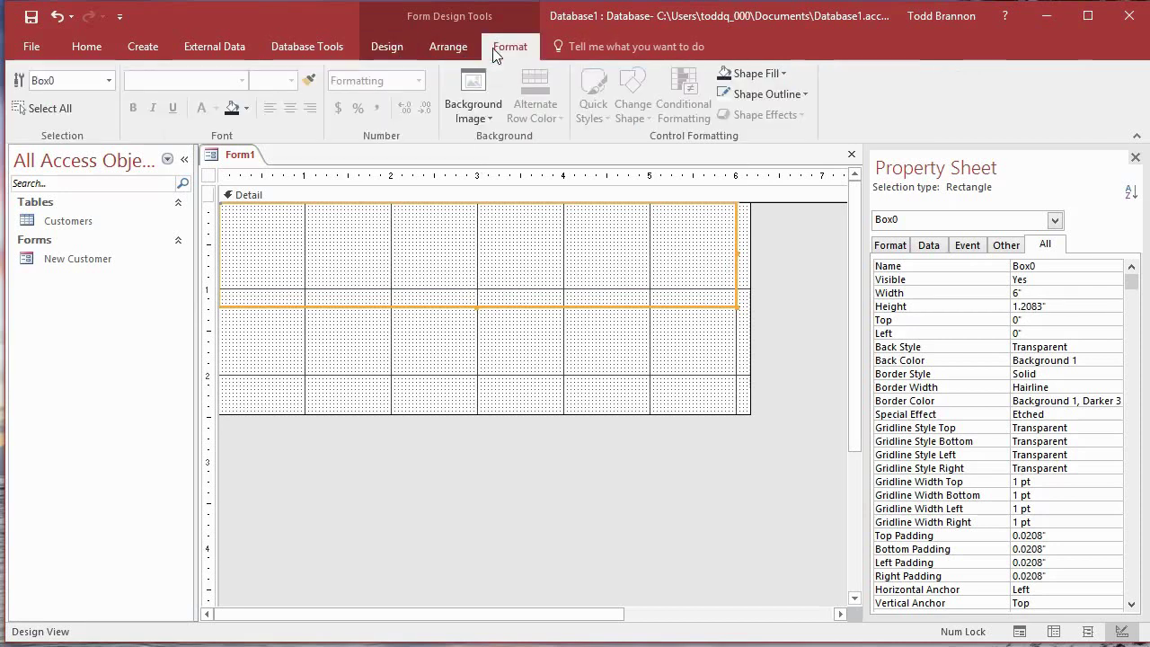
left_click(759, 74)
left_click(725, 135)
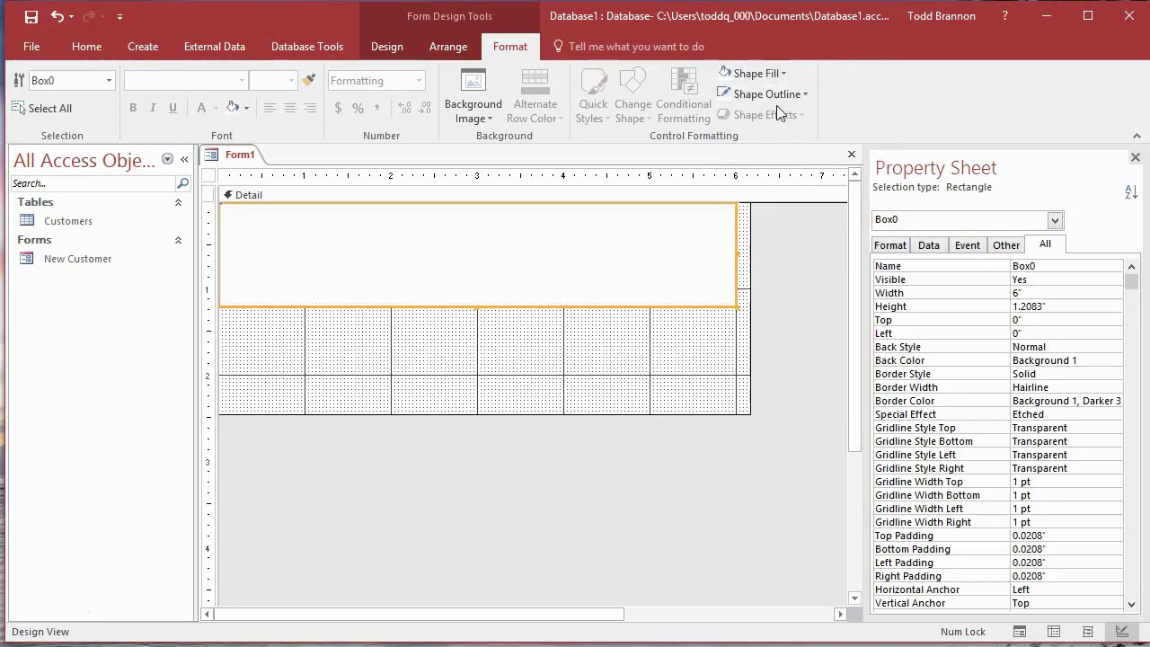
left_click(802, 95)
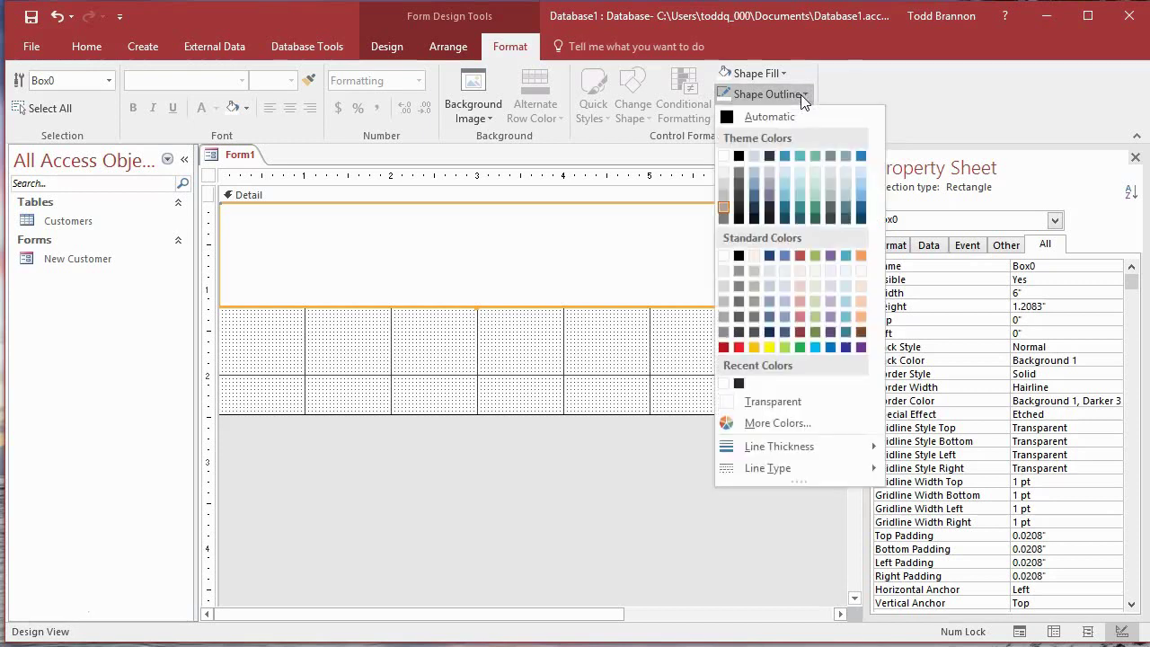
left_click(799, 95)
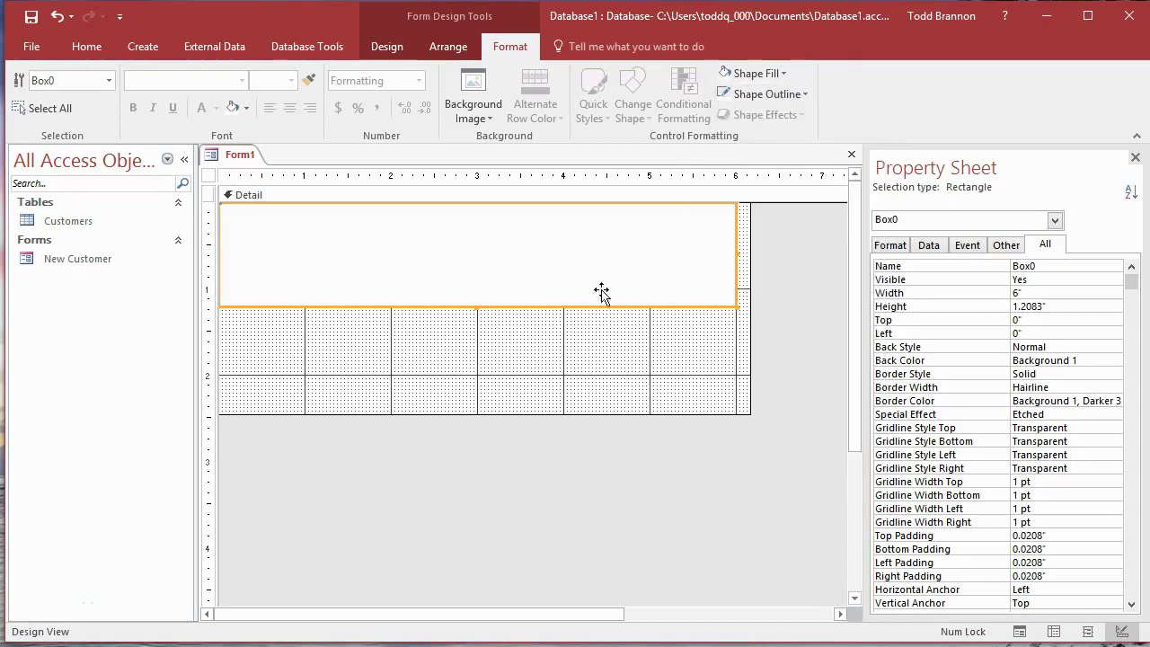
Preview the form in Form View to check the filled rectangle, and return to Design View
left_click(413, 360)
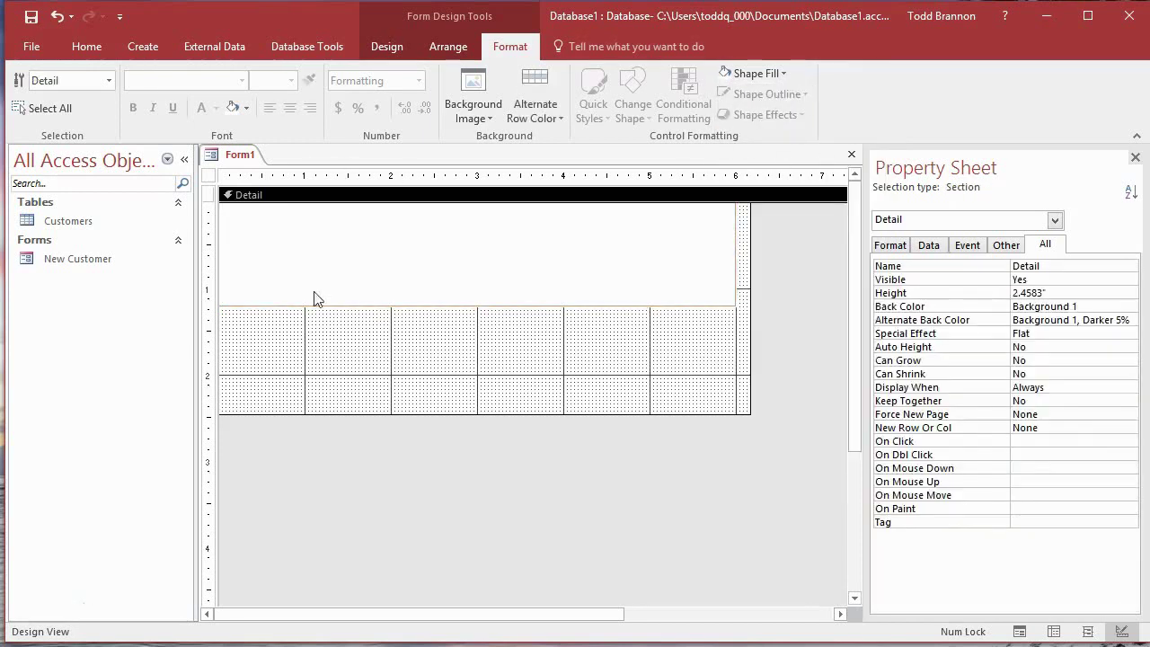
left_click(87, 47)
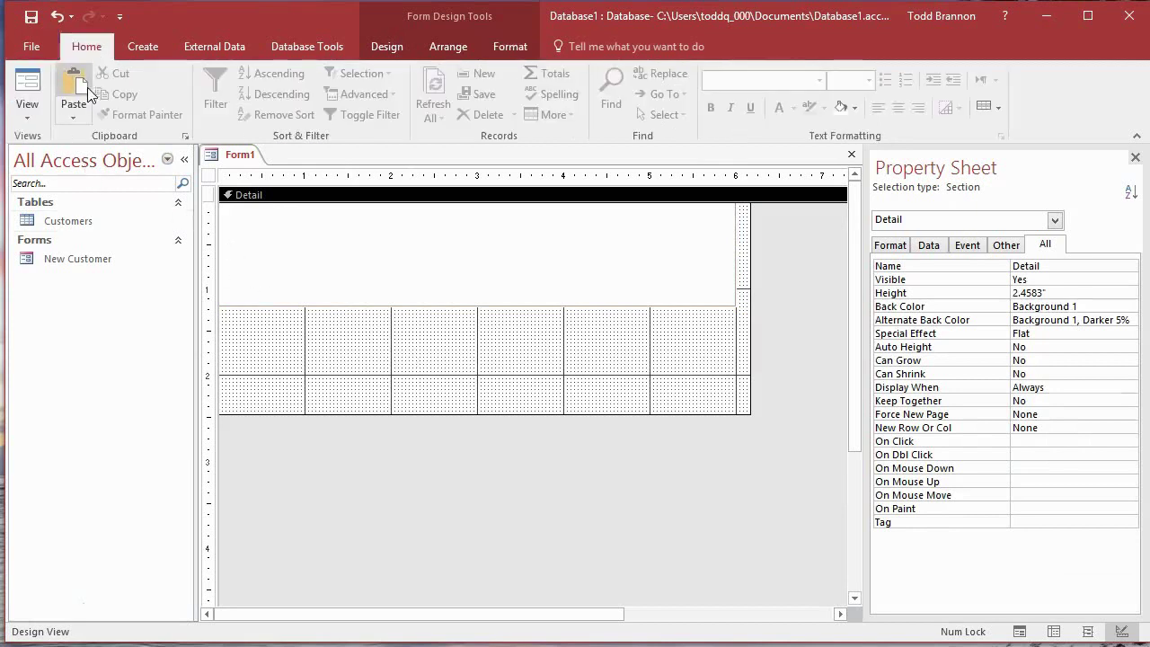
left_click(27, 83)
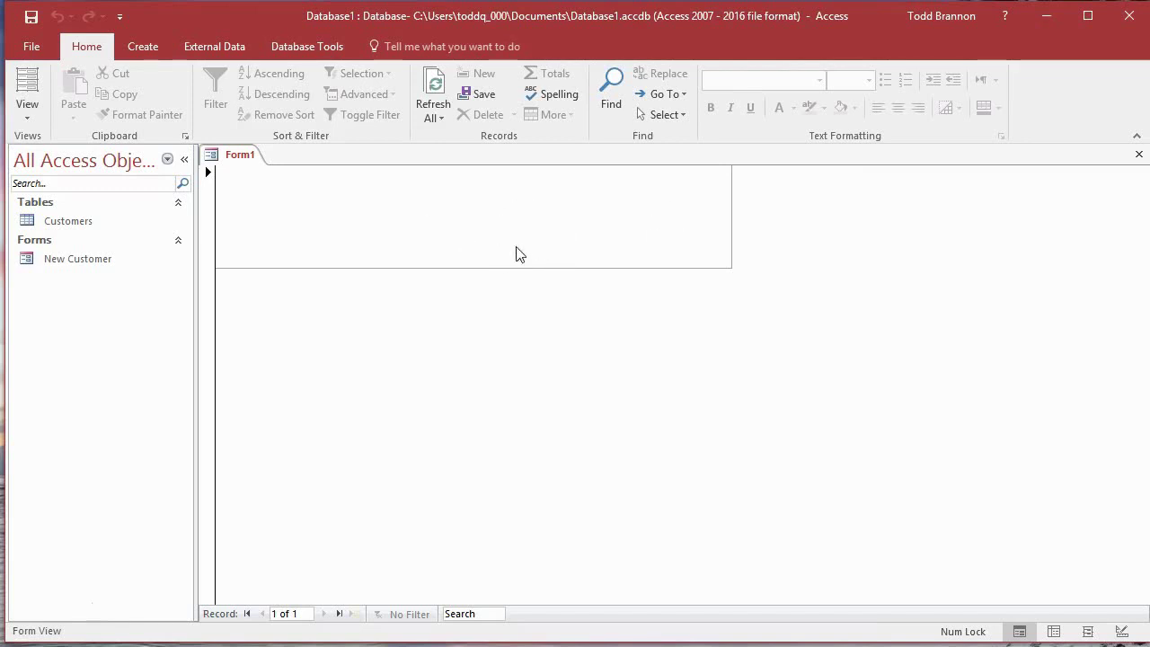
left_click(26, 121)
left_click(54, 264)
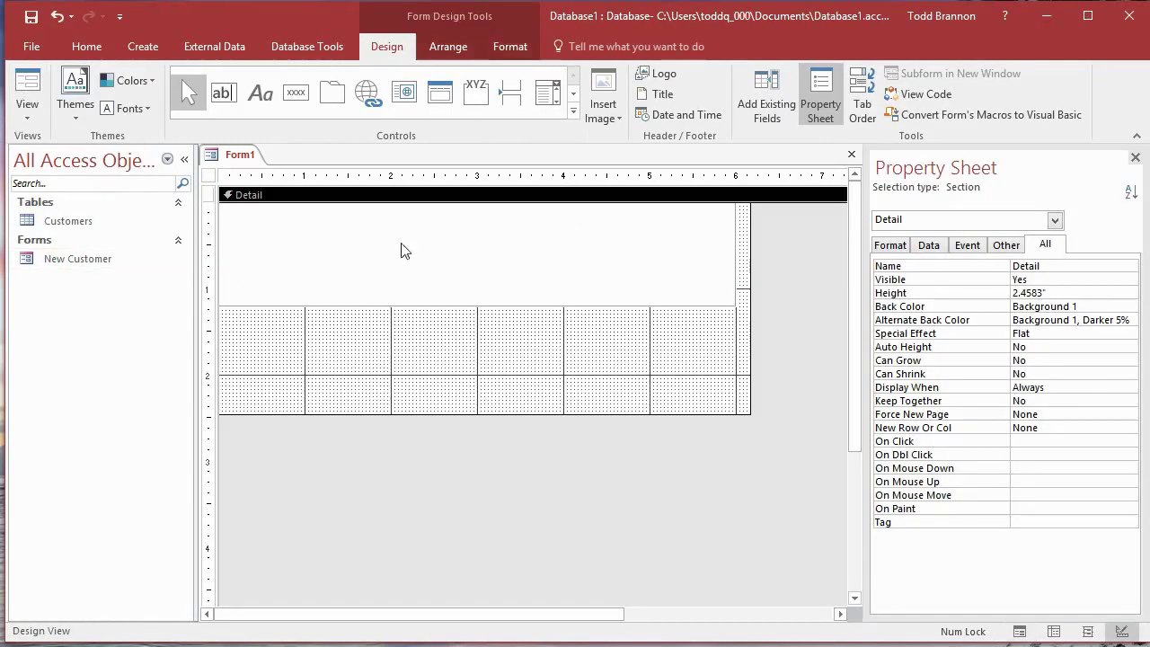
Set the rectangle's outline to the white Background 1 theme color
left_click(566, 252)
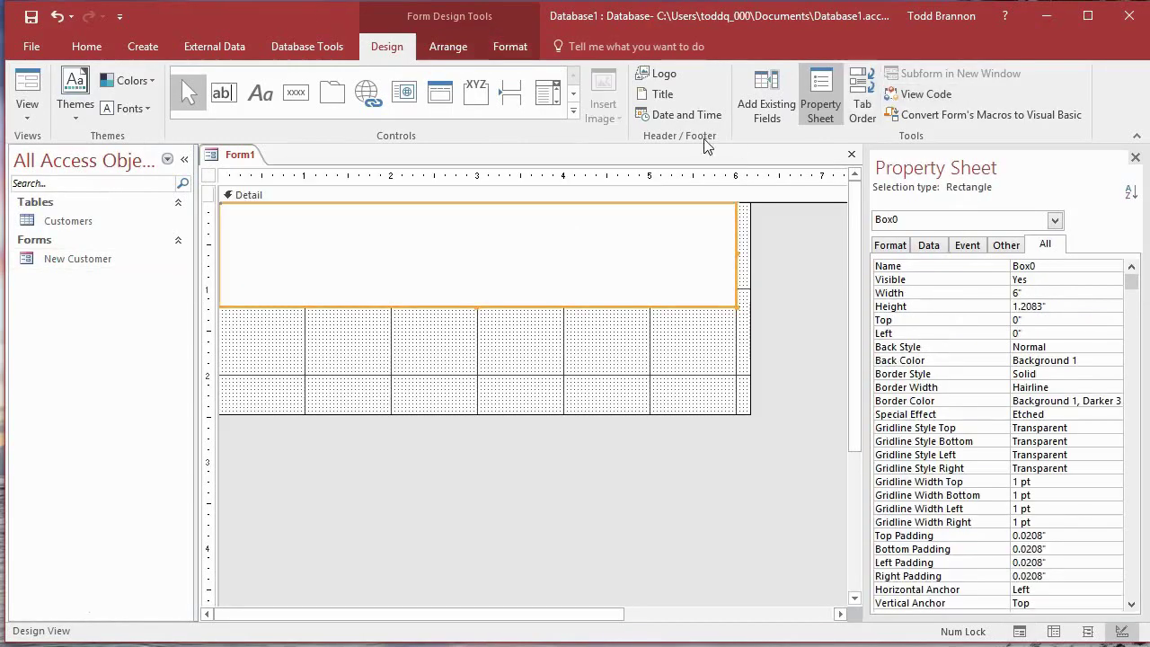
left_click(448, 47)
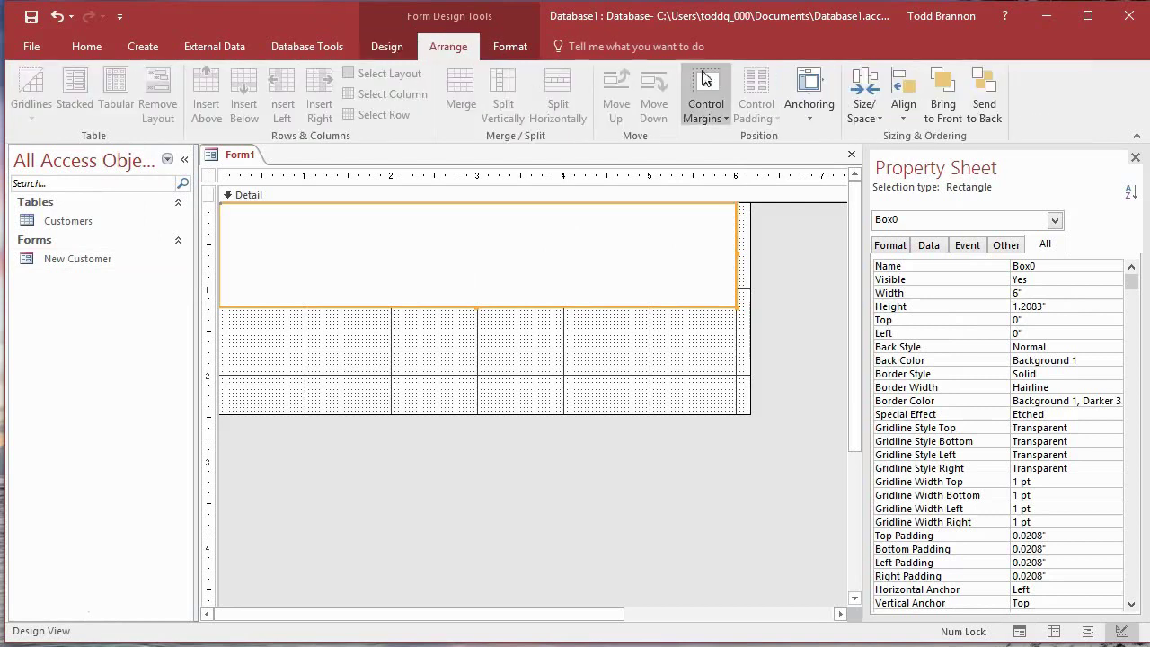
left_click(514, 47)
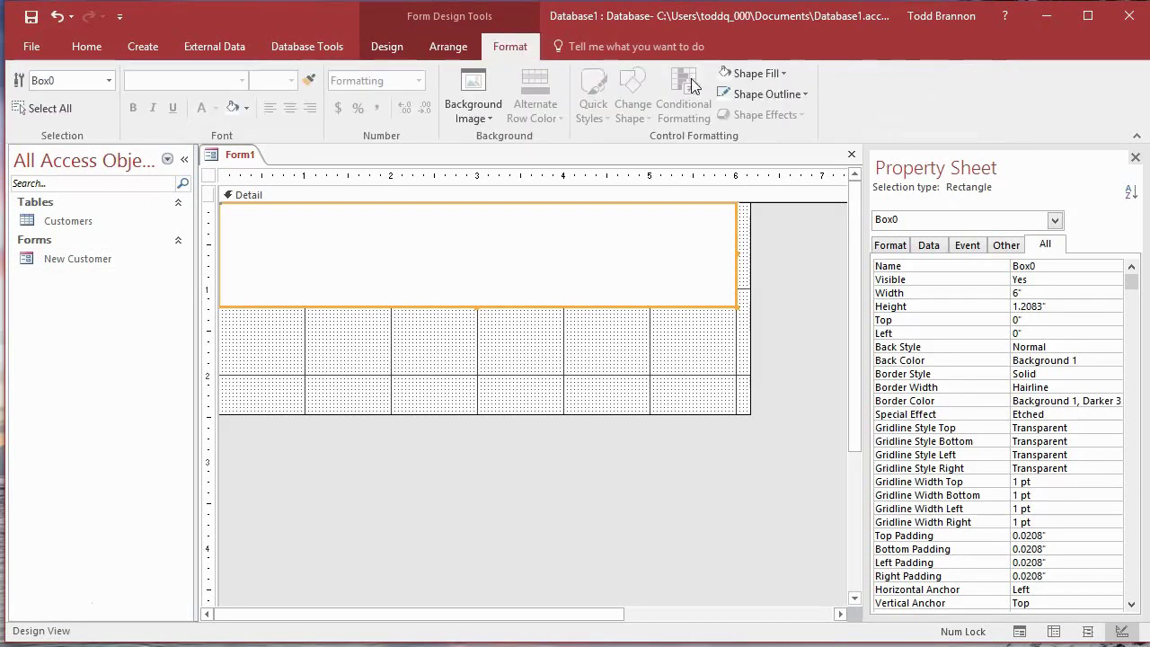
left_click(806, 94)
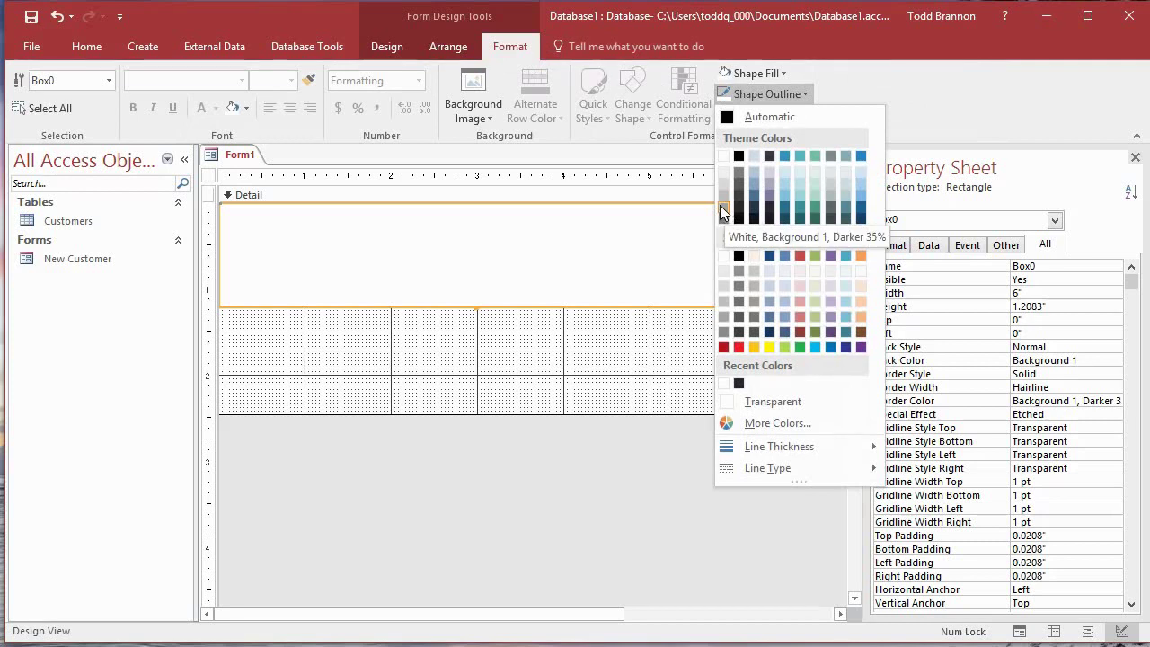
left_click(724, 158)
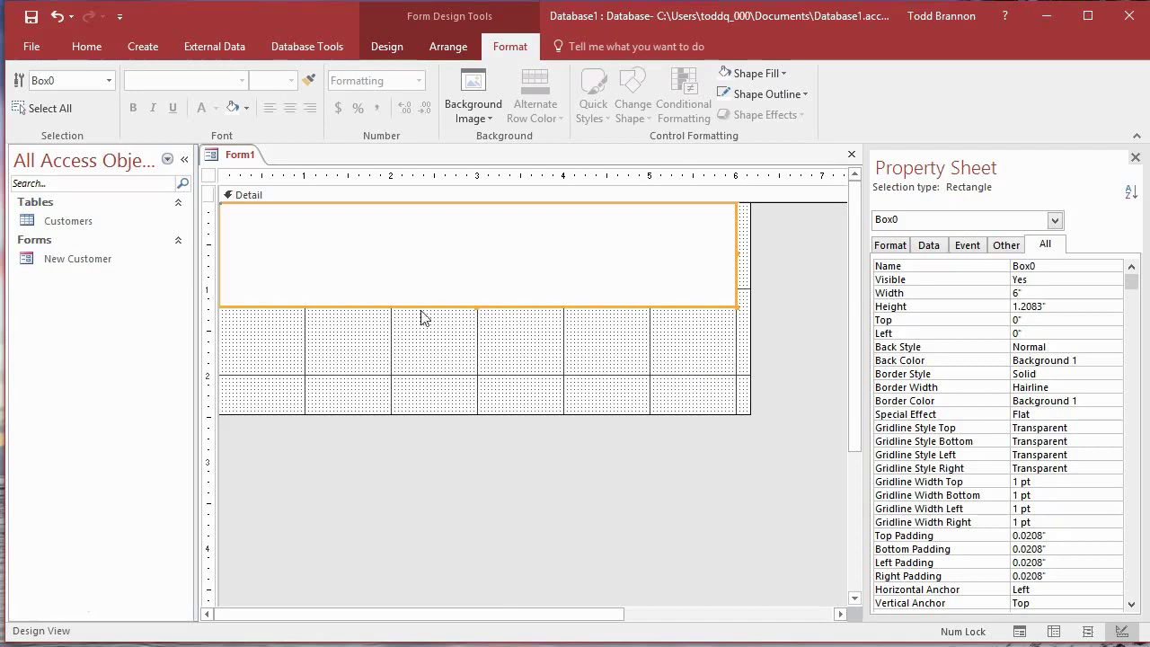
Check the rectangle's outline in Form View and switch back to Design View
left_click(470, 348)
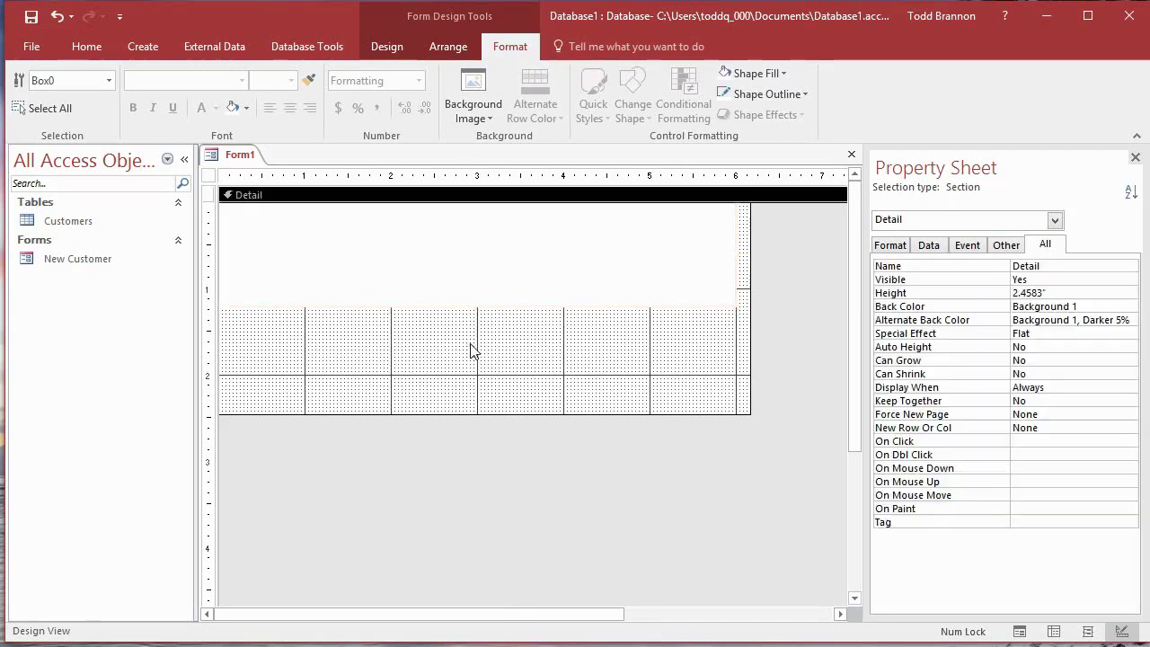
left_click(381, 302)
left_click(82, 45)
left_click(27, 101)
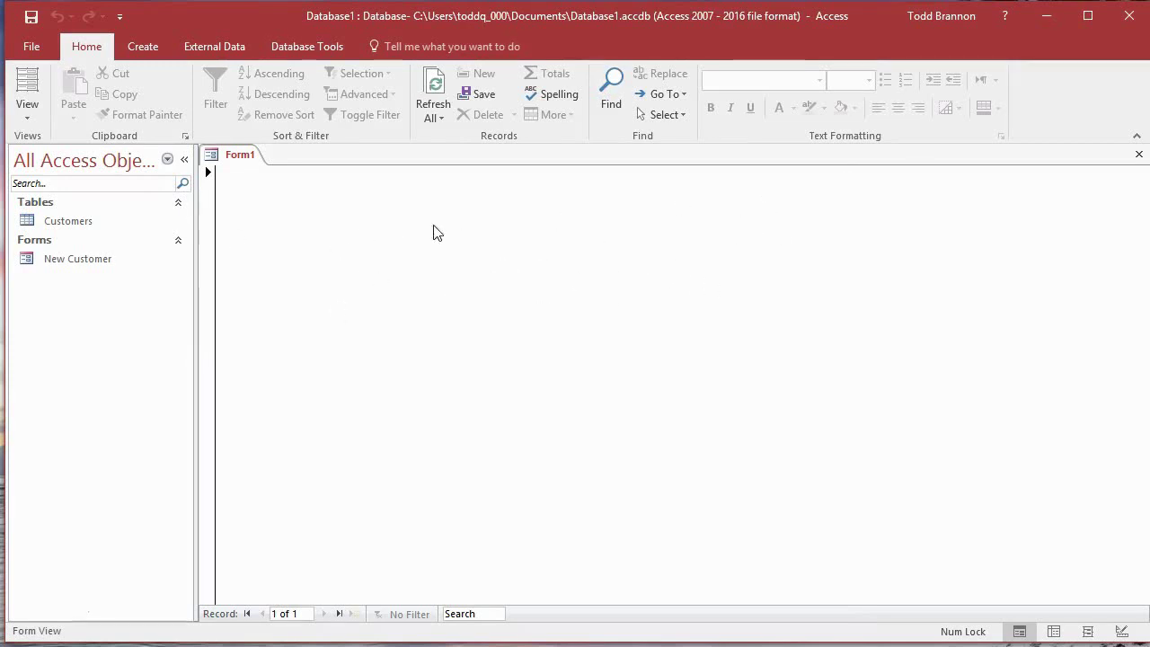
left_click(28, 113)
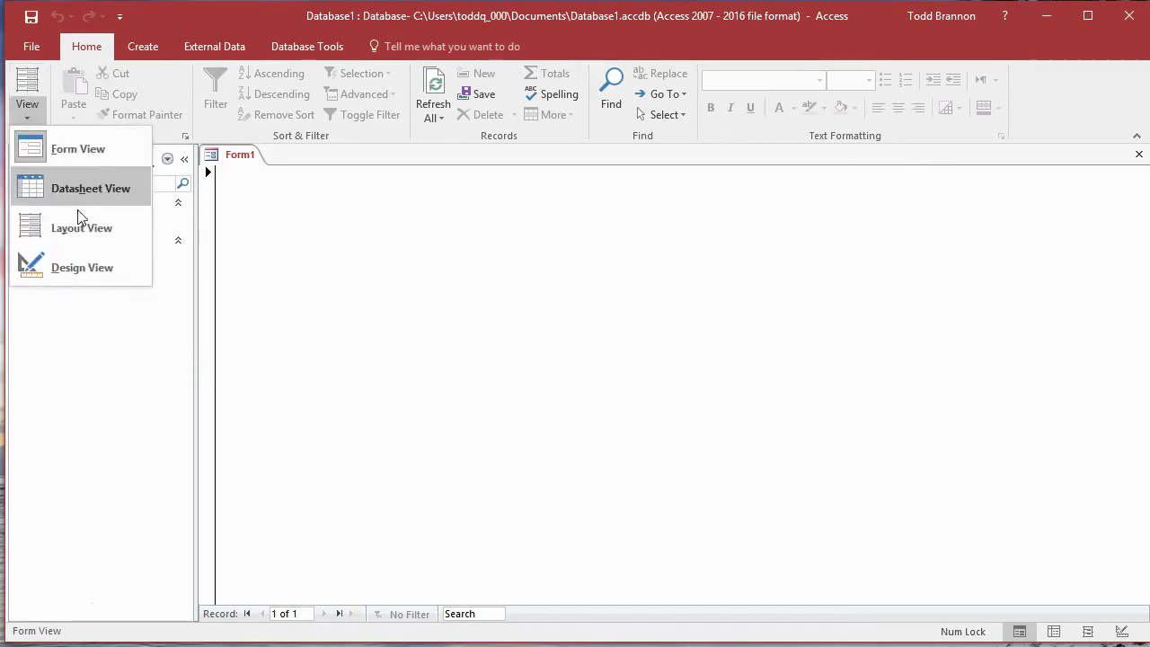
left_click(91, 269)
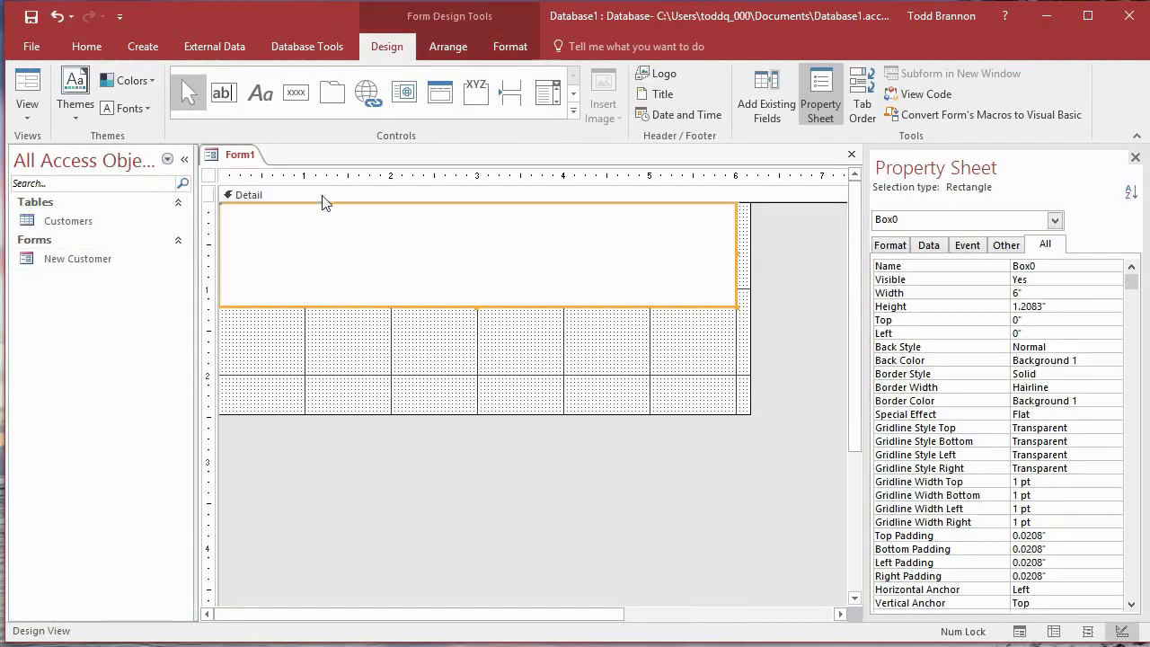
Draw a second rectangle directly beneath the white one, sized 6" wide by 1.25" high, with its top at 1.2083"
left_click(330, 317)
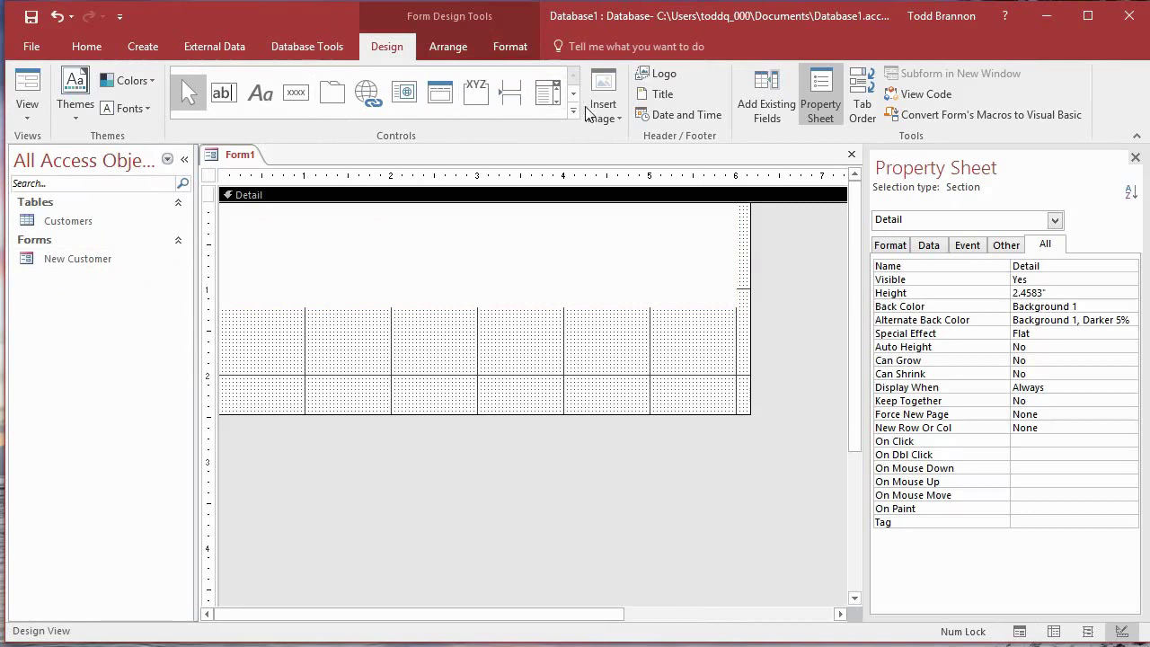
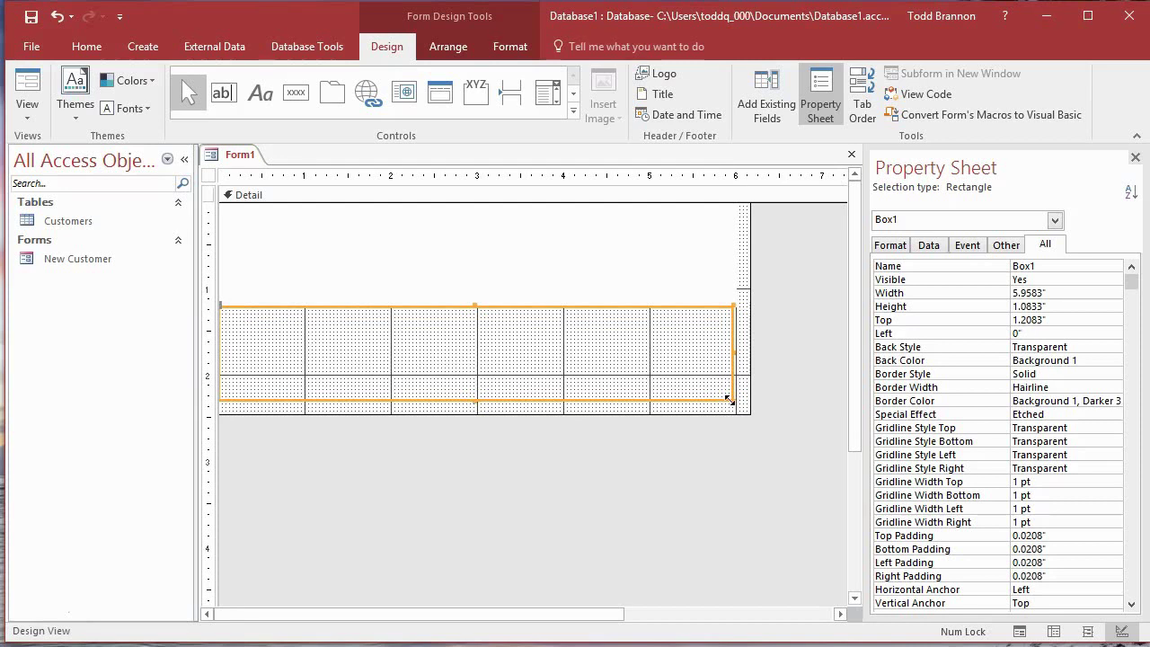
mouse_move(729, 399)
left_mouse_down()
mouse_move(721, 405)
mouse_move(731, 408)
left_mouse_up()
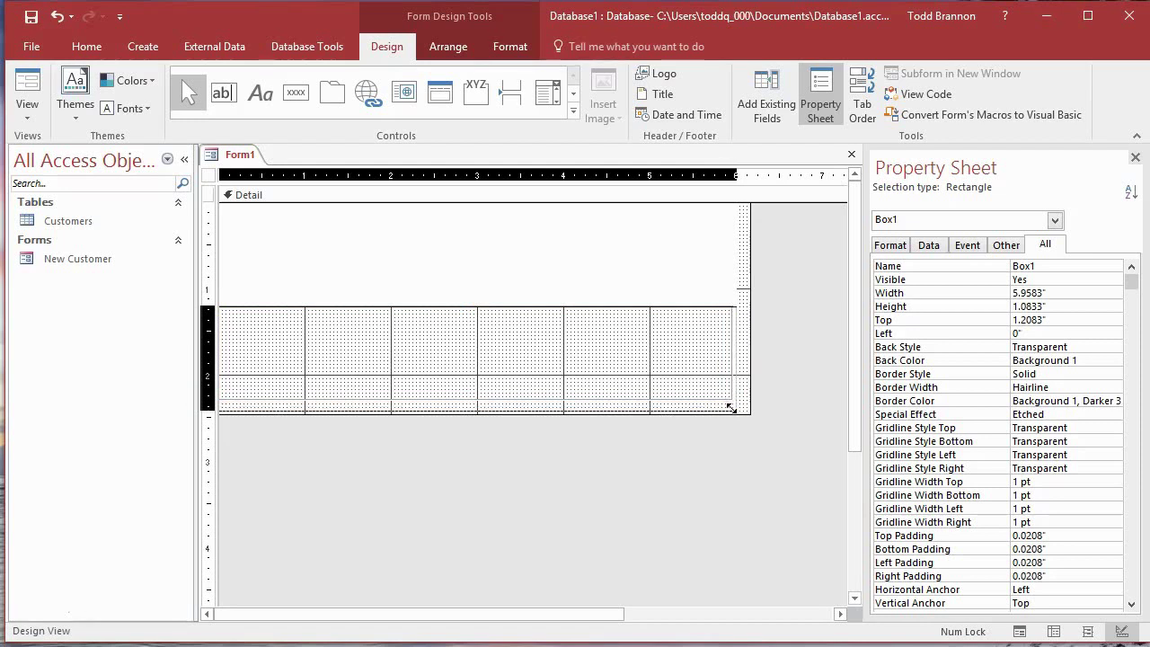
left_click_drag(731, 408, 733, 414)
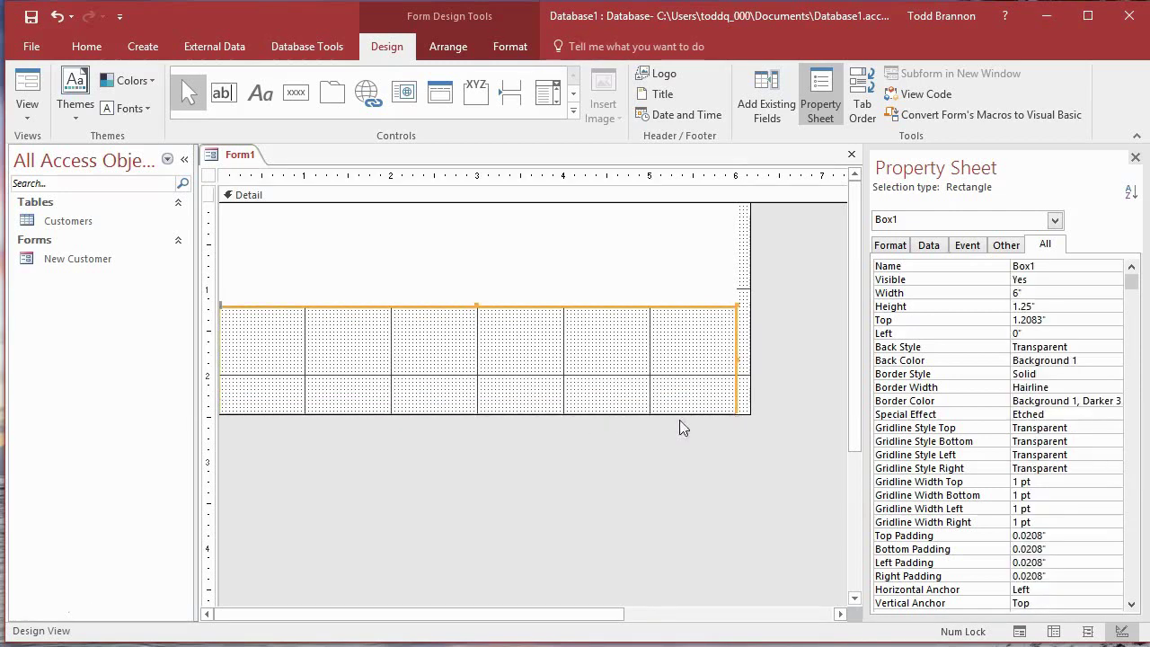
left_click_drag(640, 416, 641, 426)
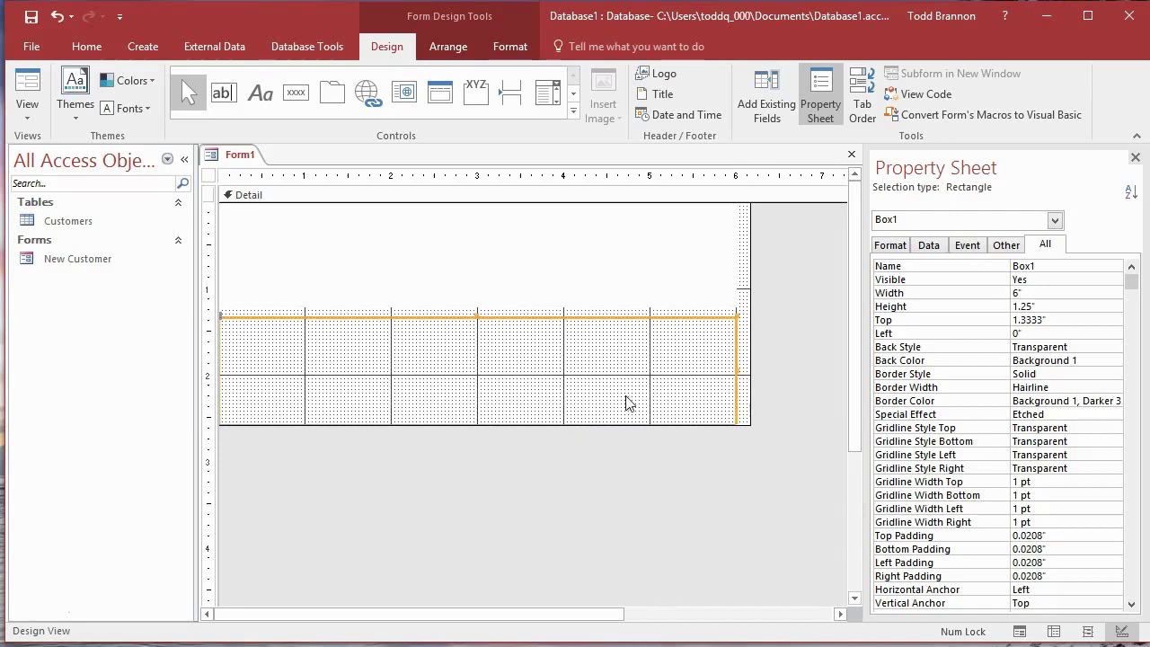
left_click_drag(652, 317, 650, 307)
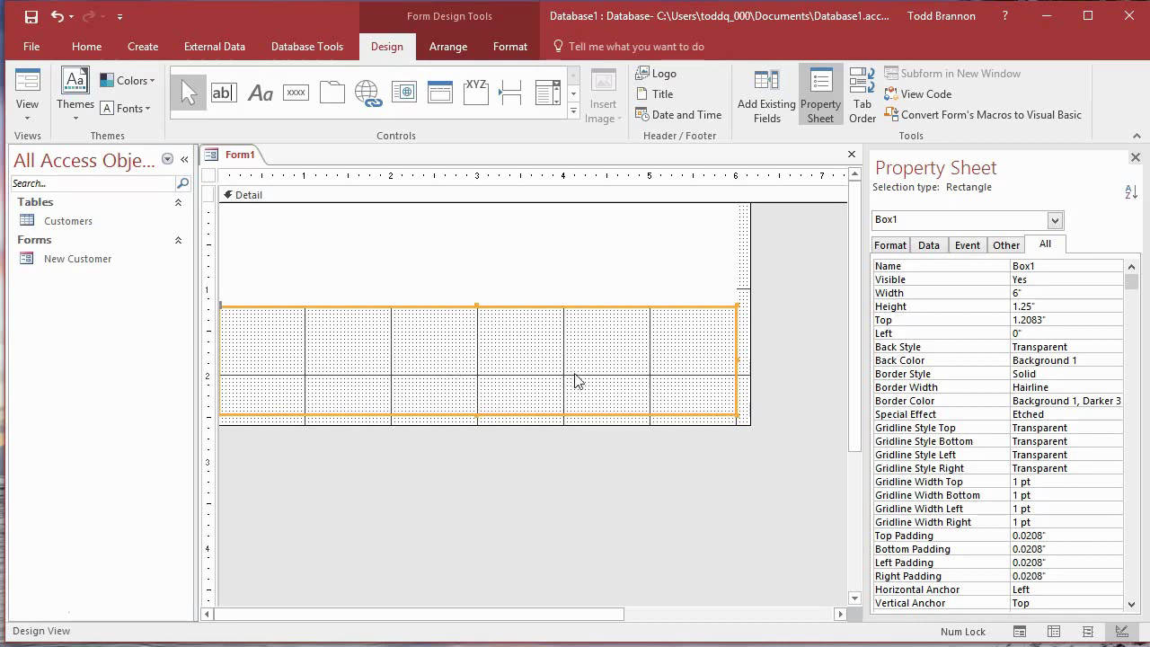
Preview the second rectangle in Form View and return to Design View
left_click(34, 83)
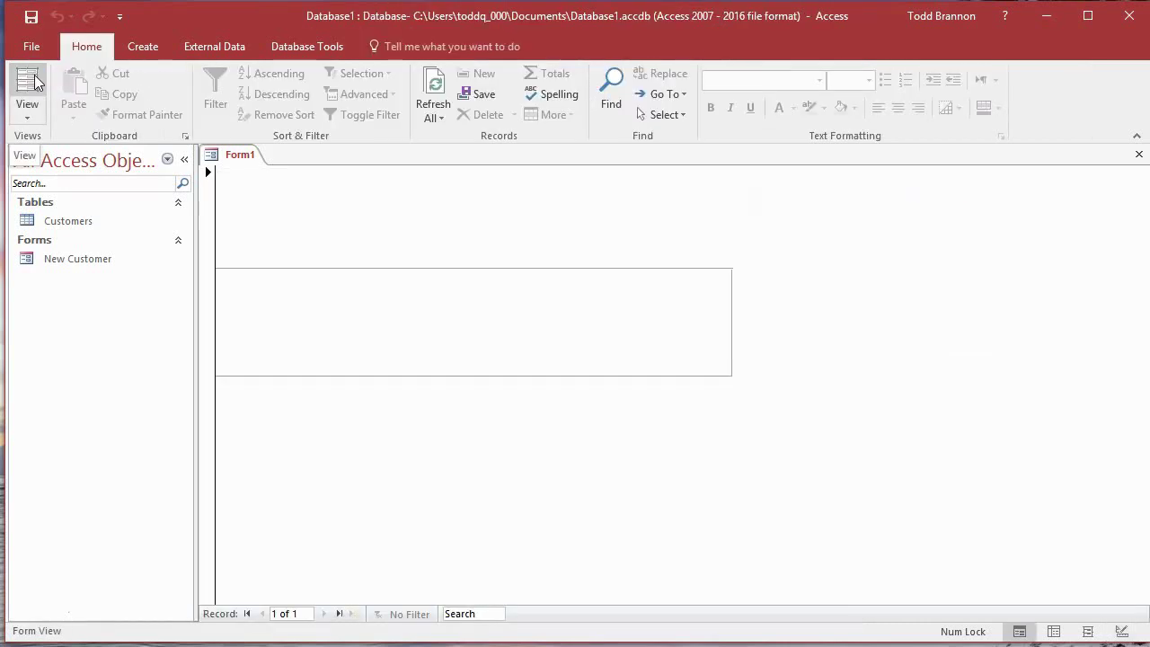
left_click(26, 79)
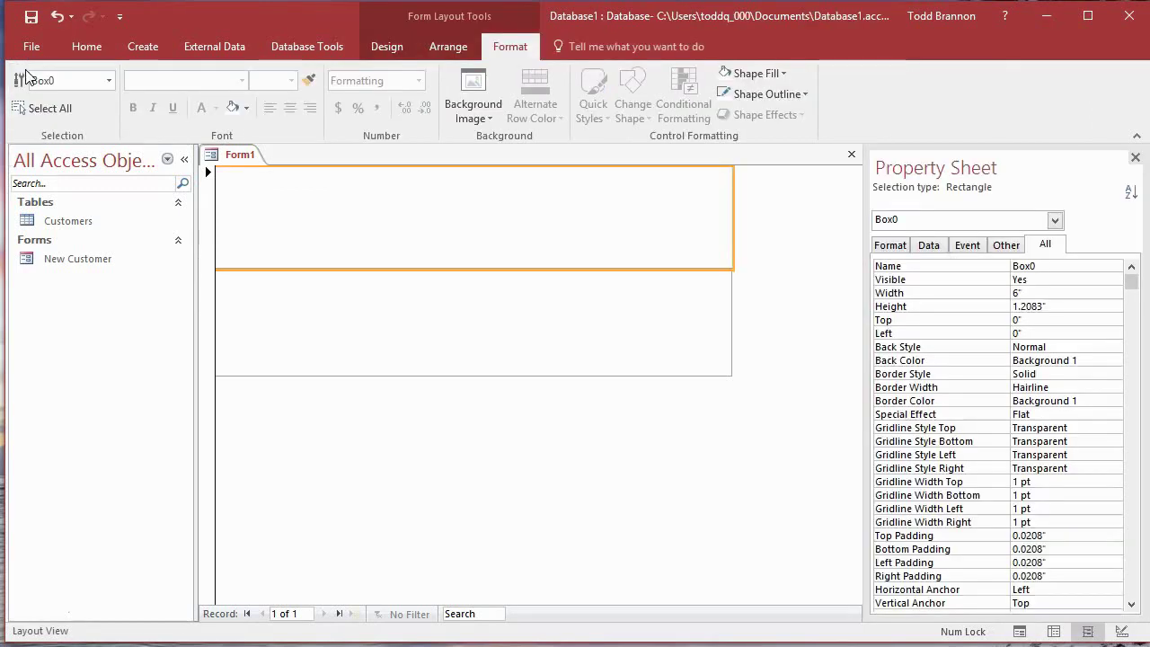
left_click(86, 46)
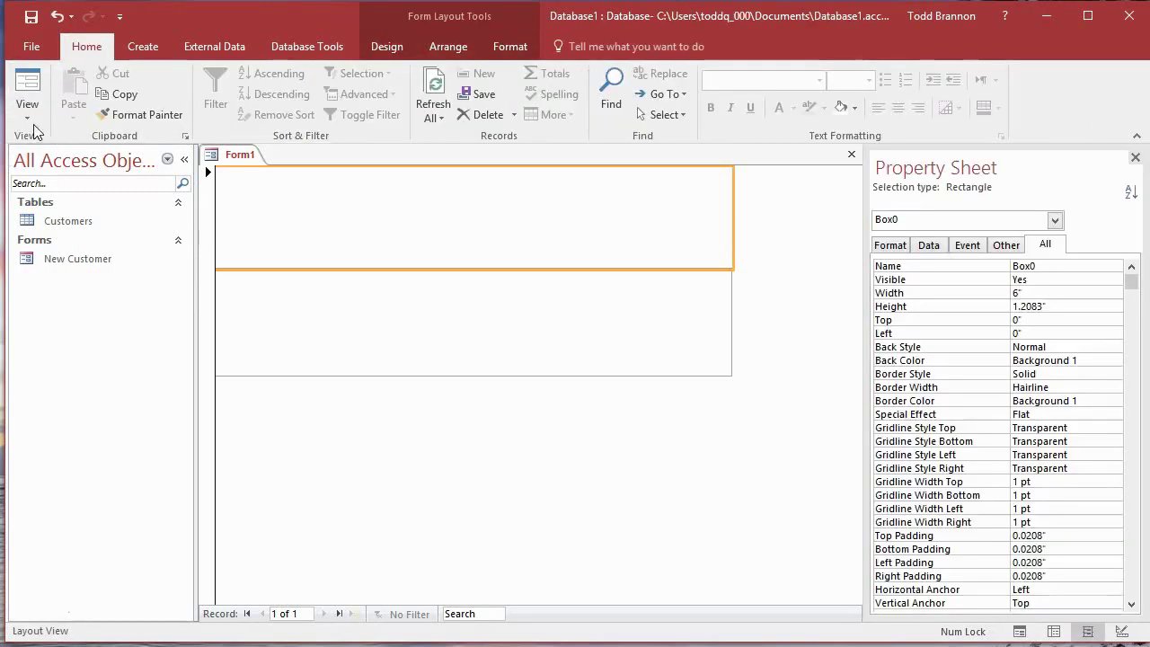
left_click(31, 122)
left_click(86, 262)
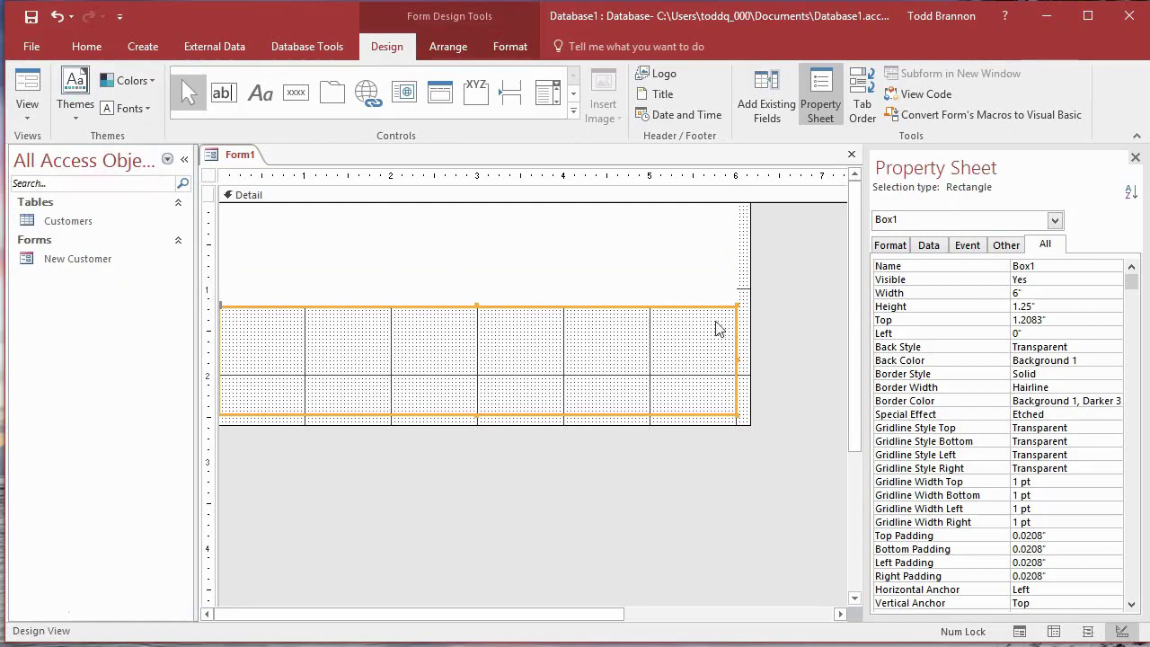
Fill the lower rectangle with the Black, Text 1, Lighter 15% theme color
left_click(497, 55)
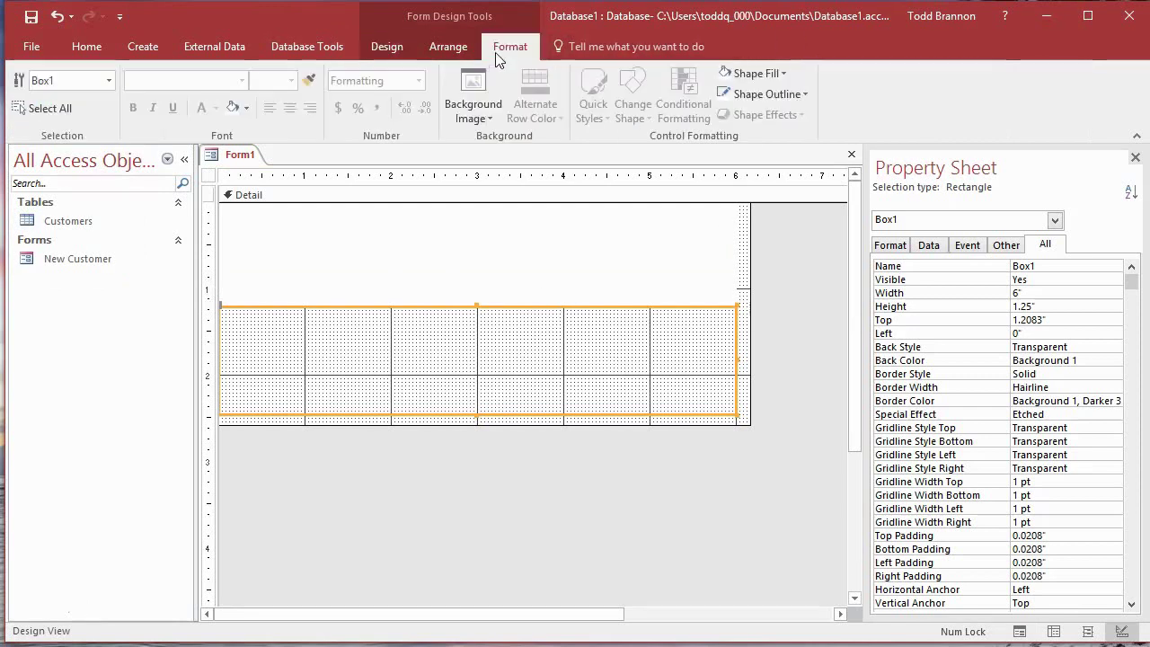
left_click(778, 73)
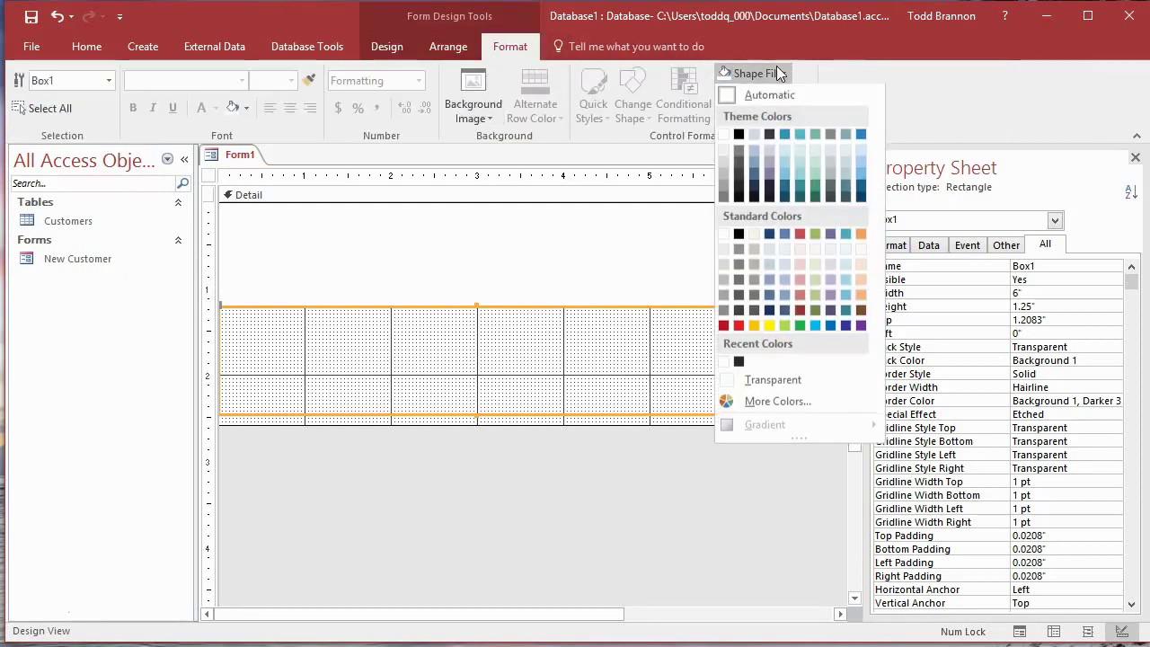
left_click(769, 188)
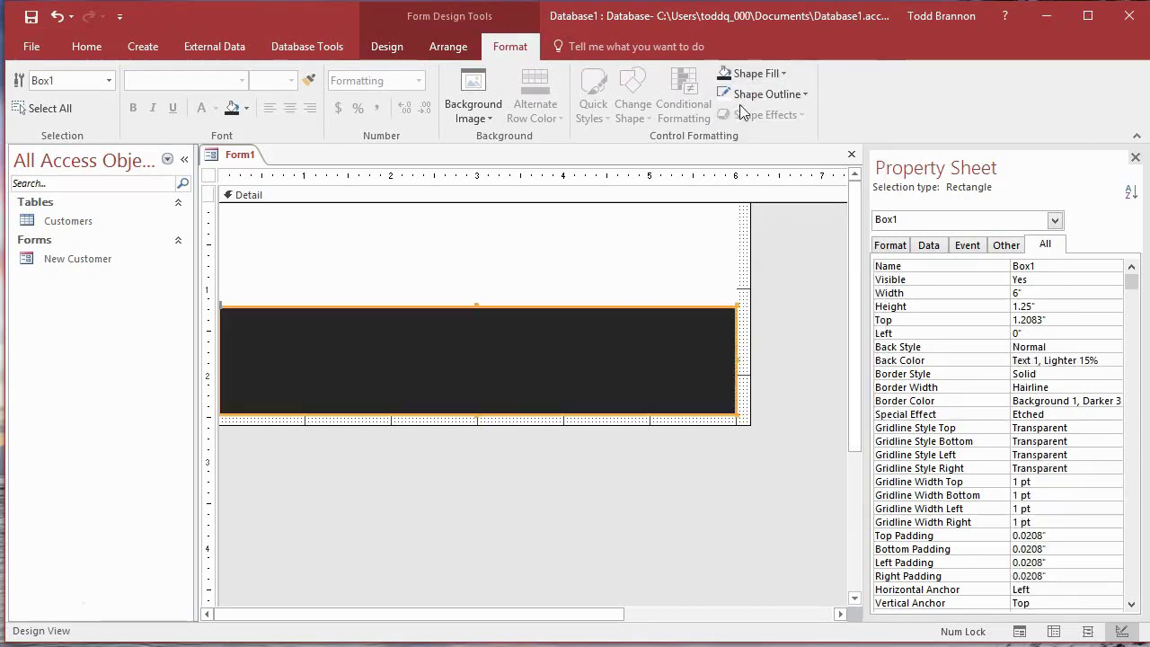
Match the lower rectangle's outline to its fill using the Black, Text 1, Lighter 15% theme color
left_click(804, 94)
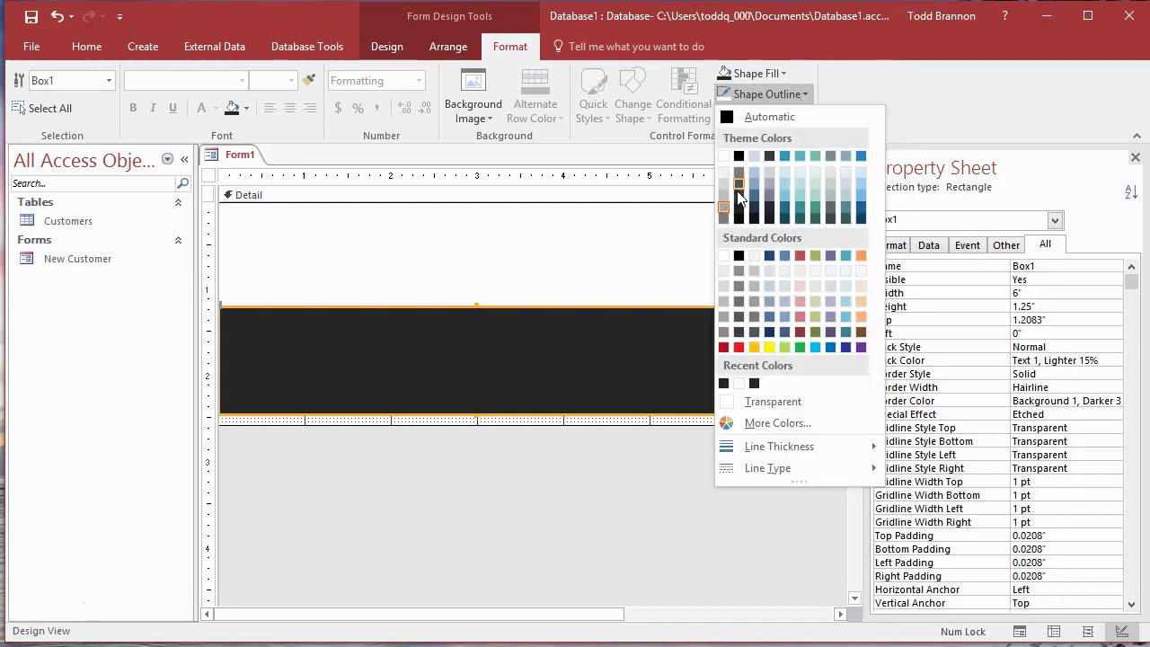
left_click(751, 73)
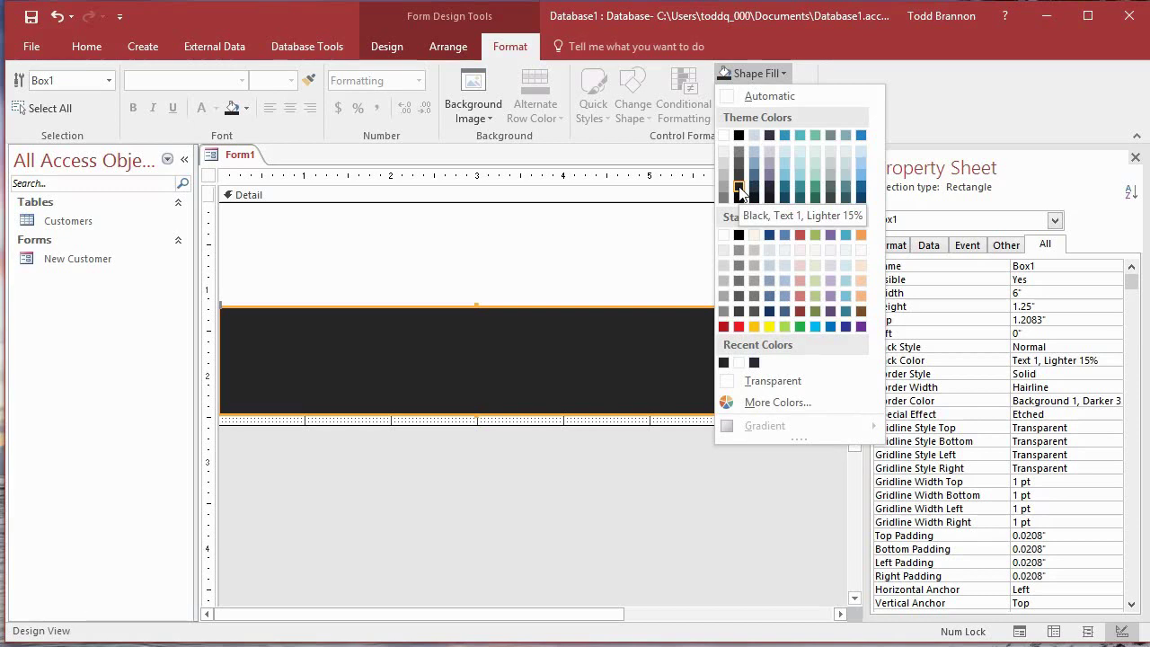
left_click(825, 78)
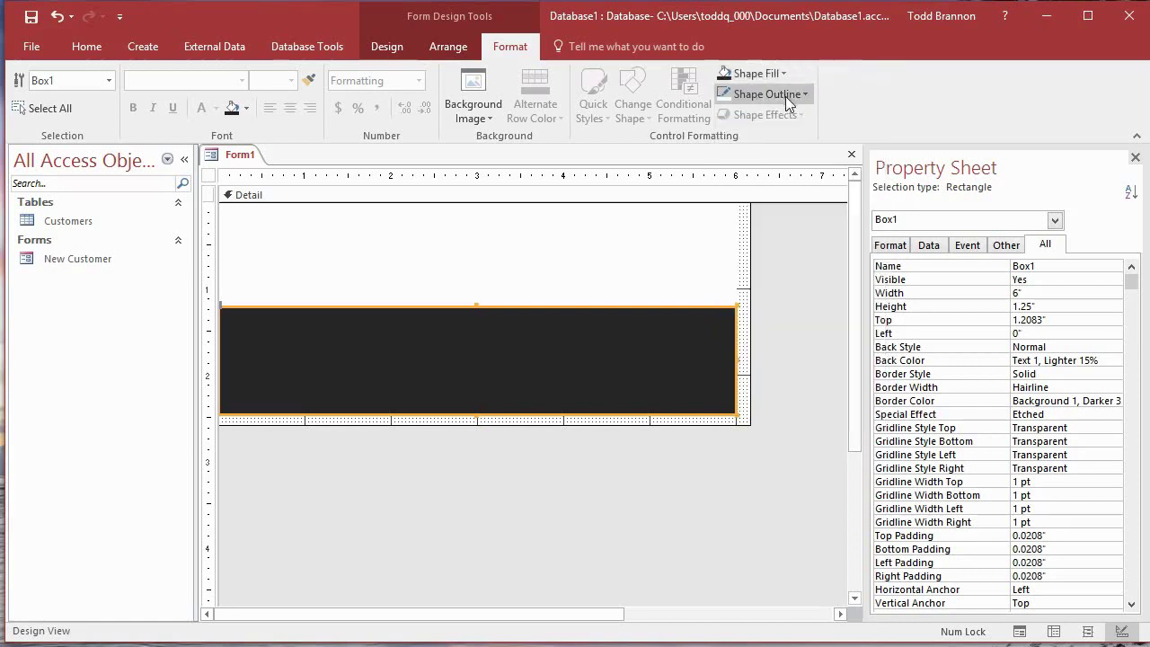
left_click(768, 93)
left_click(738, 207)
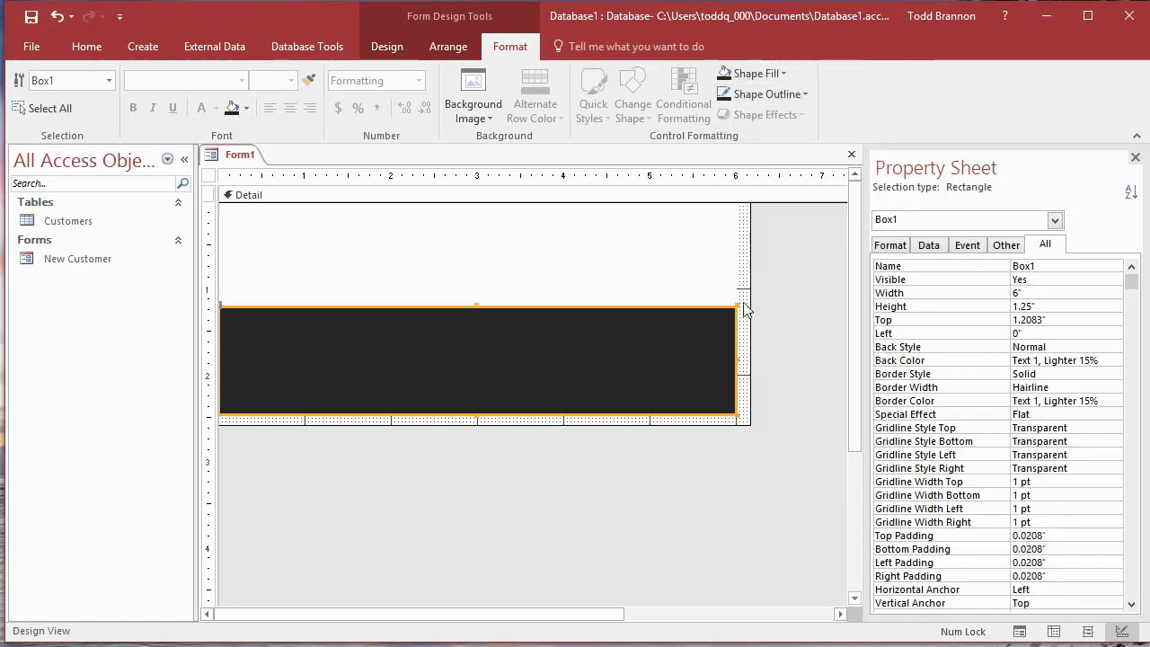
Check the dark rectangle in Form View and switch back to Design View
left_click(32, 46)
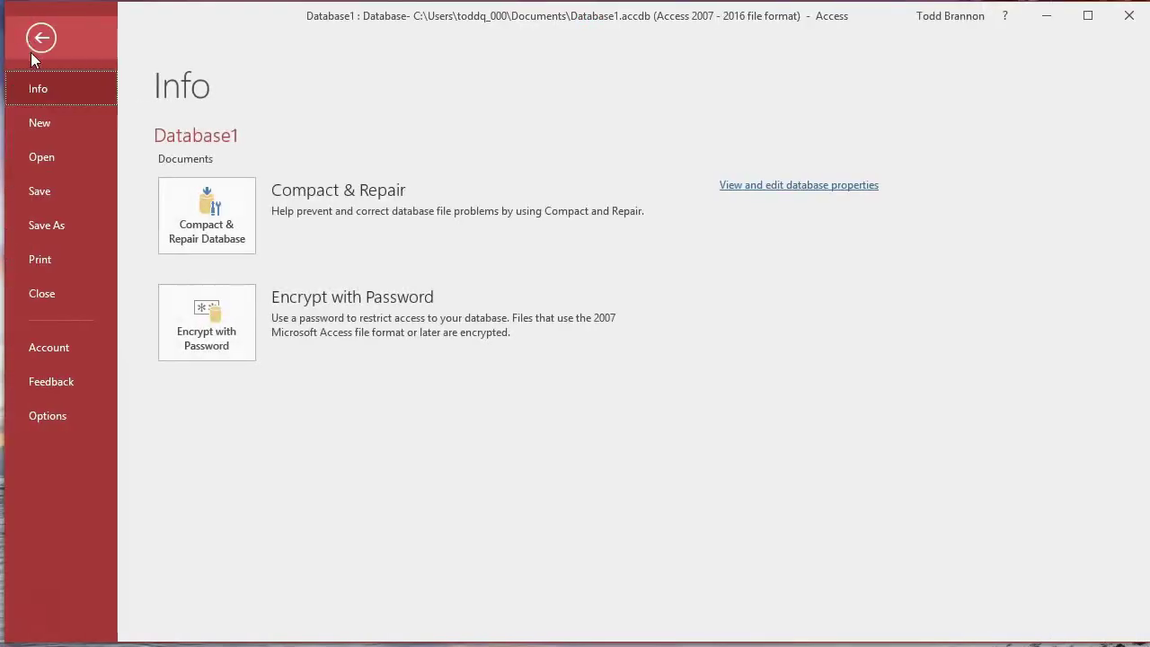
left_click(47, 49)
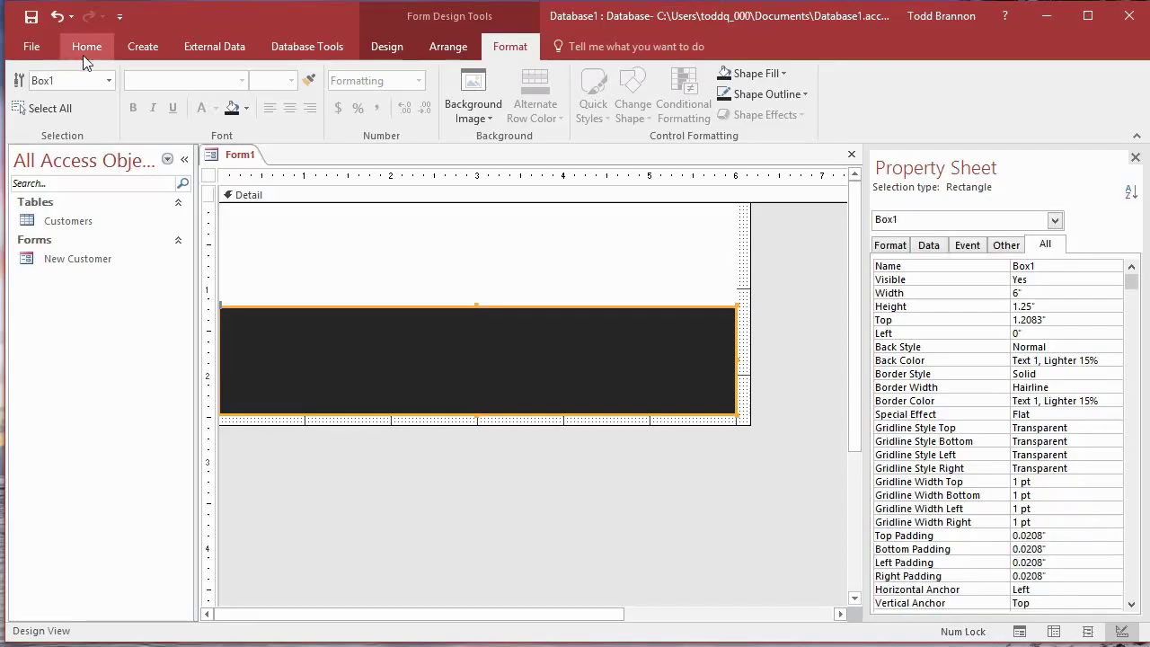
left_click(29, 94)
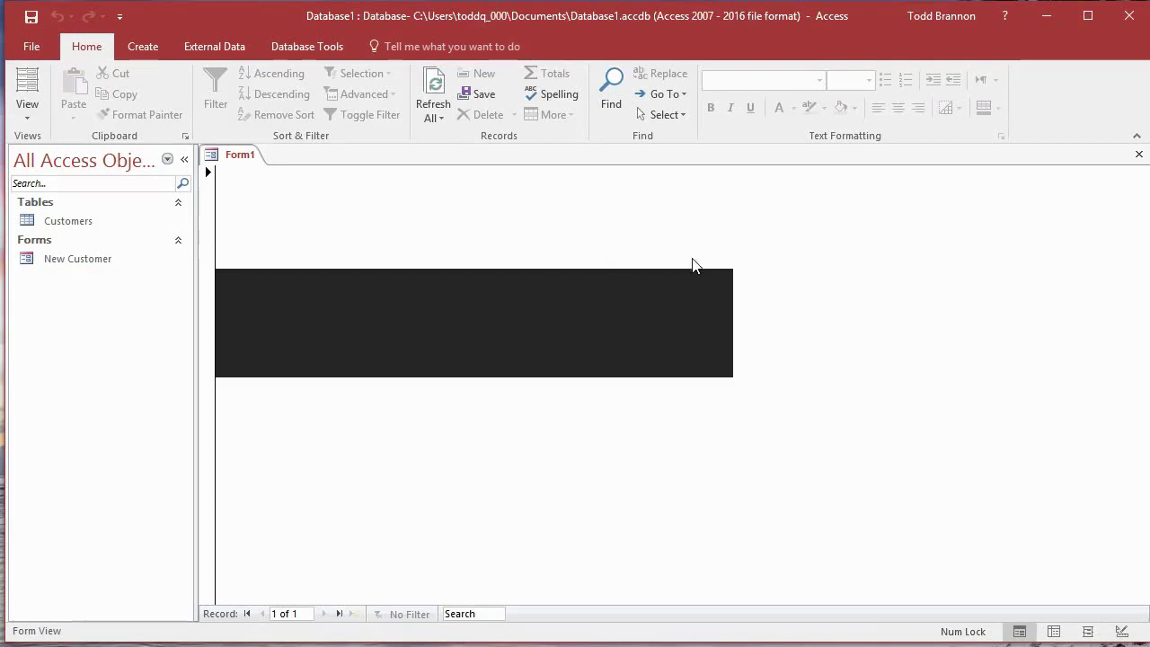
left_click(28, 112)
left_click(38, 260)
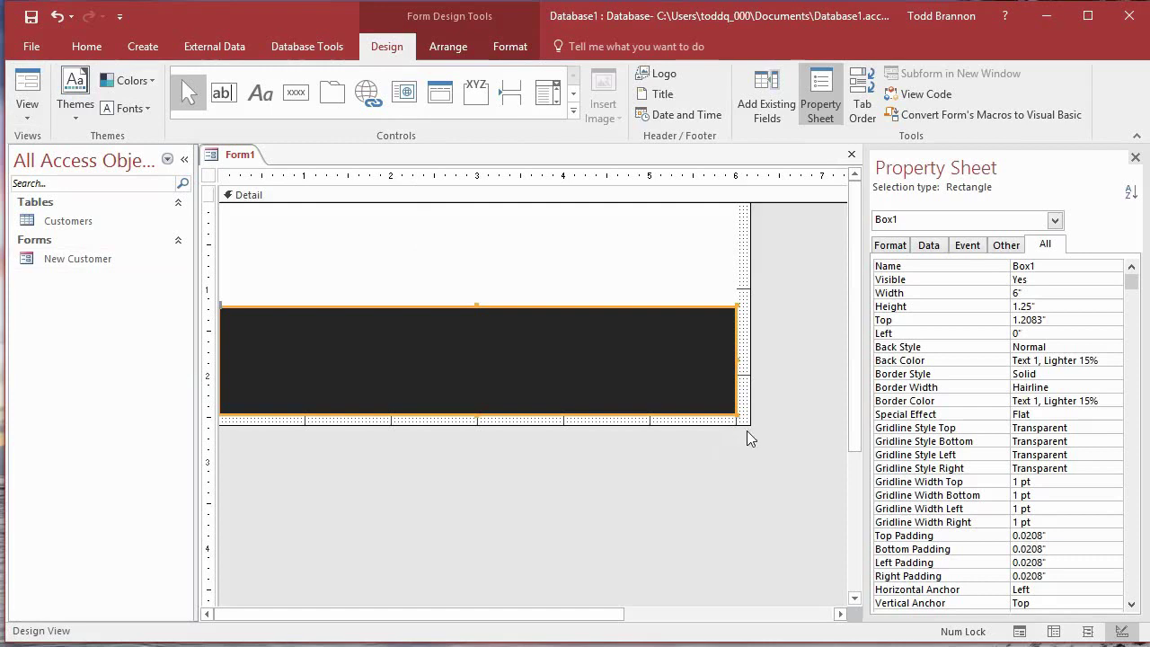
Enlarge the form's design area to about 3.4" high and widen it well past the rectangles' 6" width
left_click(632, 425)
left_click_drag(629, 425, 629, 494)
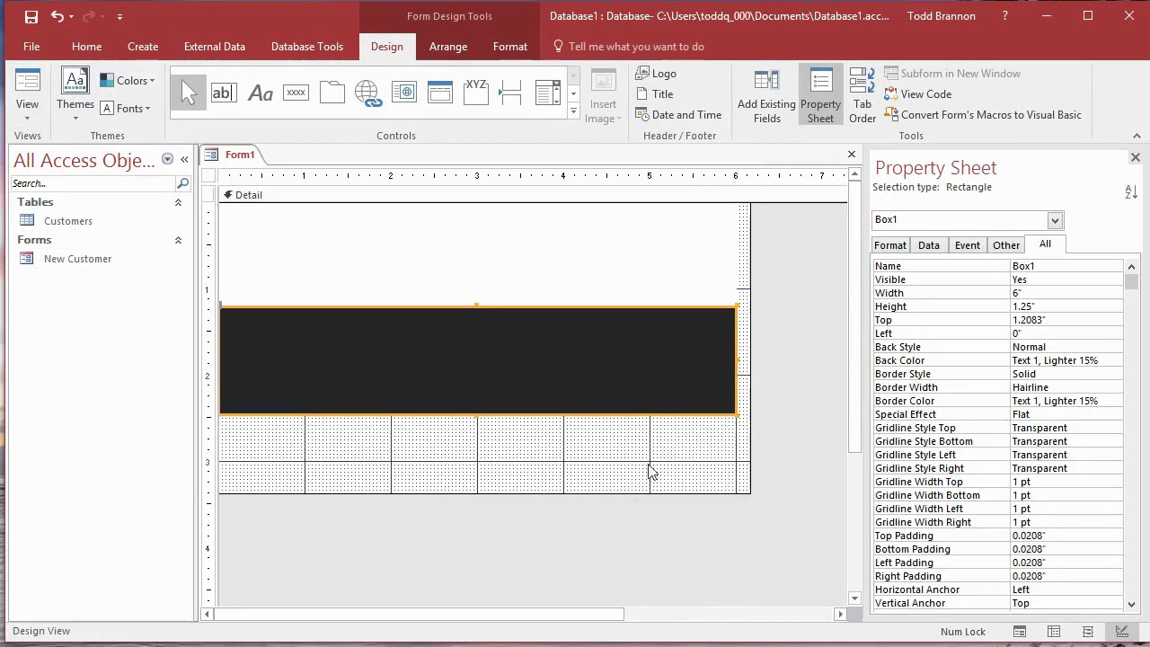
left_click_drag(751, 333, 796, 373)
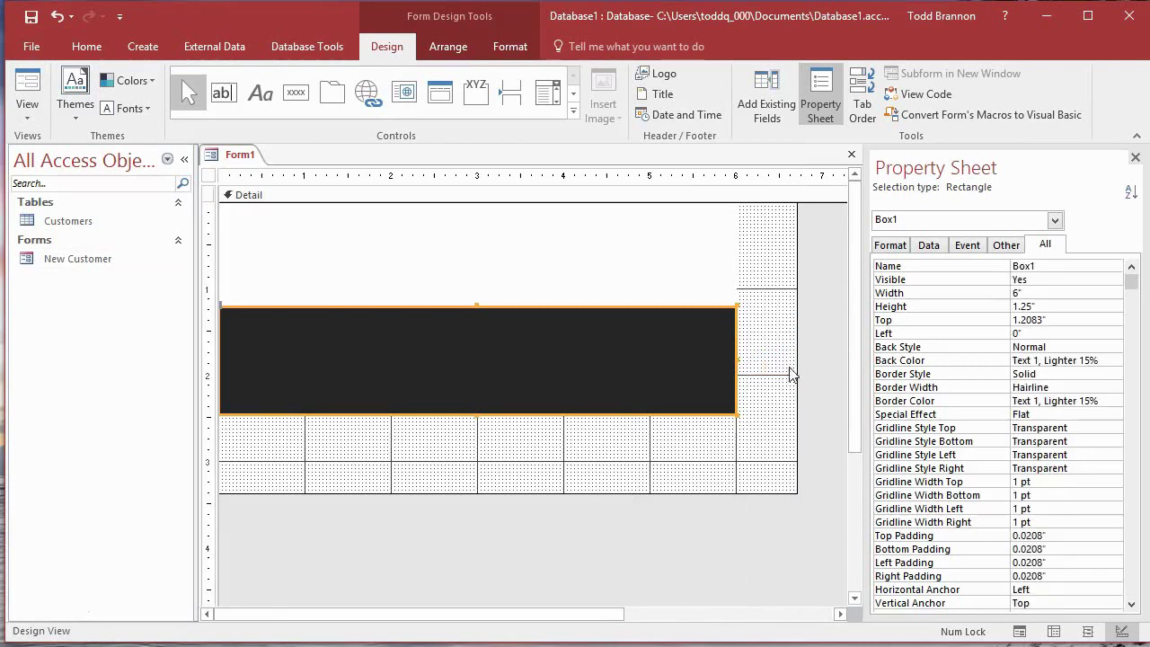
Draw a third rectangle about 6.17" wide and 2.63" high over the white and dark rectangles
left_click(430, 458)
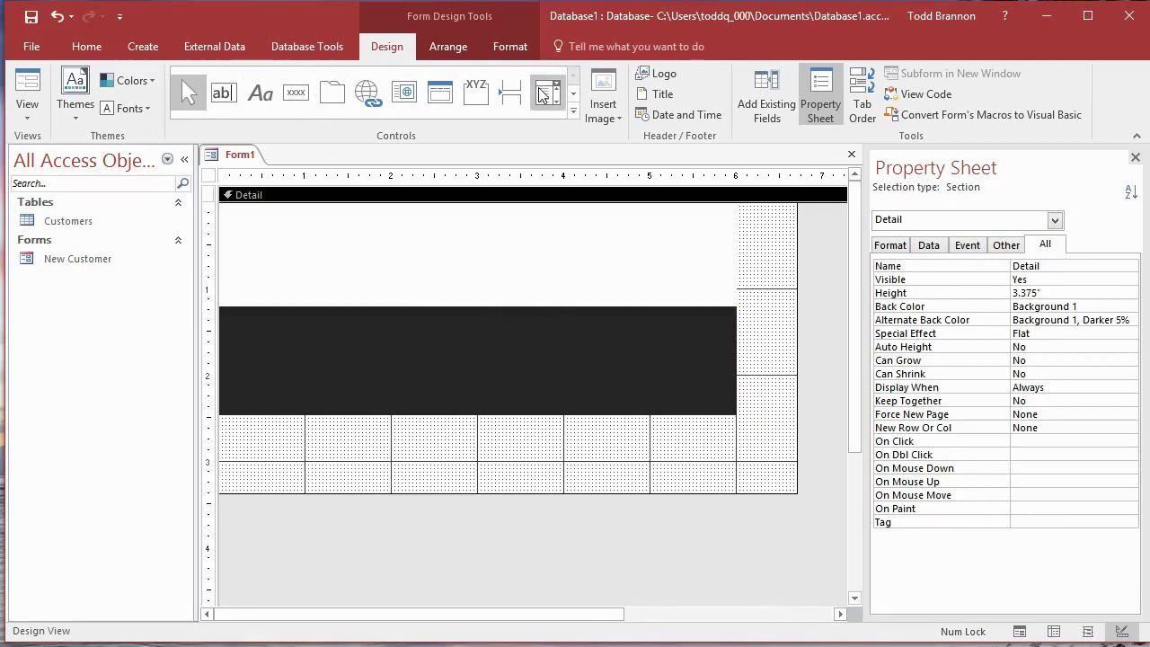
left_click(574, 99)
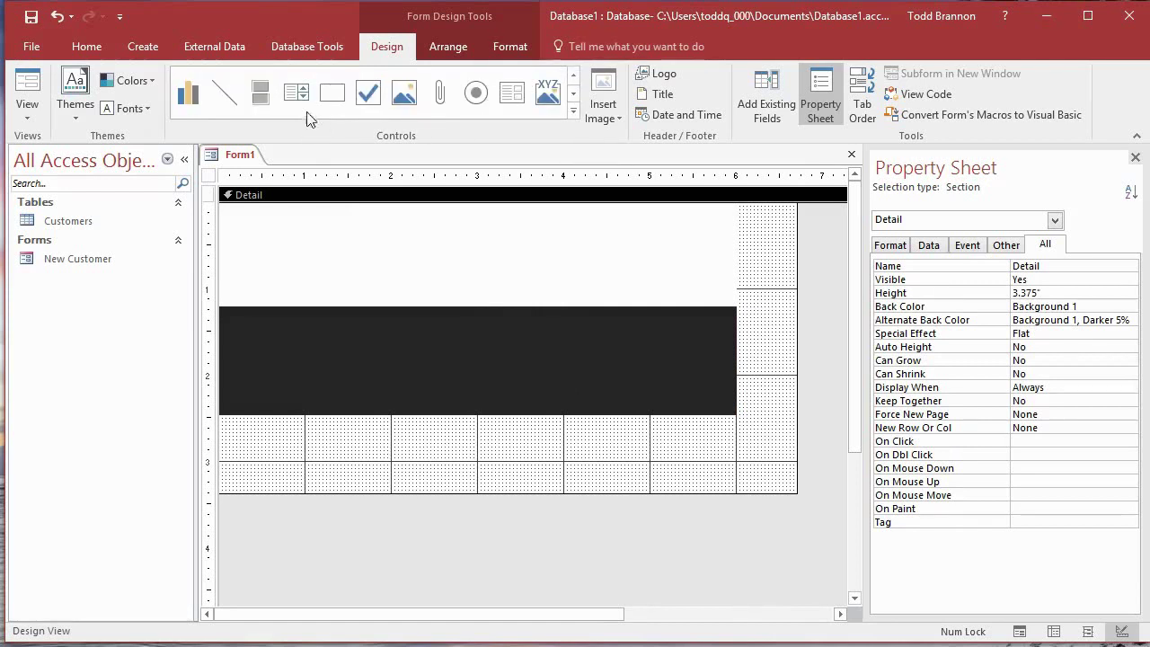
left_click(332, 92)
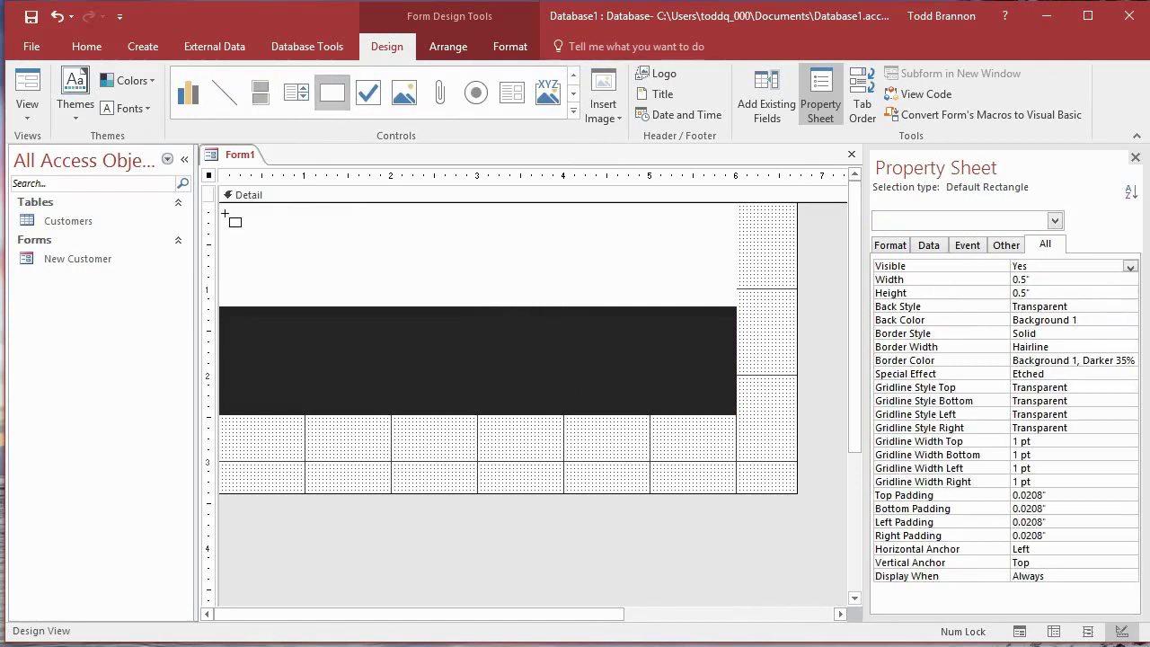
left_click_drag(225, 213, 759, 440)
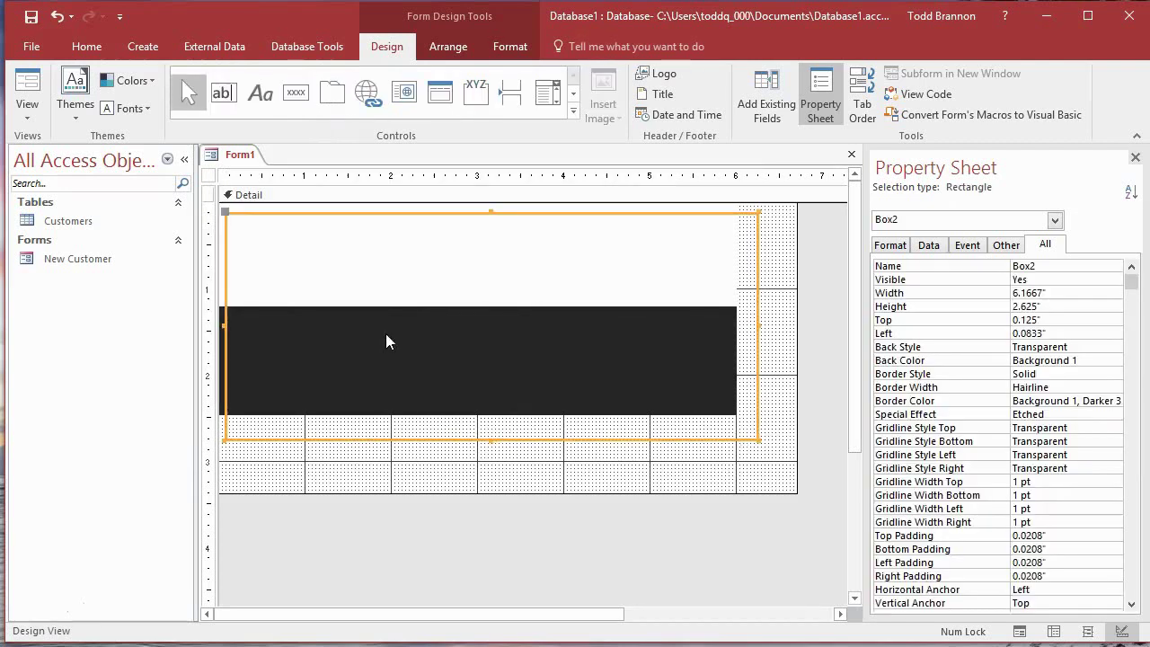
Align the large rectangle with the form's origin and resize it to 6" by 2.4583" to frame both filled rectangles
left_click(536, 440)
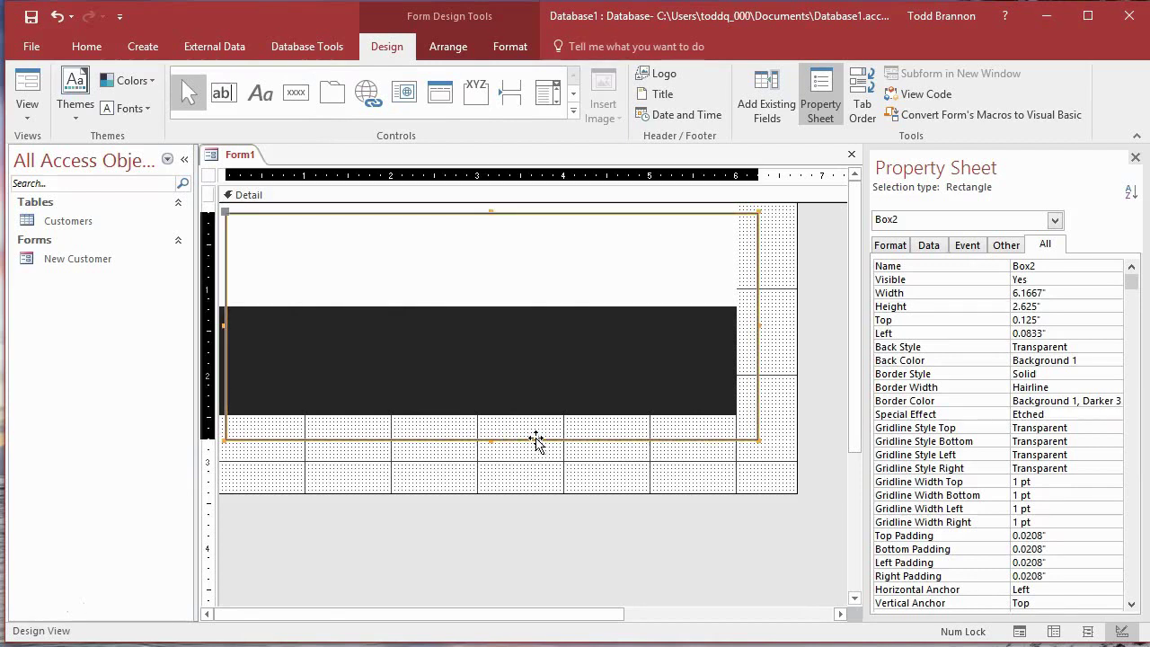
left_click_drag(536, 441, 521, 421)
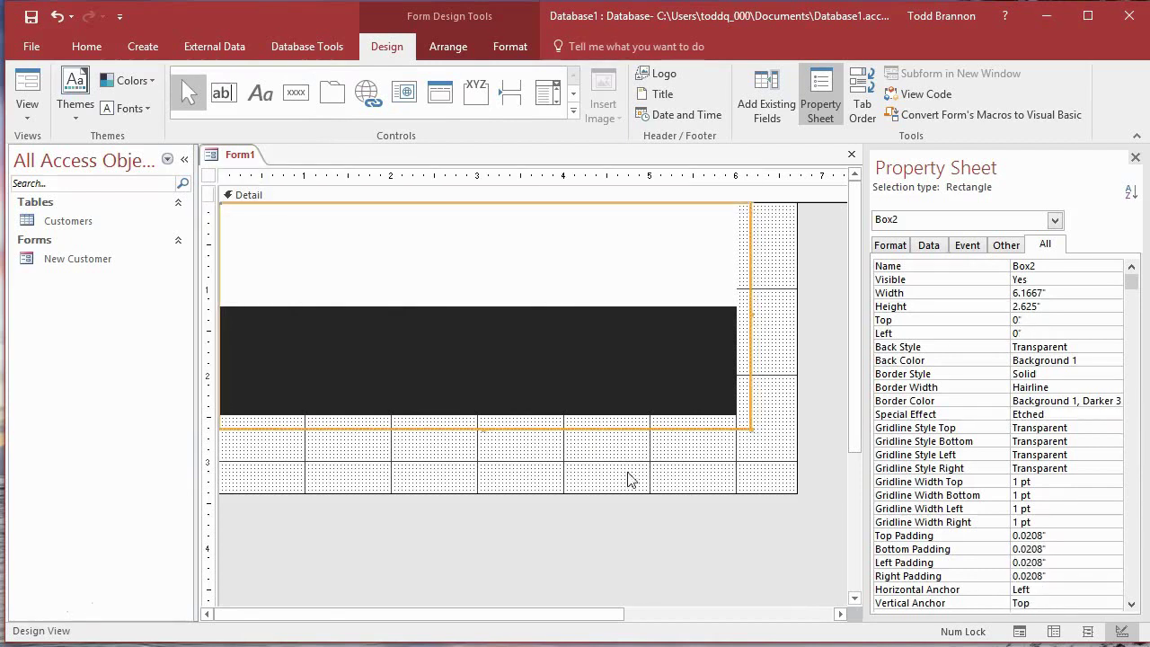
left_click(751, 430)
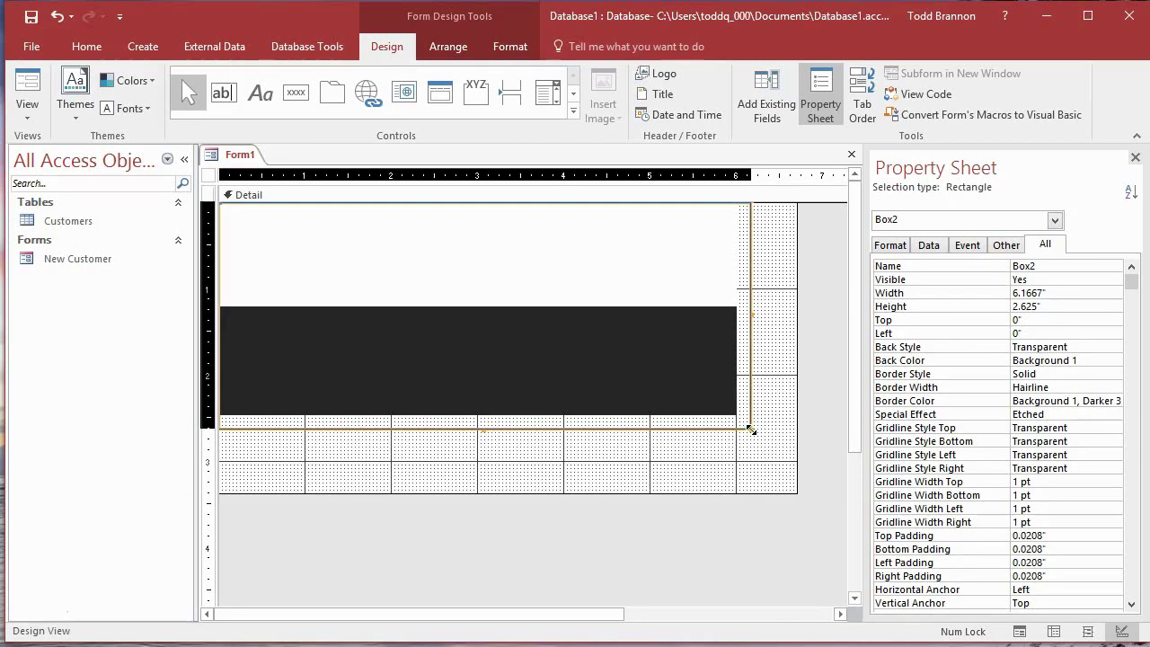
left_click_drag(752, 431, 735, 416)
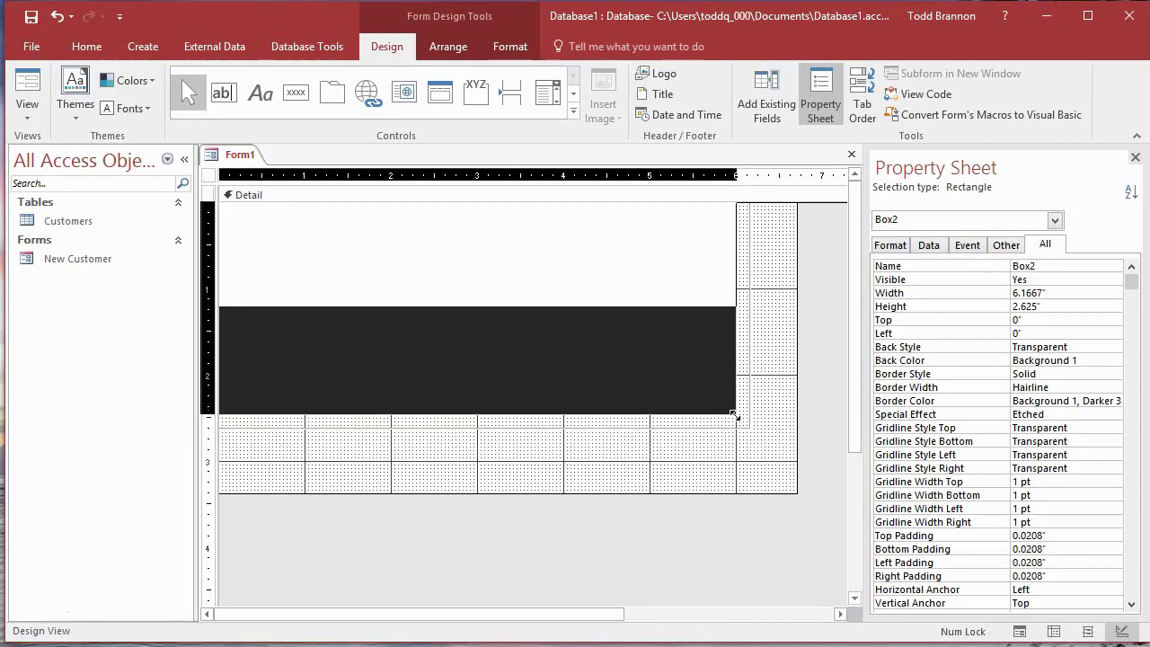
left_click_drag(734, 416, 736, 416)
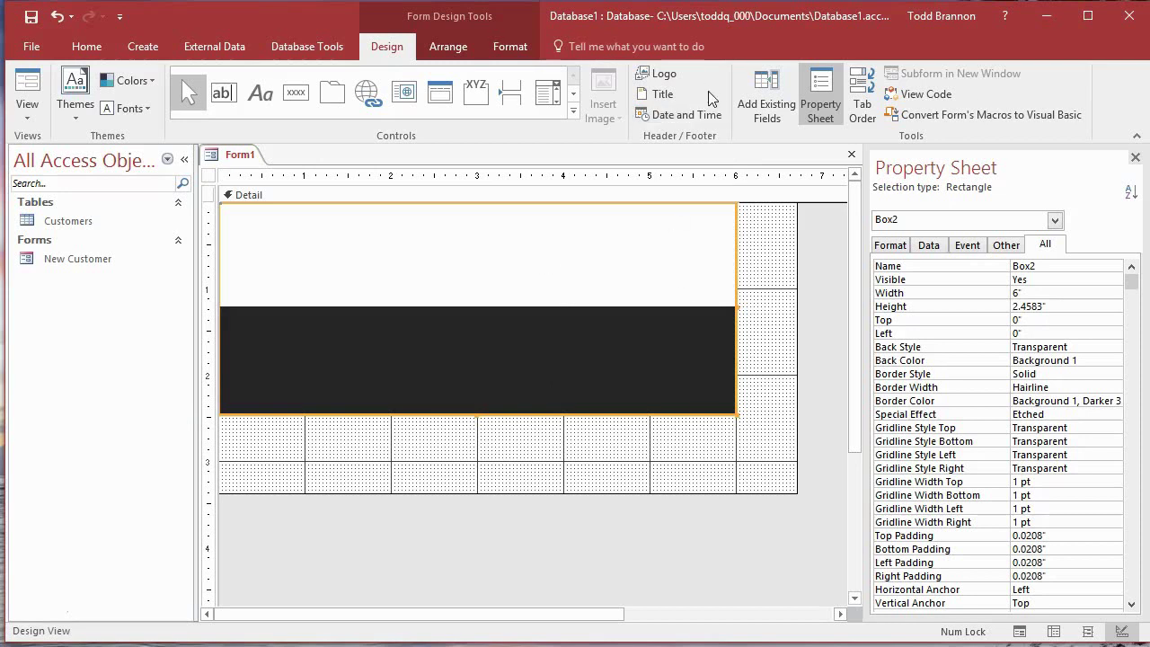
Set the large frame rectangle's outline color to Text 1, Lighter 15%
left_click(438, 53)
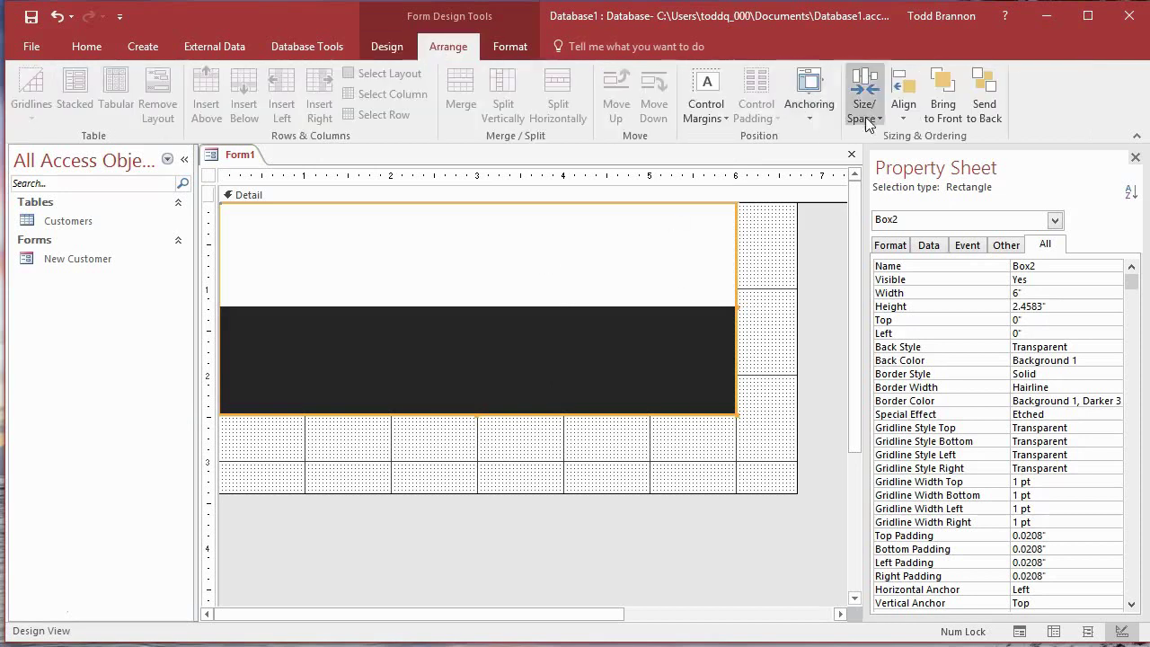
left_click(496, 48)
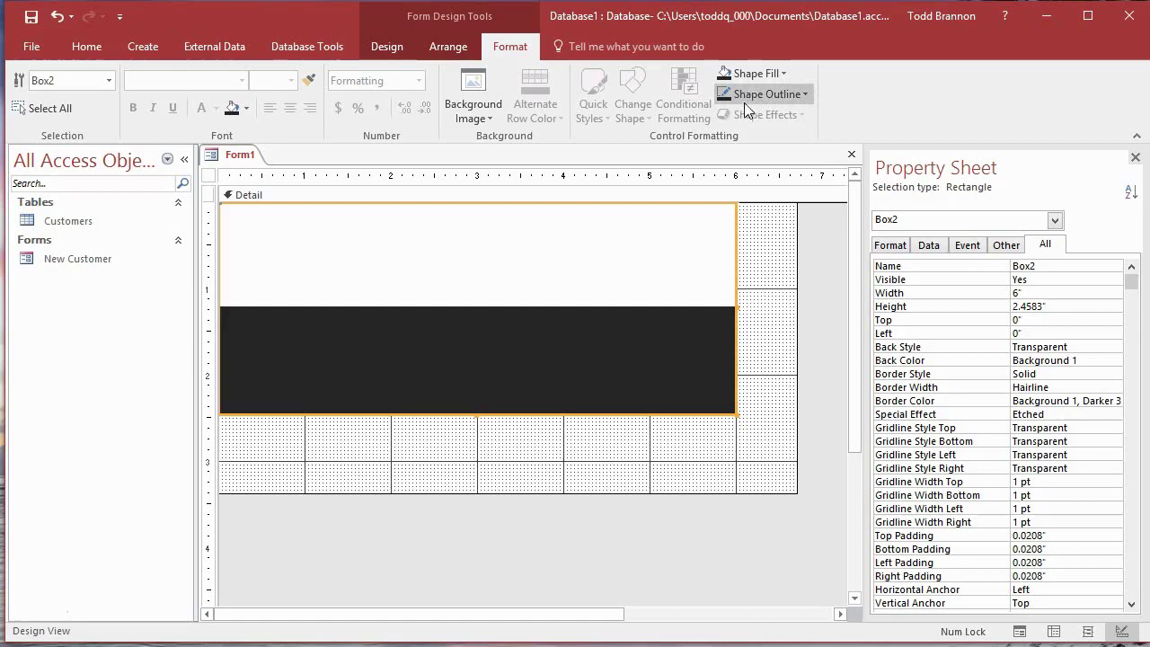
left_click(795, 96)
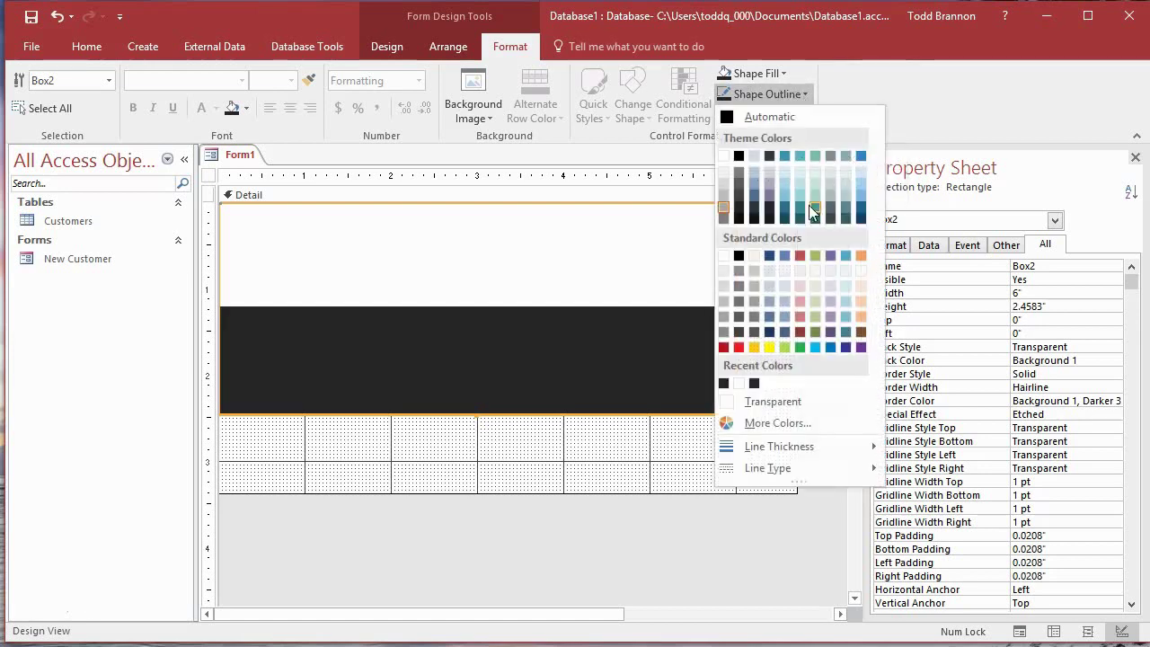
left_click(739, 219)
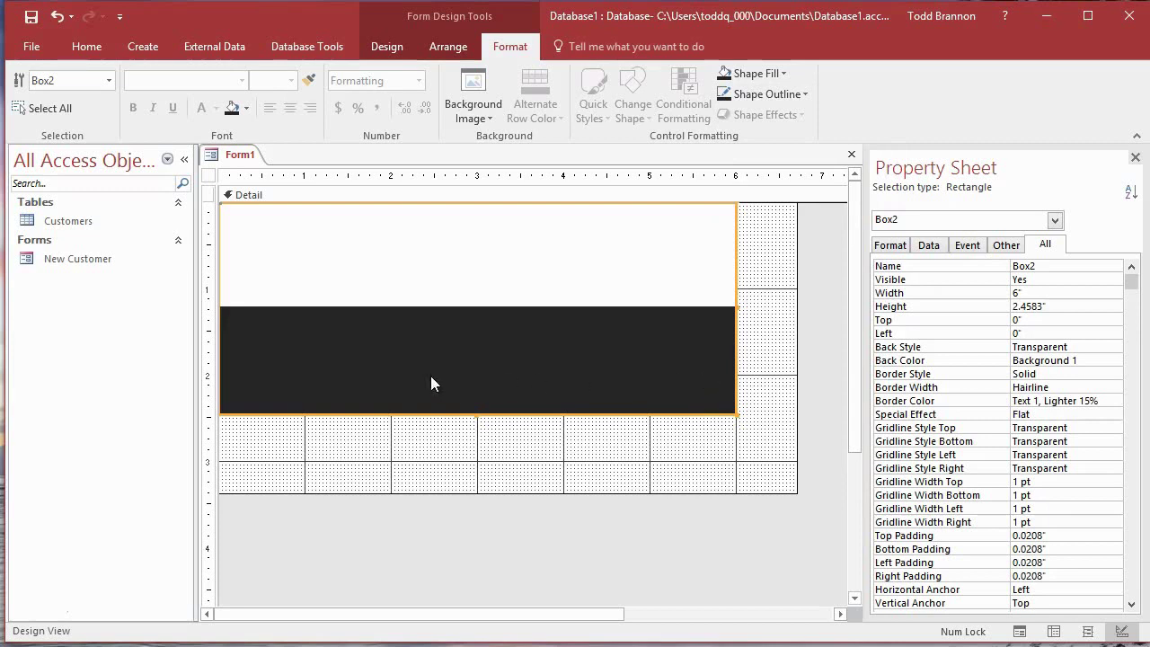
Check the framed rectangles in Form View and return to Design View
left_click(86, 49)
left_click(30, 90)
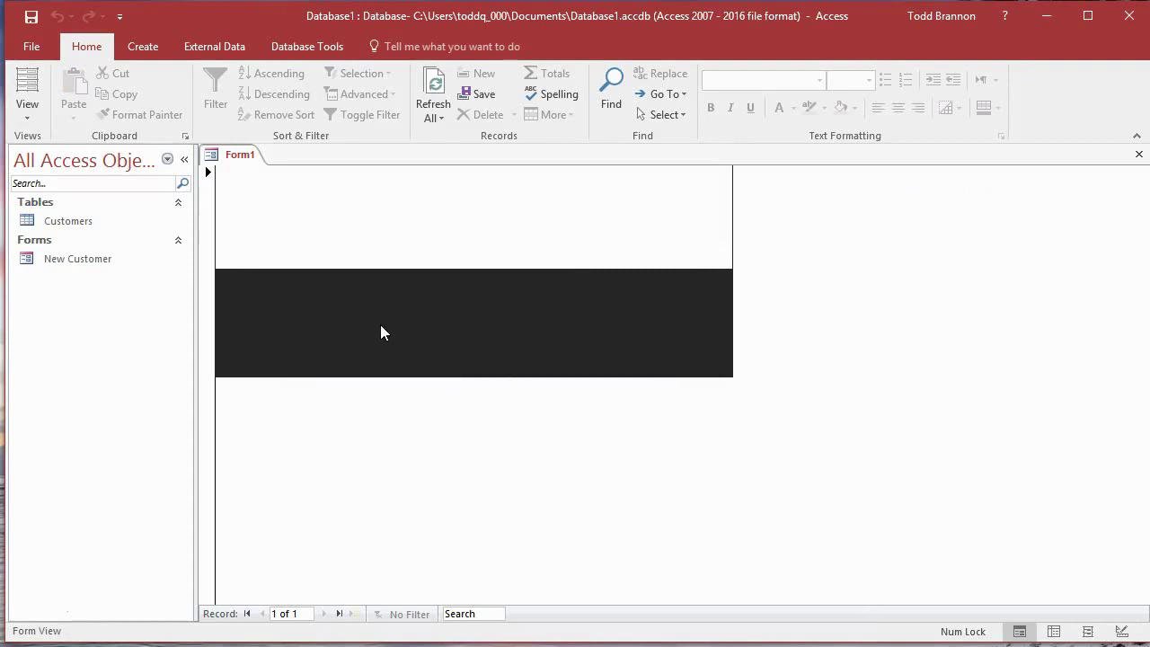
key("ctrl+period")
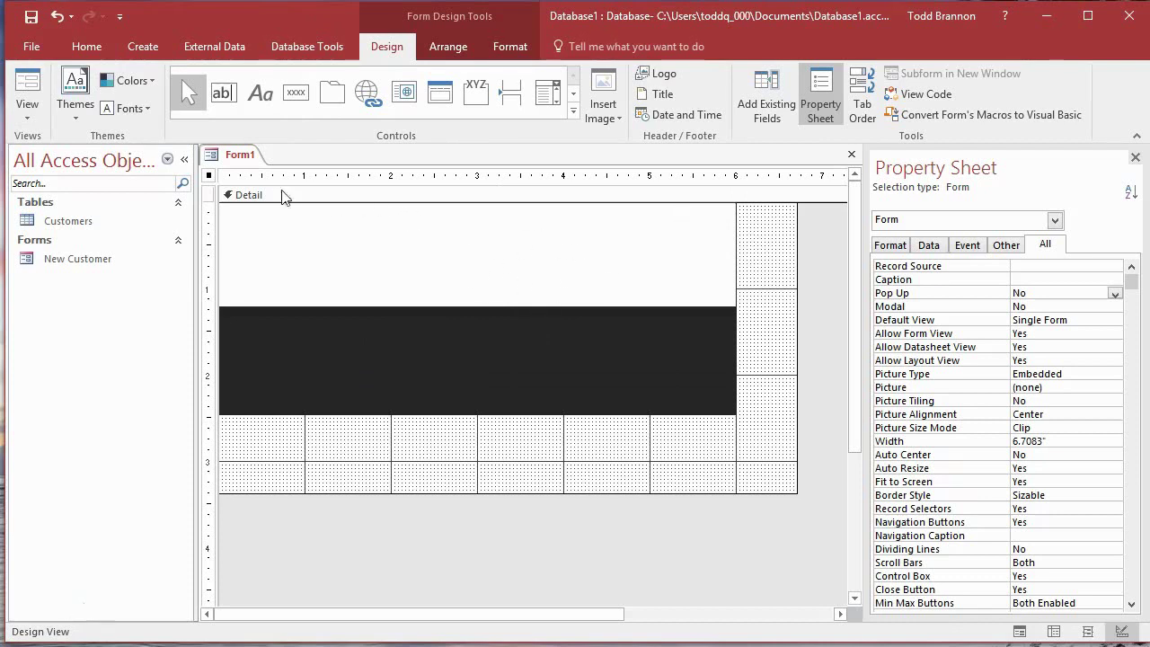
Add a label about 2.71" wide and 0.58" high reading "Customer Database" inside the white rectangle's right half
left_click(252, 99)
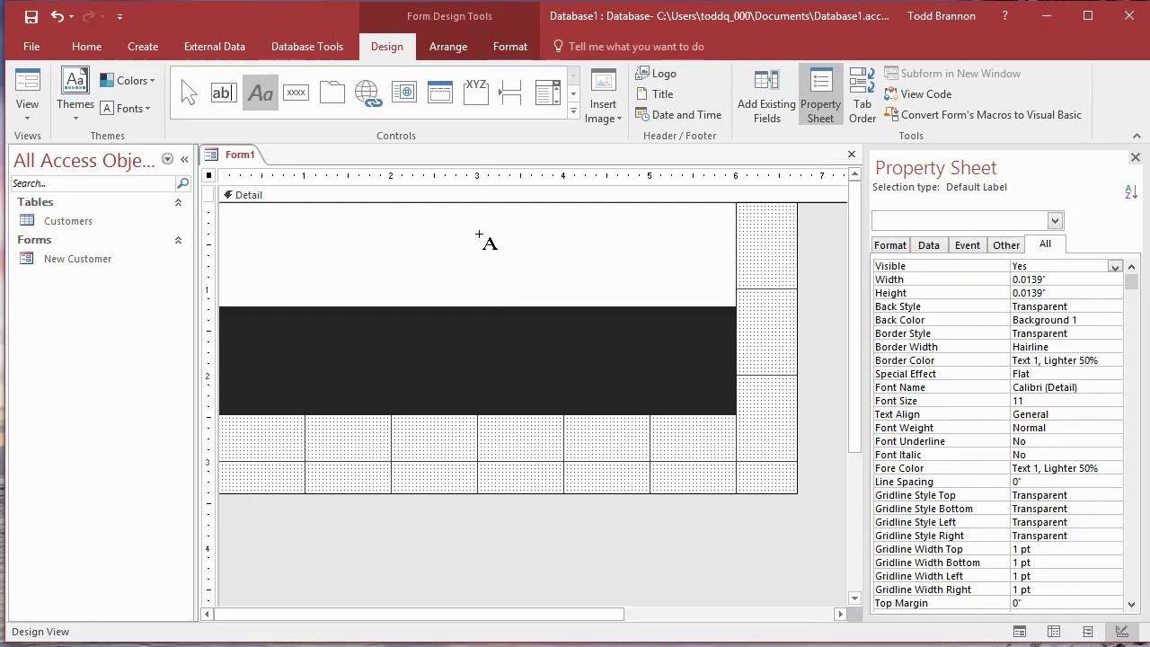
left_click_drag(474, 230, 707, 282)
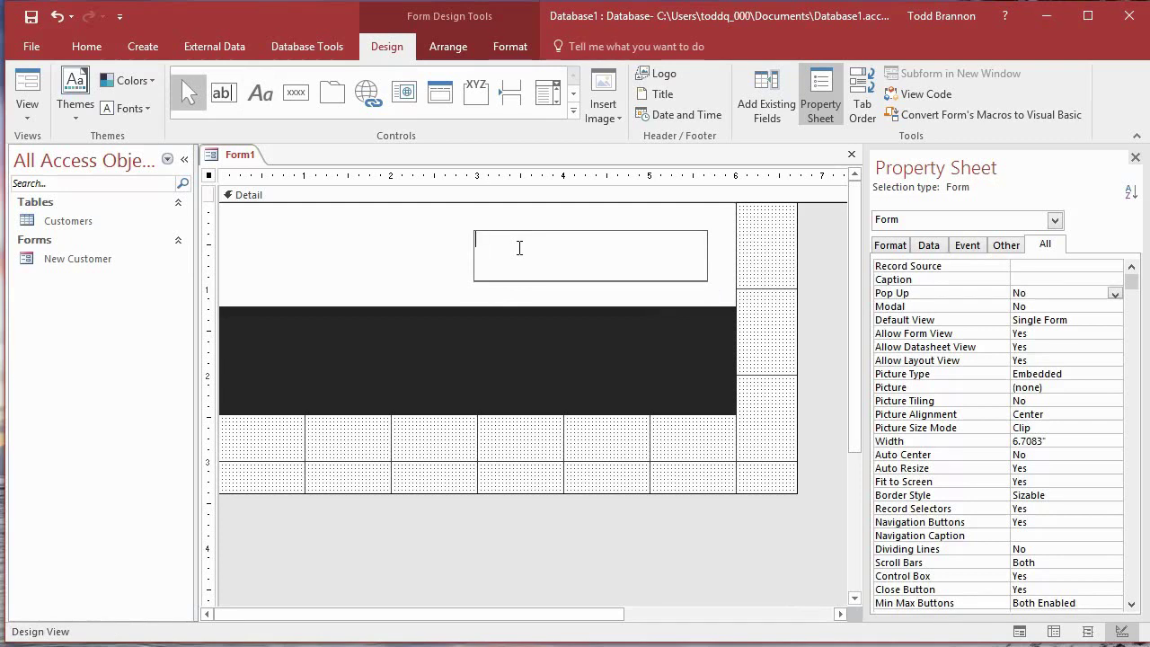
type("Customer Dataas")
key("BackSpace")
key("BackSpace")
type("ba")
key("Return")
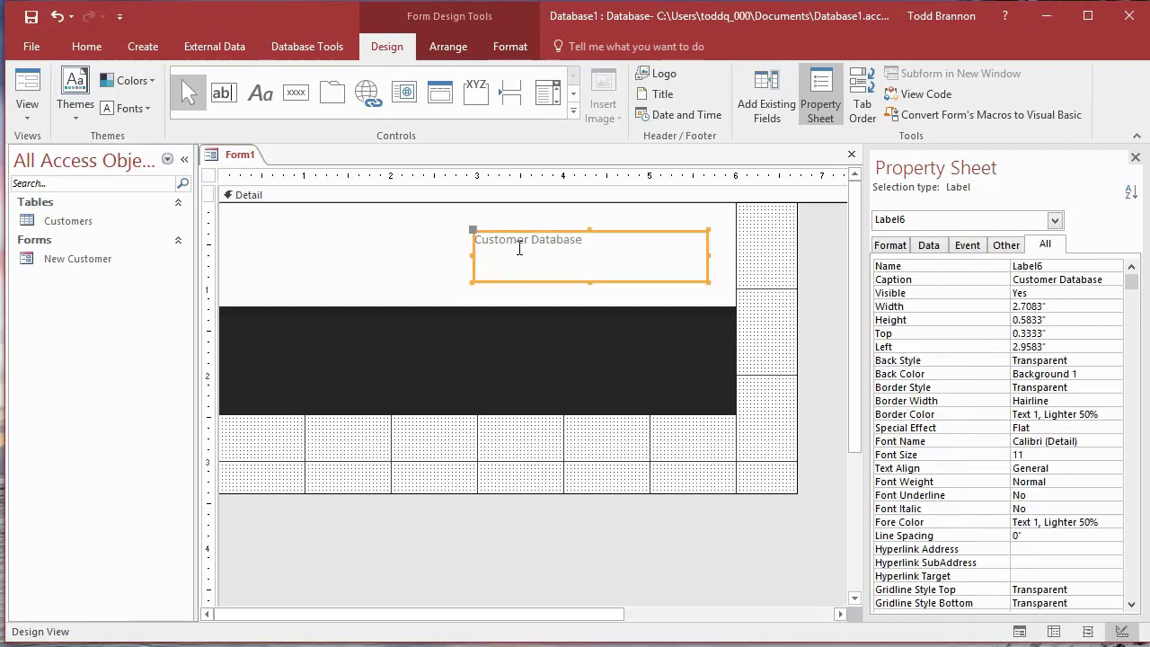
left_click(434, 271)
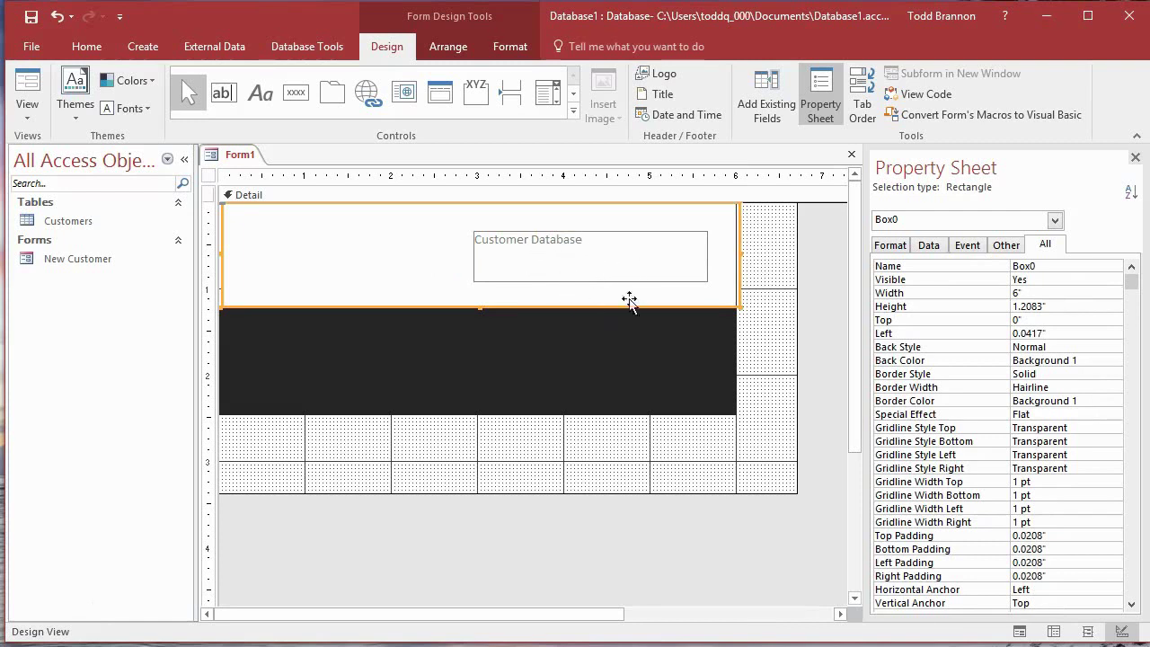
key("ctrl+z")
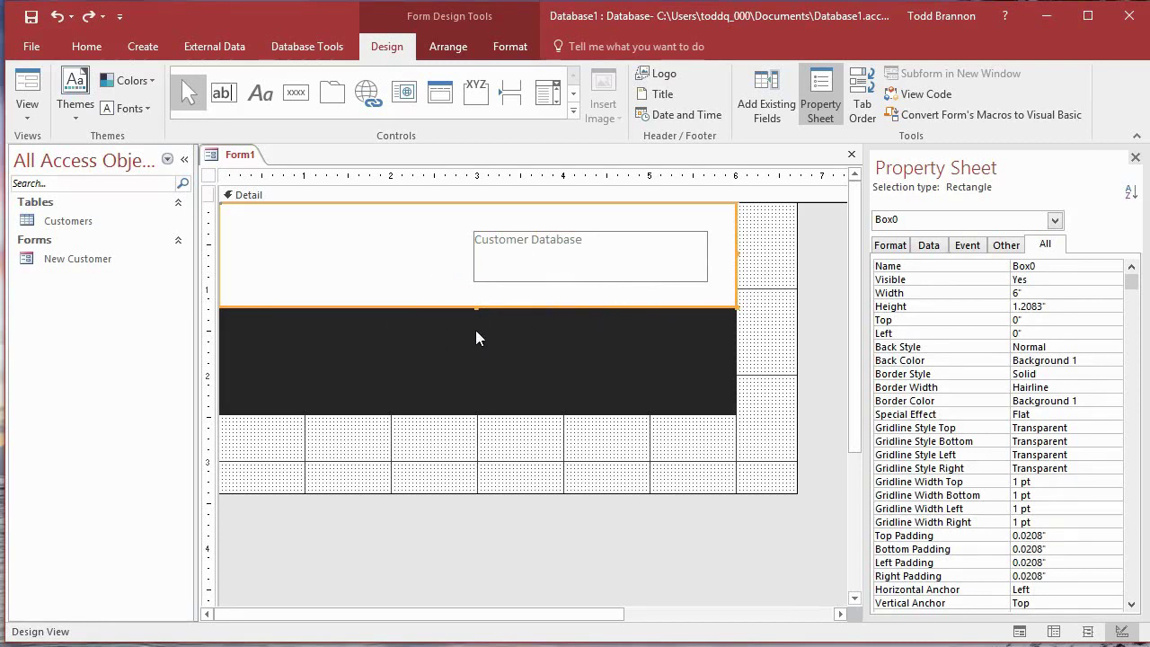
left_click(531, 455)
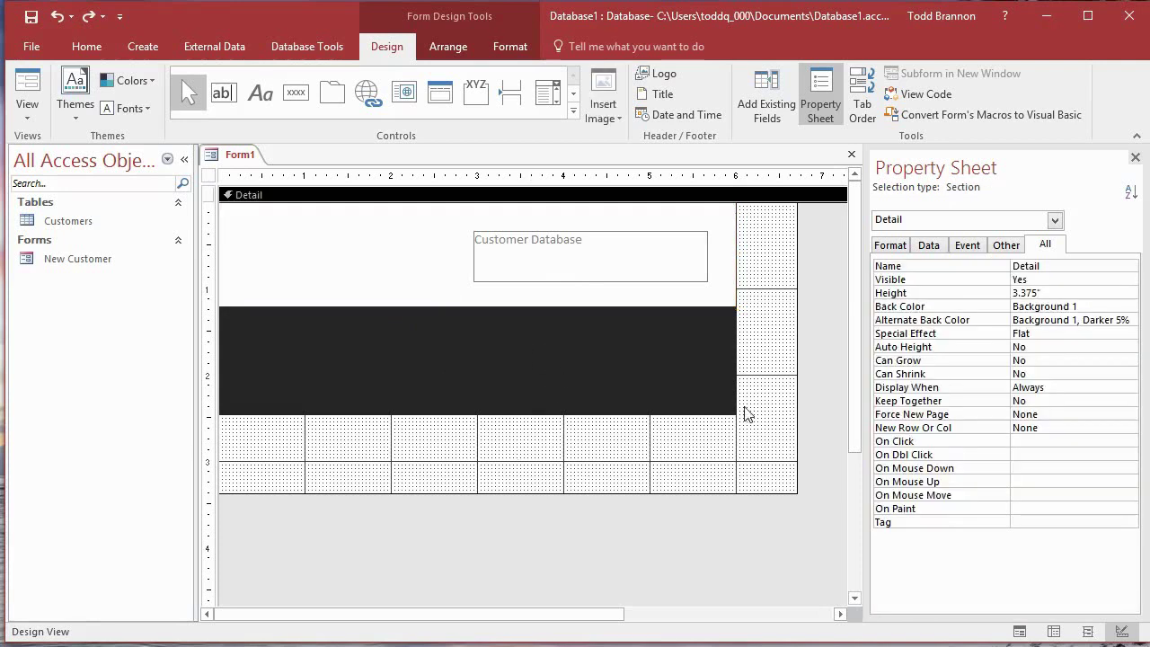
left_click(654, 255)
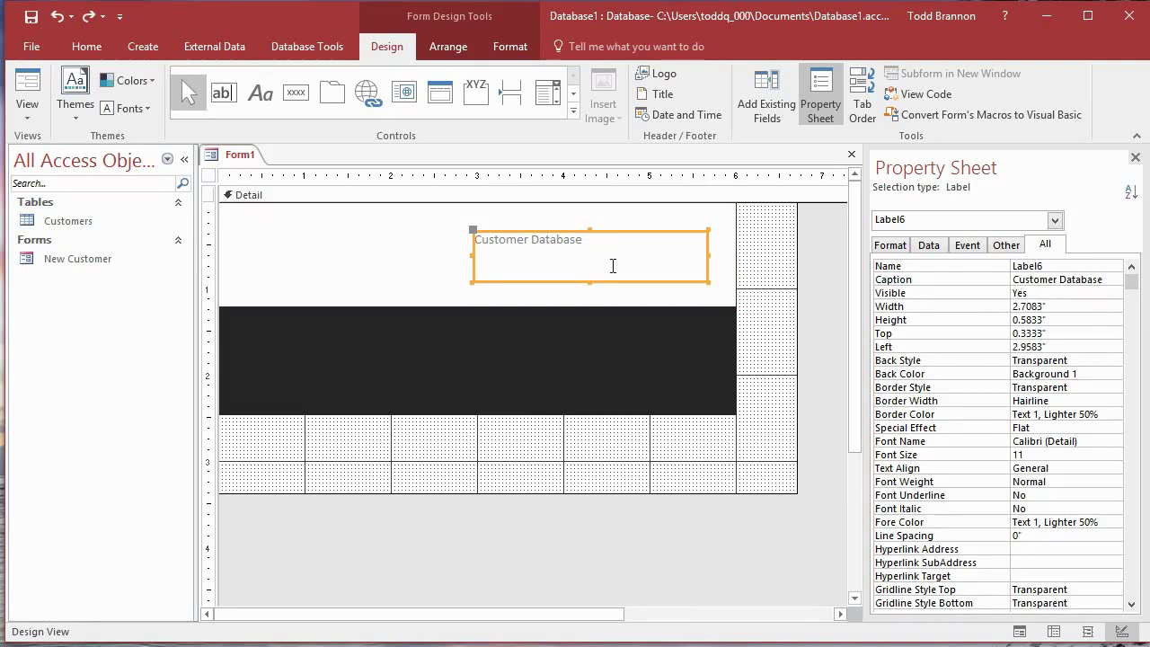
left_click(423, 283)
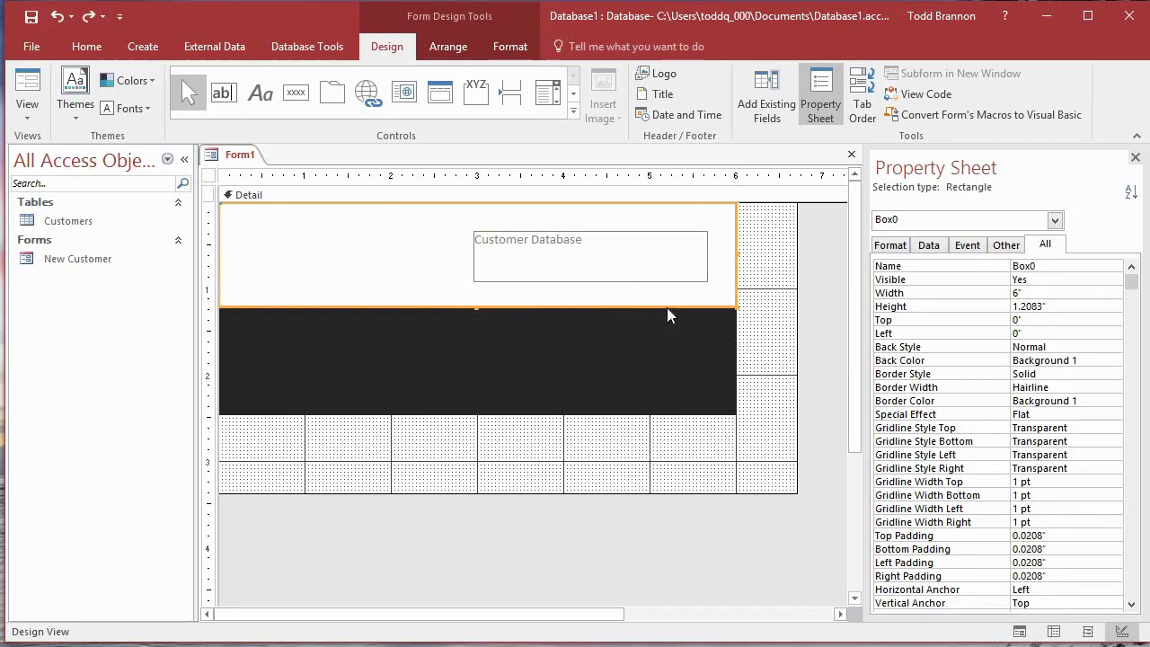
left_click(773, 322)
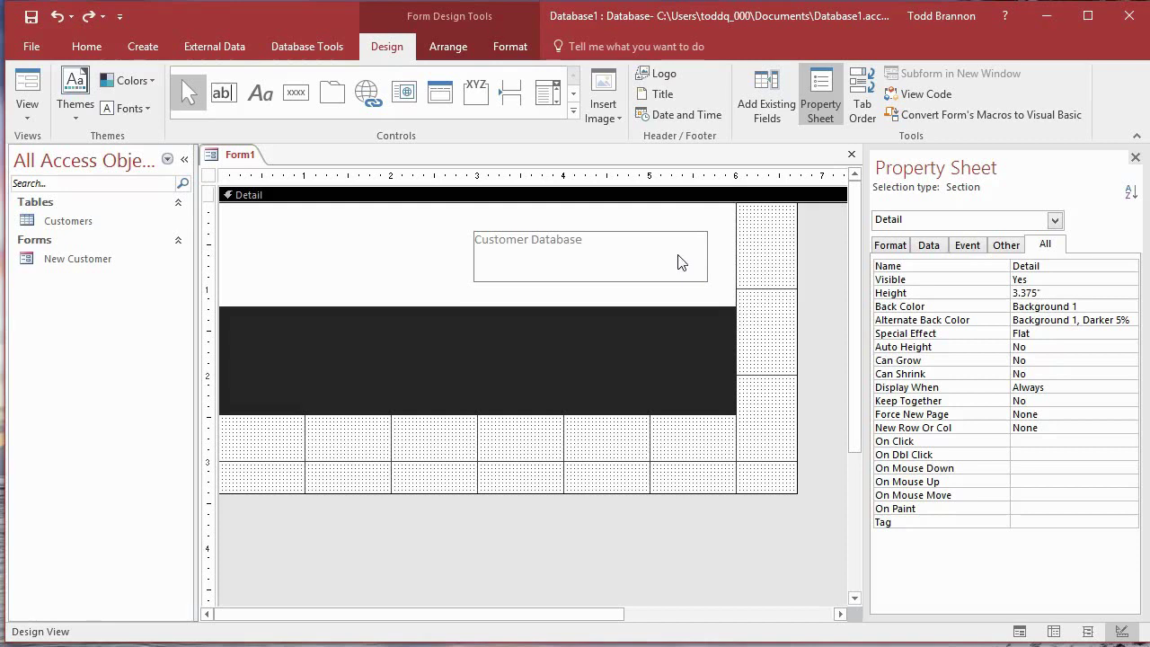
Rename the Customer Database label as CustomerDatabaseLbl
left_click(681, 258)
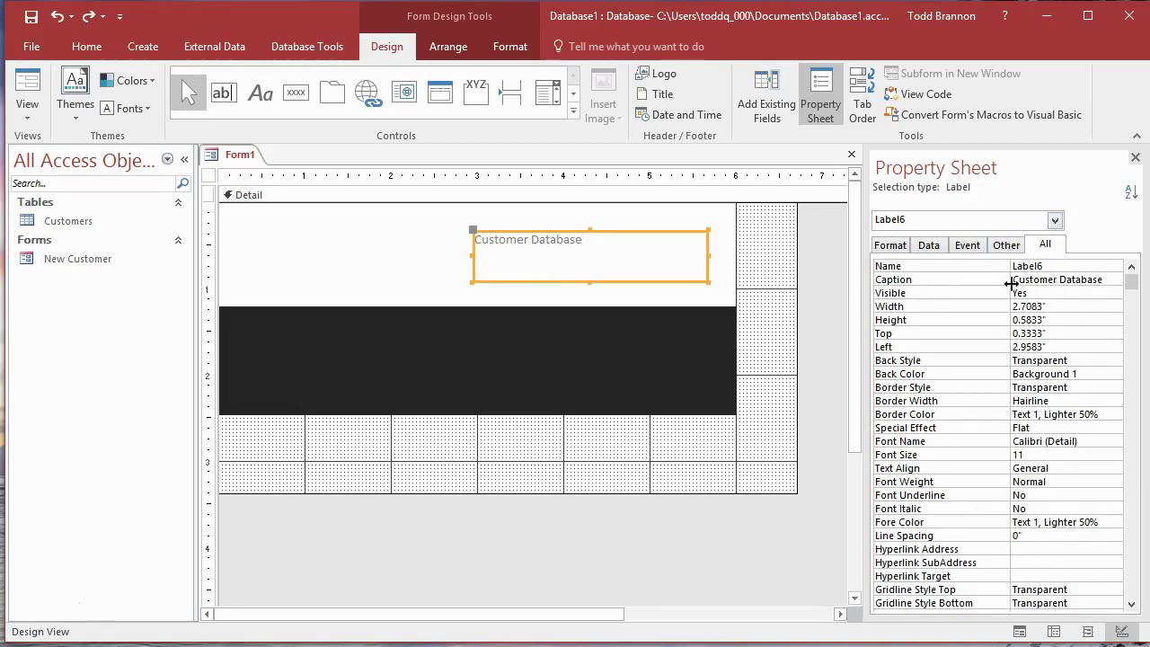
left_click(1052, 266)
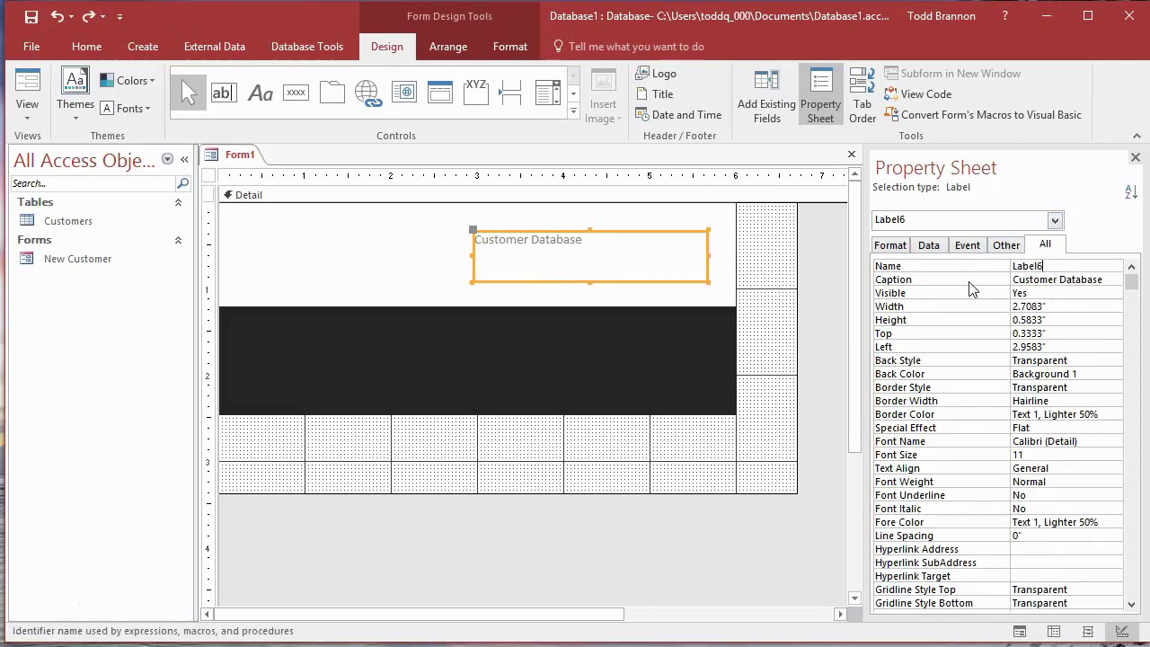
double_click(1042, 265)
left_click_drag(1103, 280, 1021, 281)
key("ctrl+c")
key("Up")
key("ctrl+v")
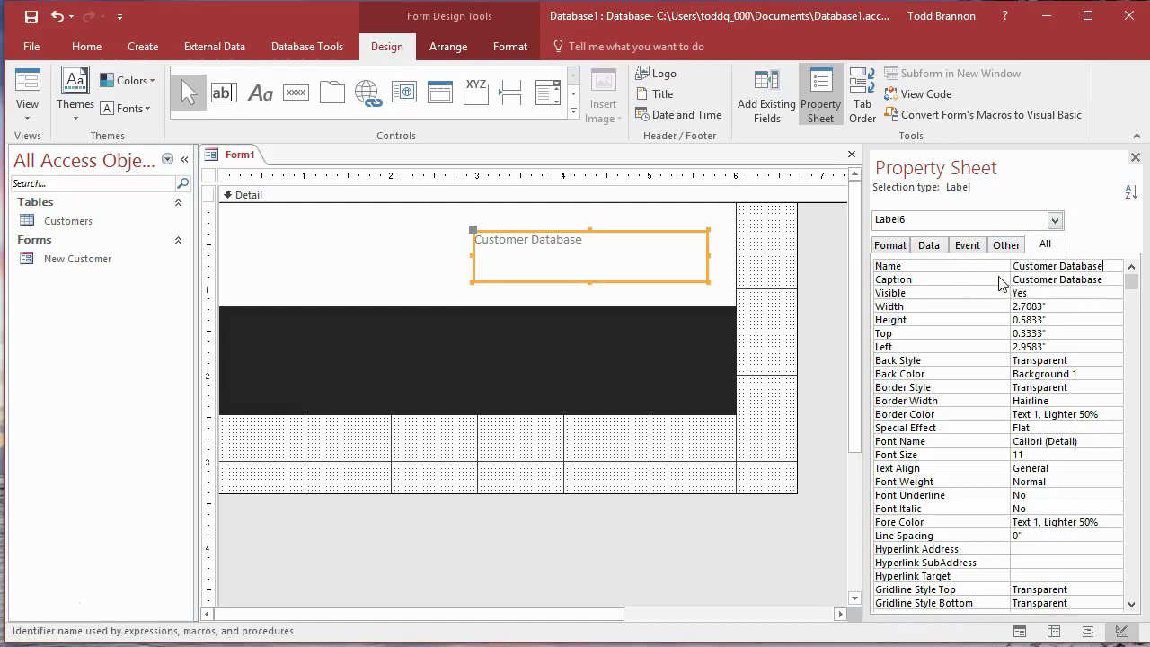
left_click(1058, 266)
key("BackSpace")
key("Return")
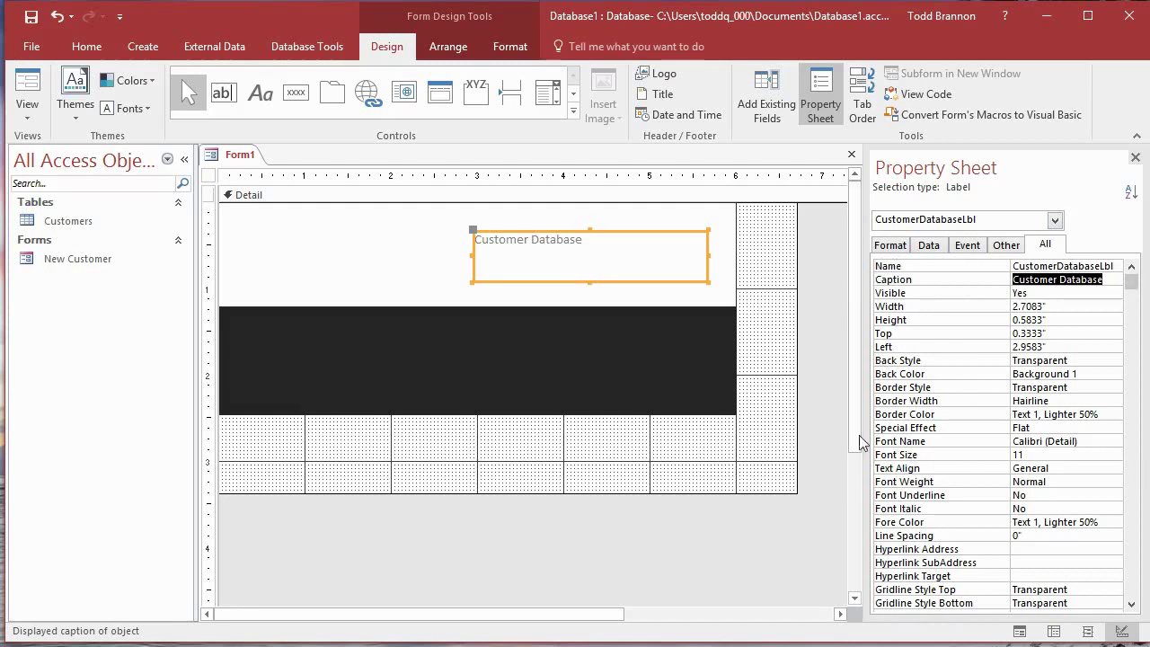
Set the Customer Database label's font size to 24 and its outline color to white (Background 1)
left_click(939, 455)
left_click(1115, 455)
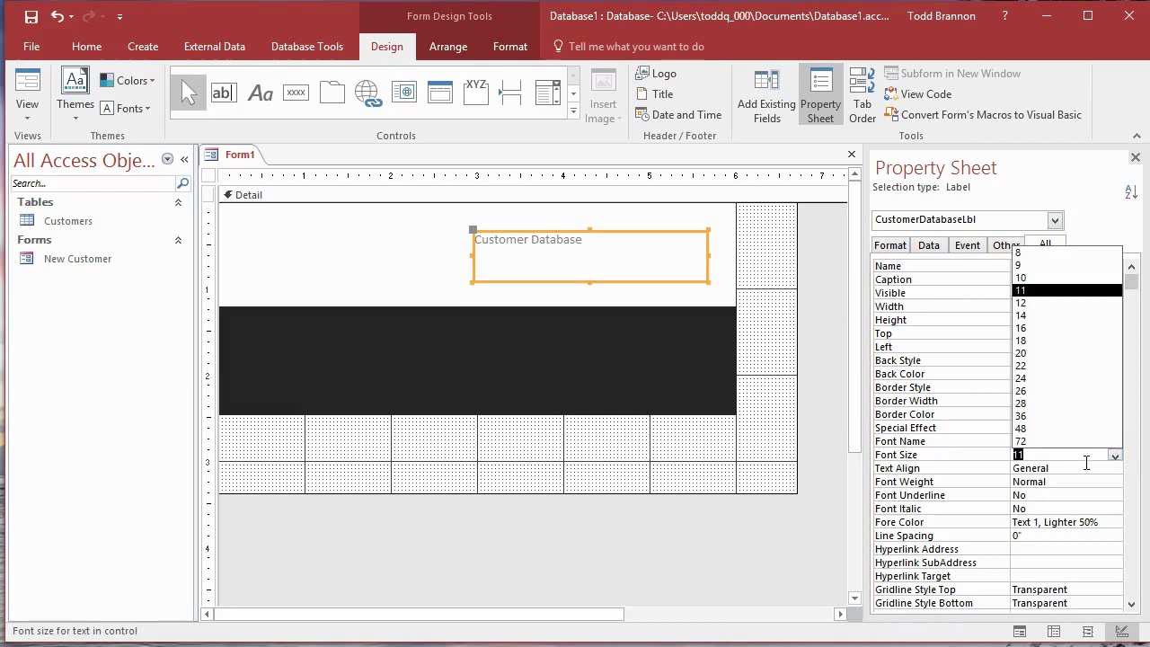
left_click(1051, 378)
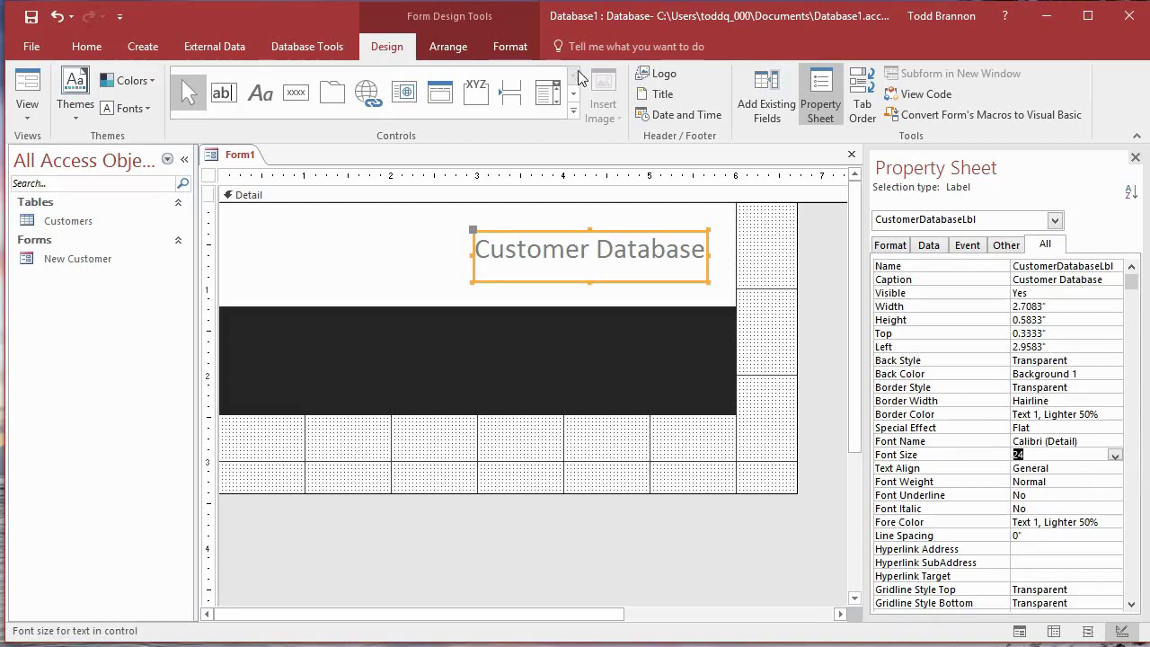
left_click(511, 47)
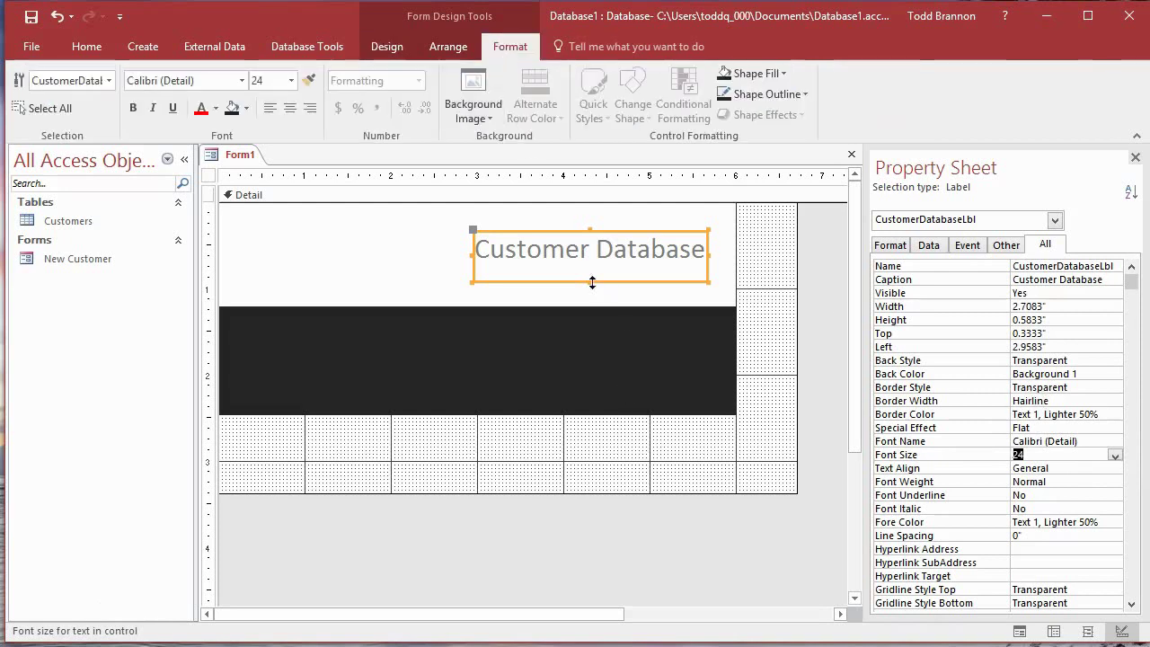
left_click(804, 96)
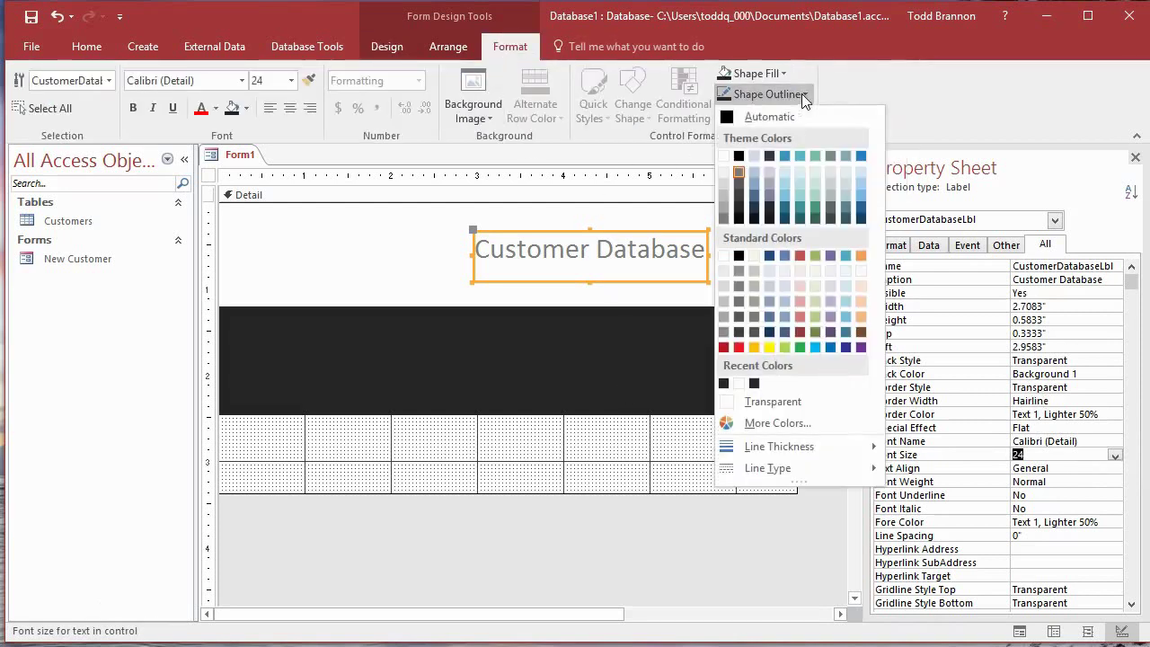
left_click(724, 157)
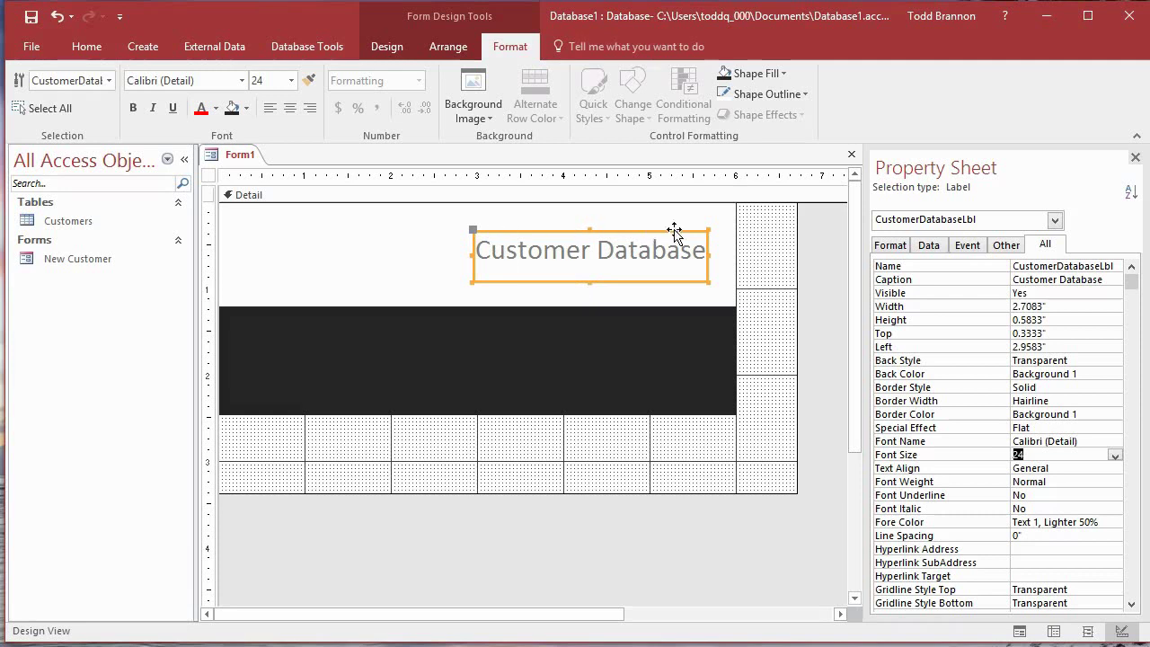
Fit the Customer Database label's box to its text and lower it to a top offset of 0.4167"
double_click(588, 281)
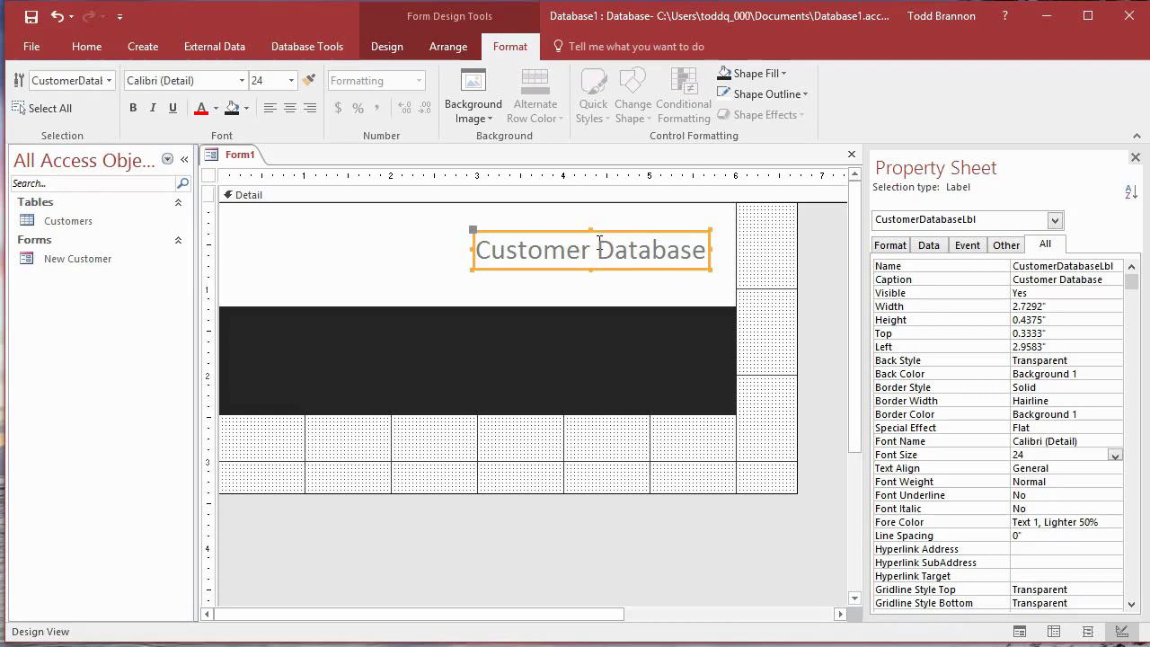
left_click_drag(607, 239, 608, 248)
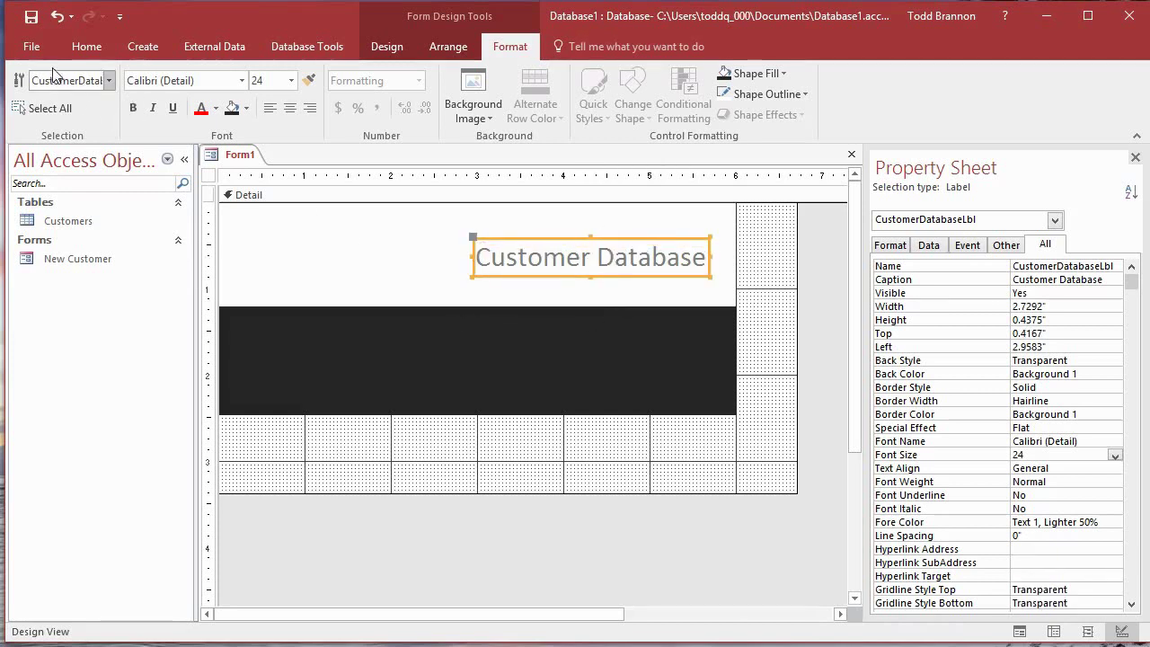
Check the Customer Database title in Form View and switch back to Design View
left_click(86, 46)
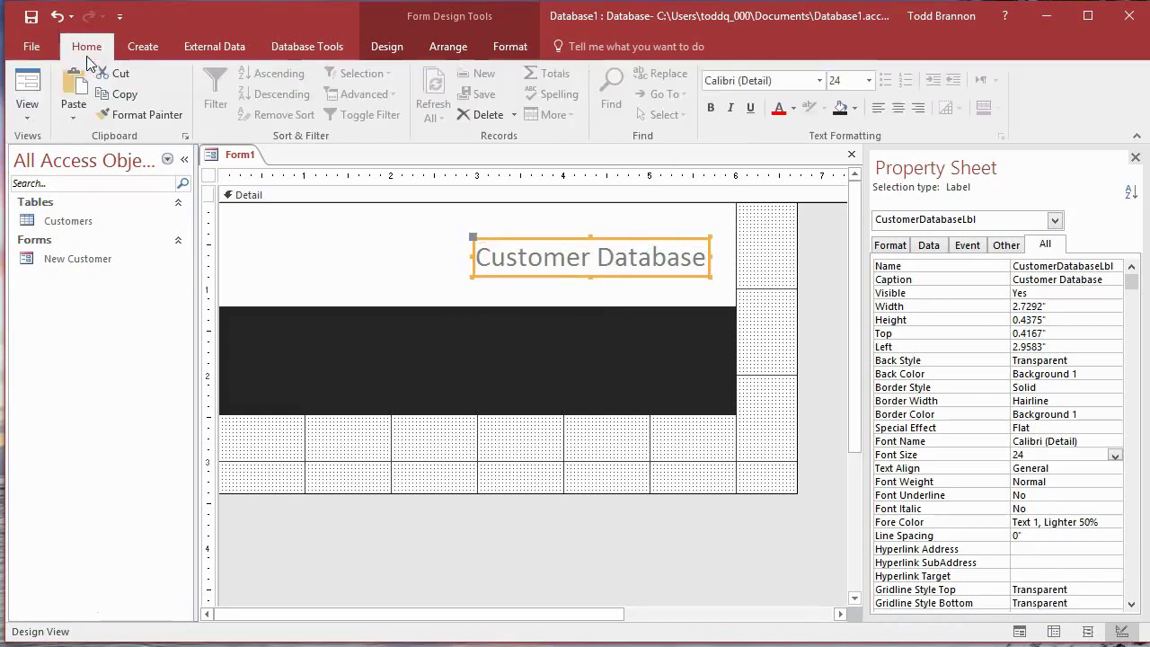
left_click(27, 82)
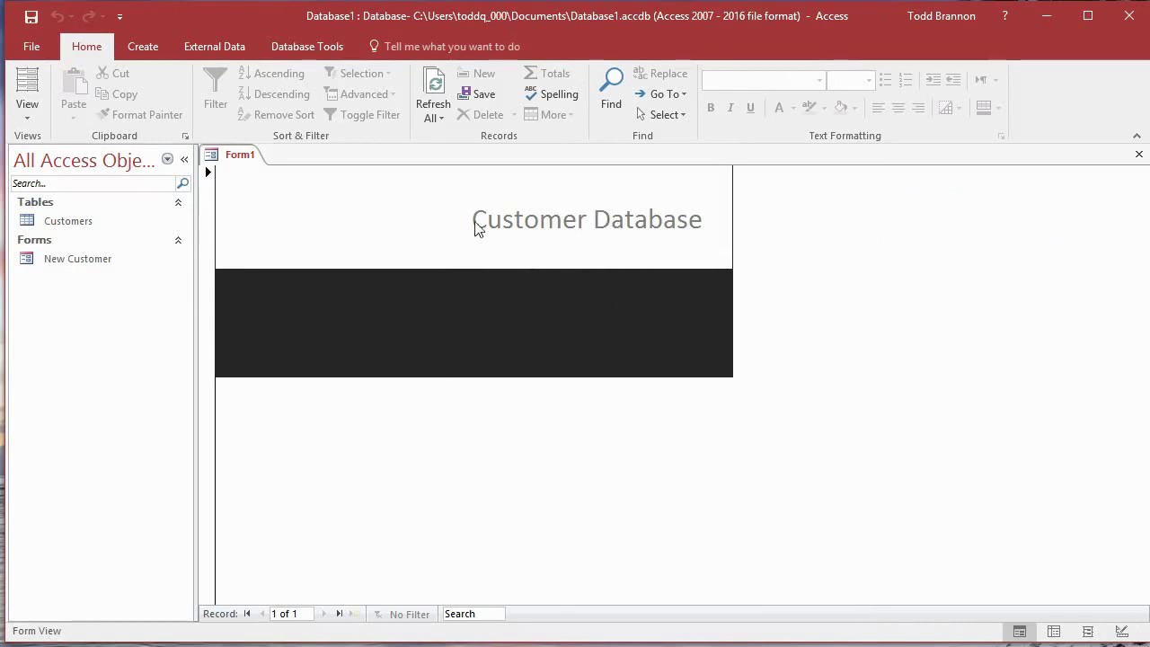
left_click(33, 118)
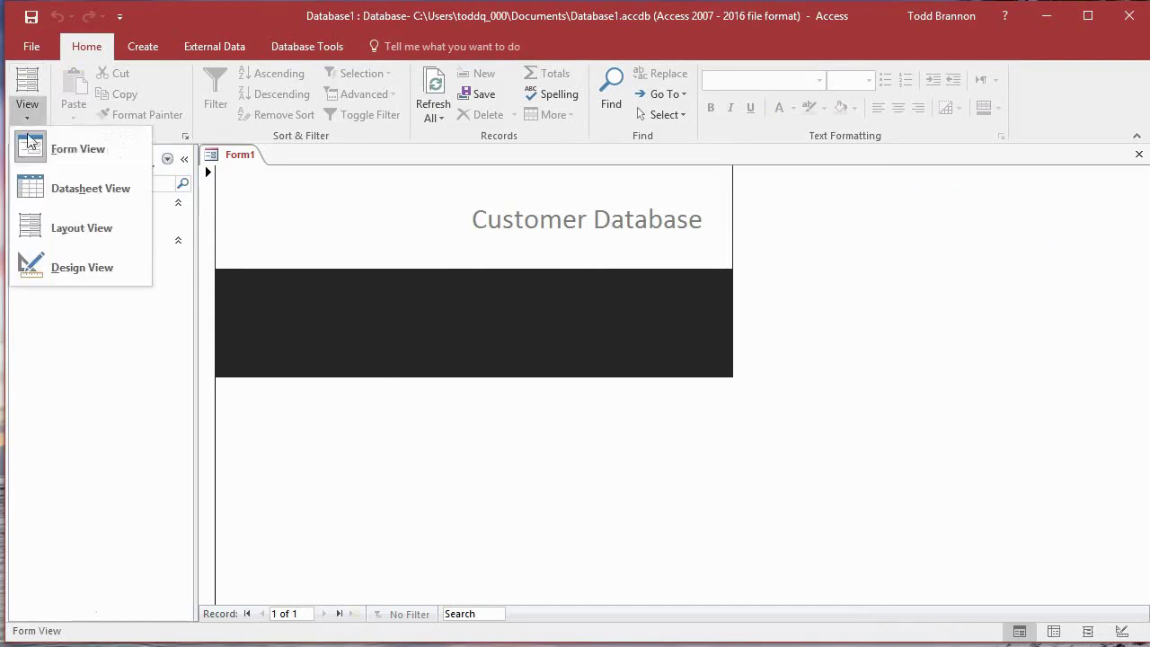
left_click(57, 267)
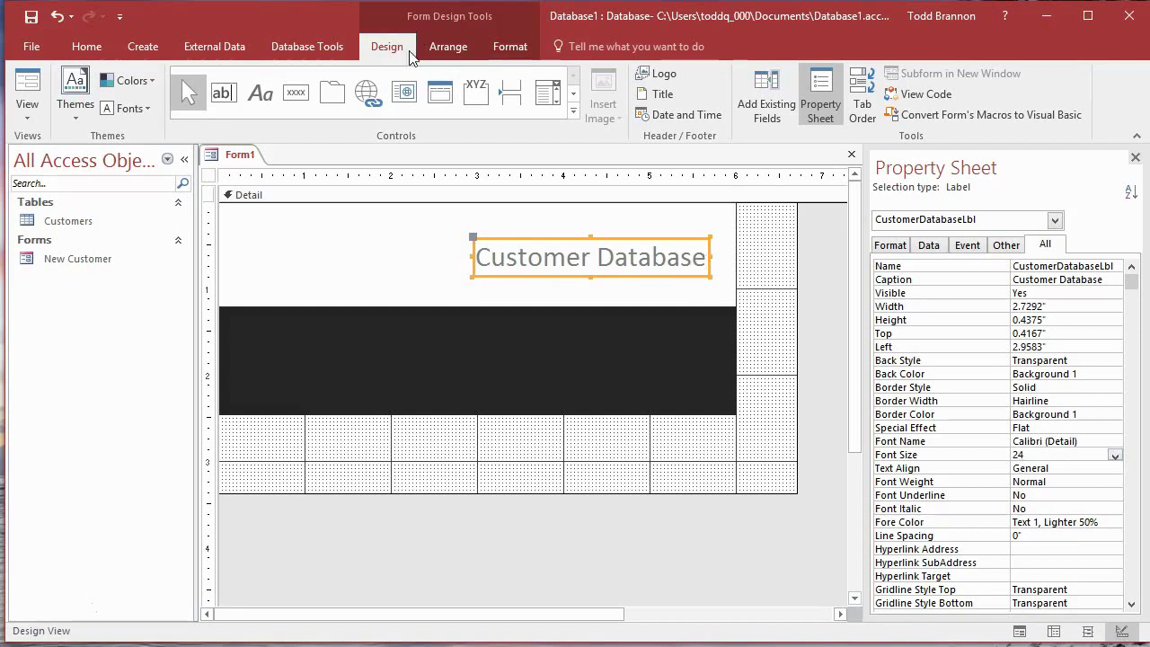
Change the Customer Database label's text color to dark red, #BA1419
left_click(510, 46)
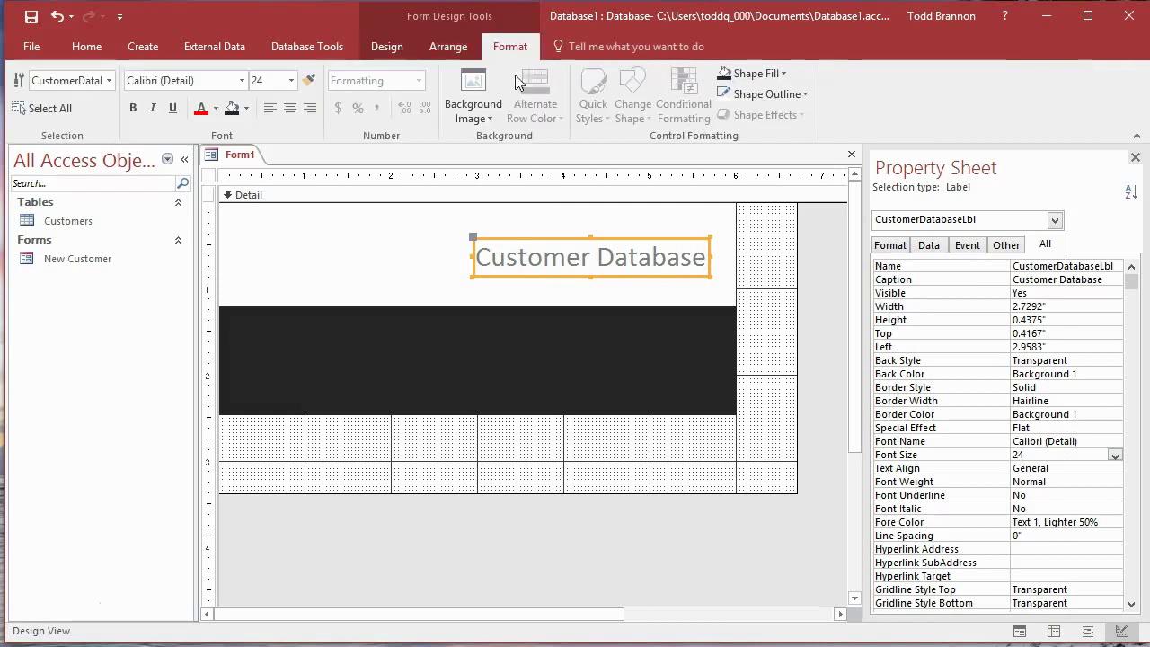
left_click(215, 109)
left_click(217, 110)
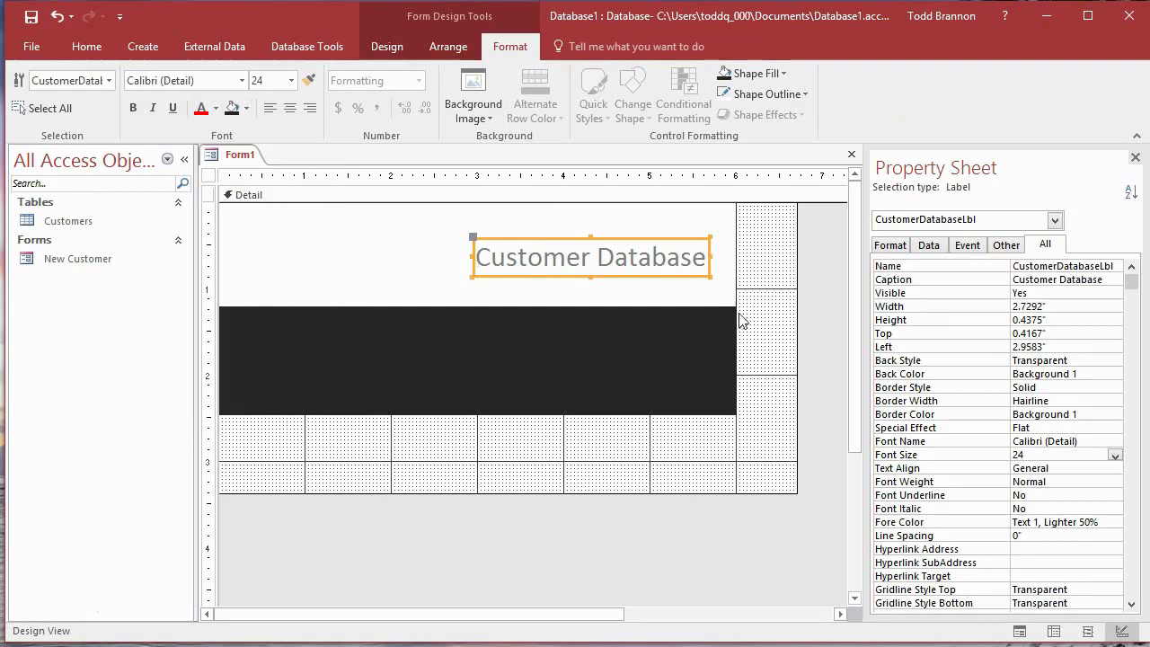
left_click(484, 258)
left_click_drag(614, 259, 697, 261)
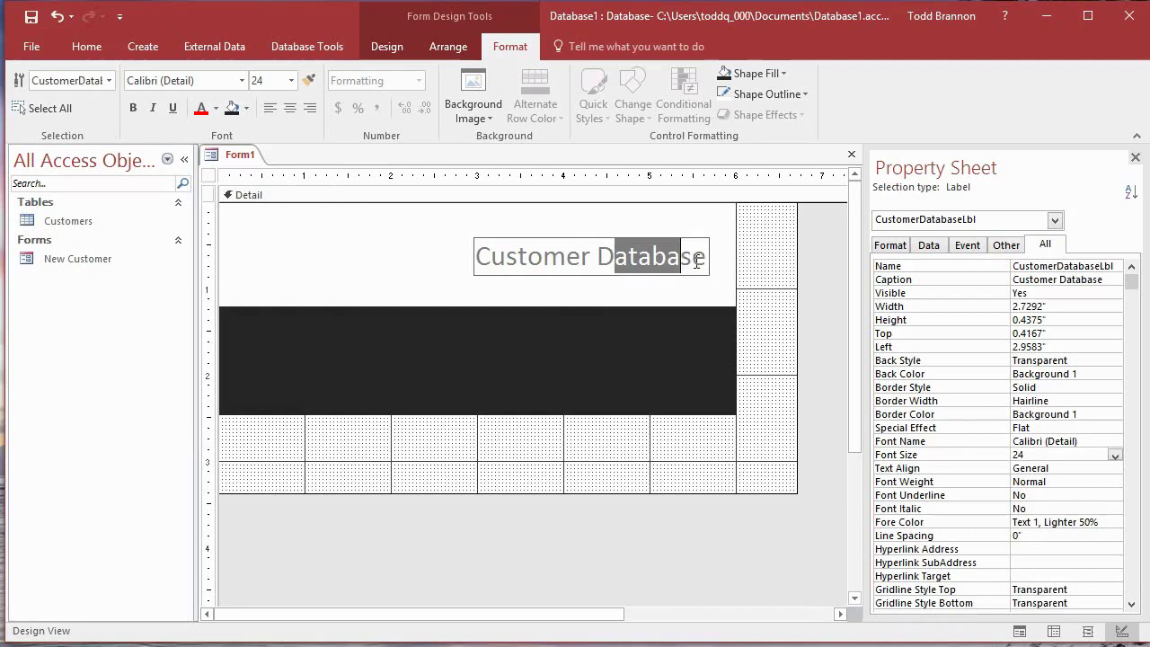
left_click(709, 259)
triple_click(506, 269)
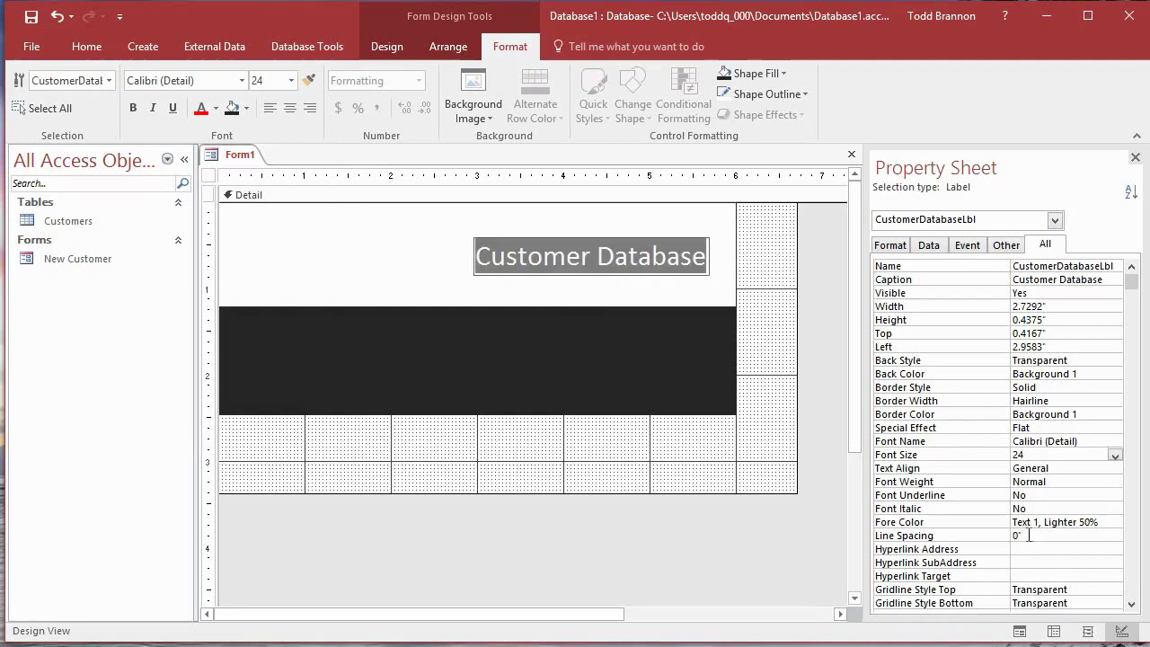
left_click(1115, 523)
left_click(1019, 447)
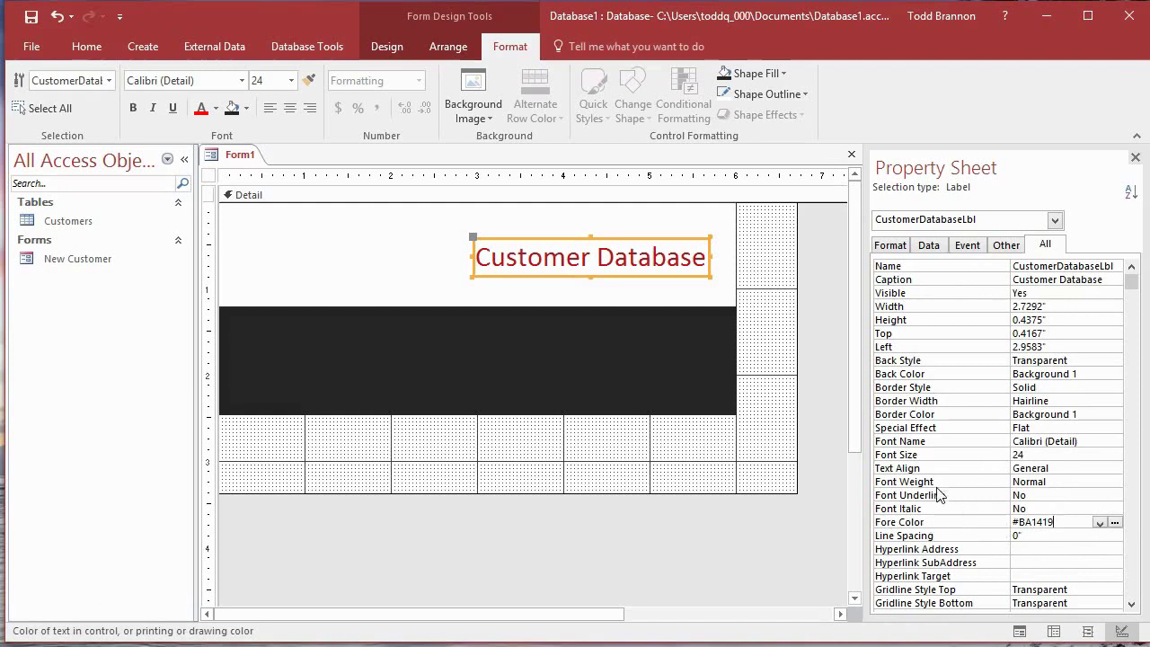
Change the Customer Database label's text color to near-black, Text 1, Lighter 15%
left_click(1102, 522)
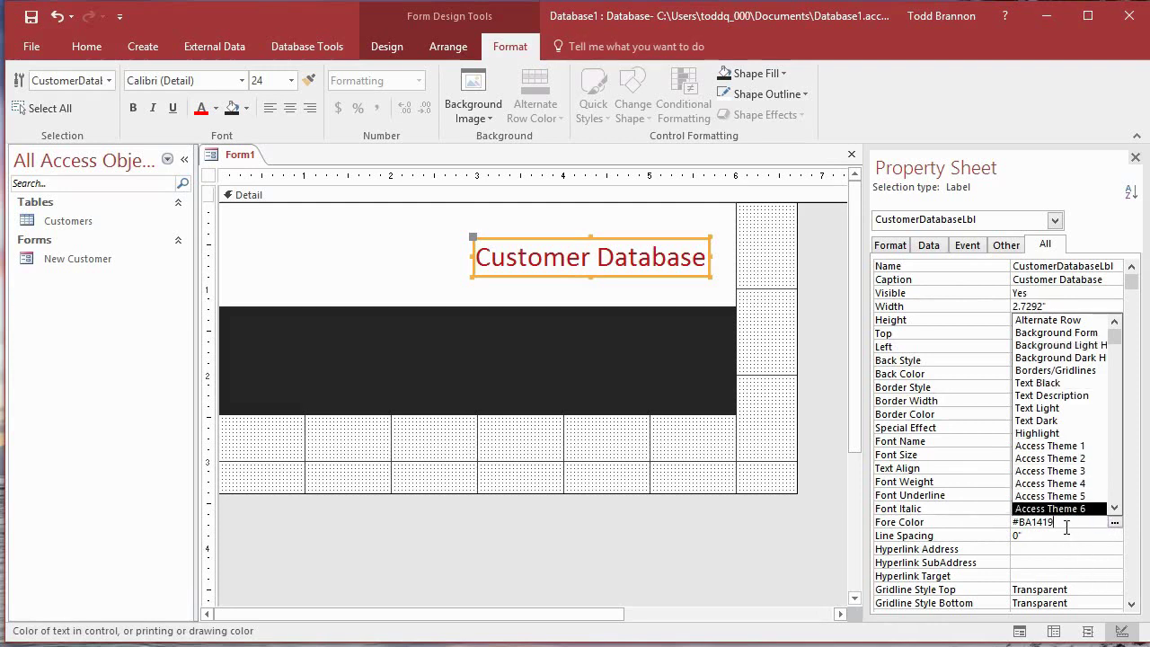
left_click(1114, 522)
left_click(1115, 523)
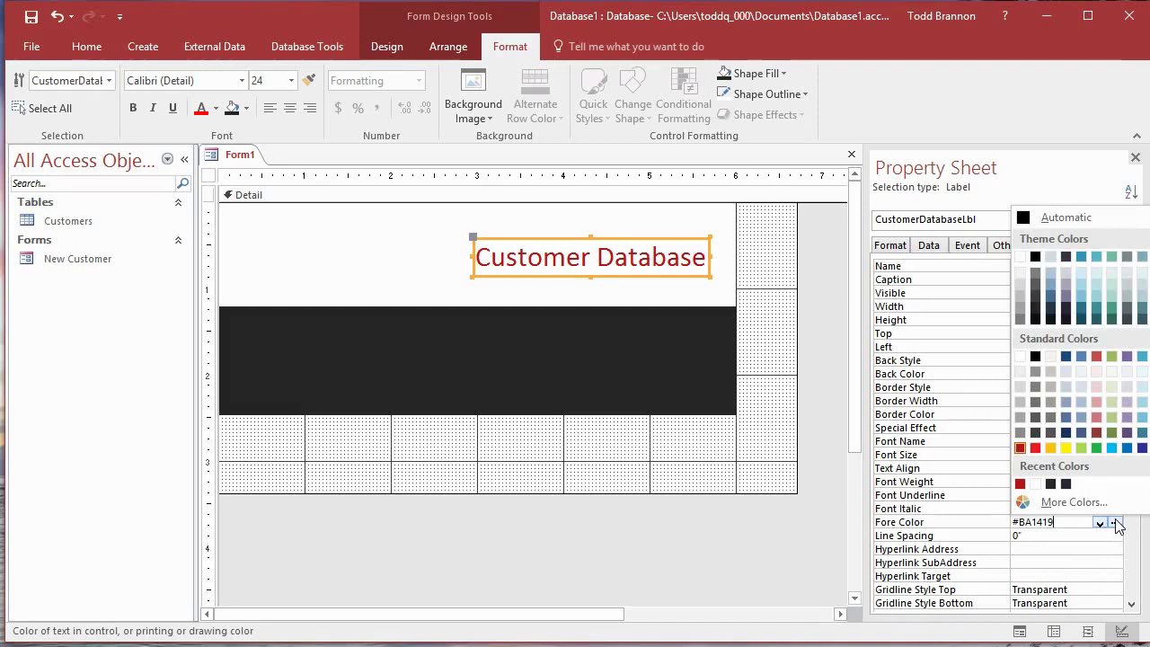
left_click(1034, 308)
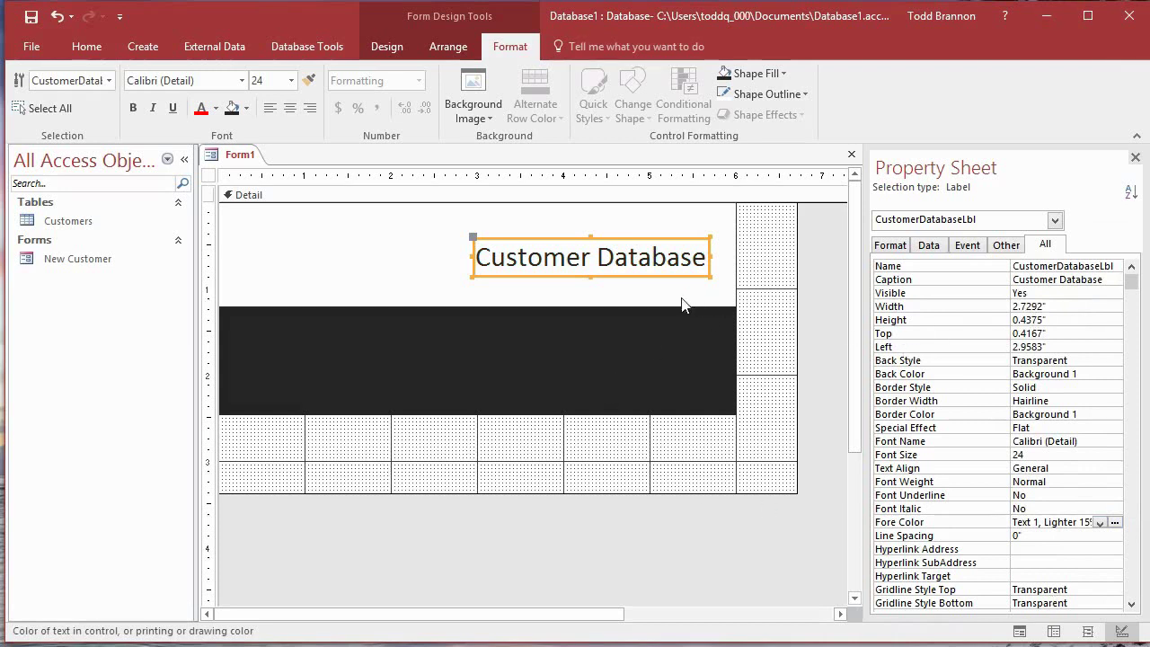
Check the dark title color in Form View and return to Design View
left_click(86, 46)
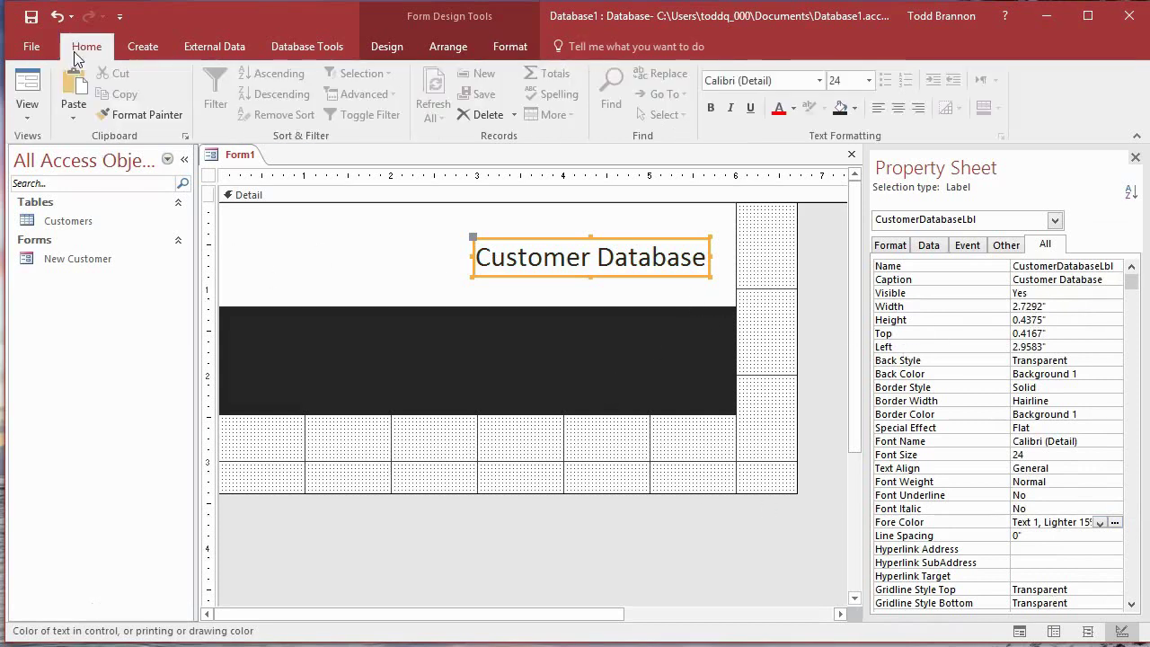
left_click(27, 90)
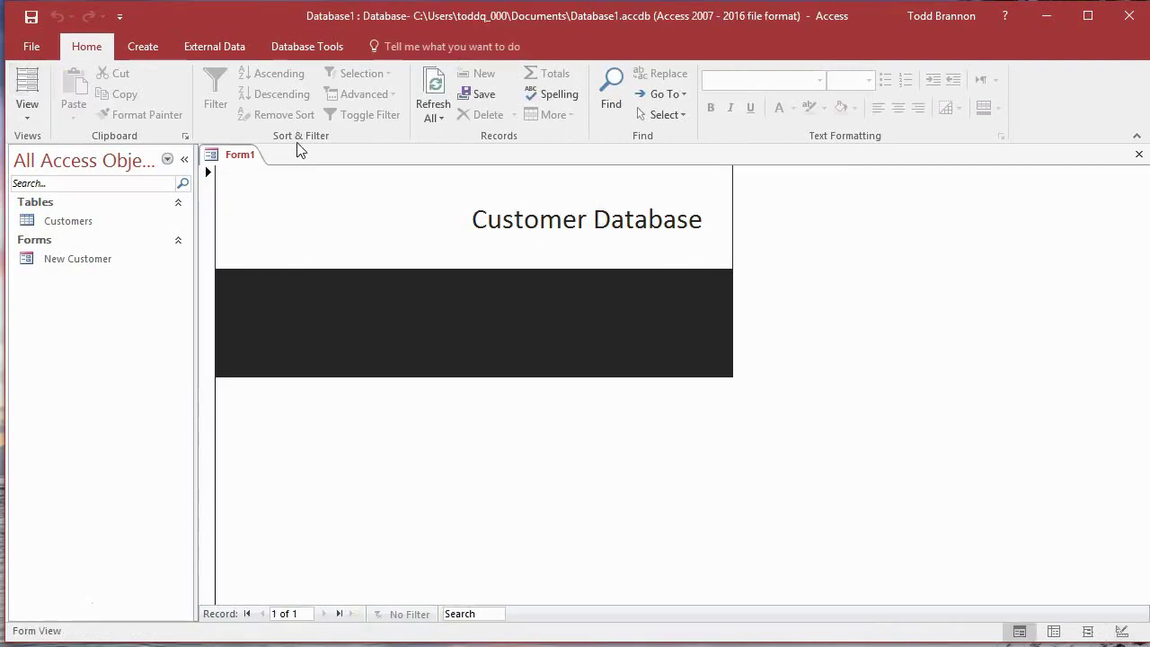
left_click(27, 100)
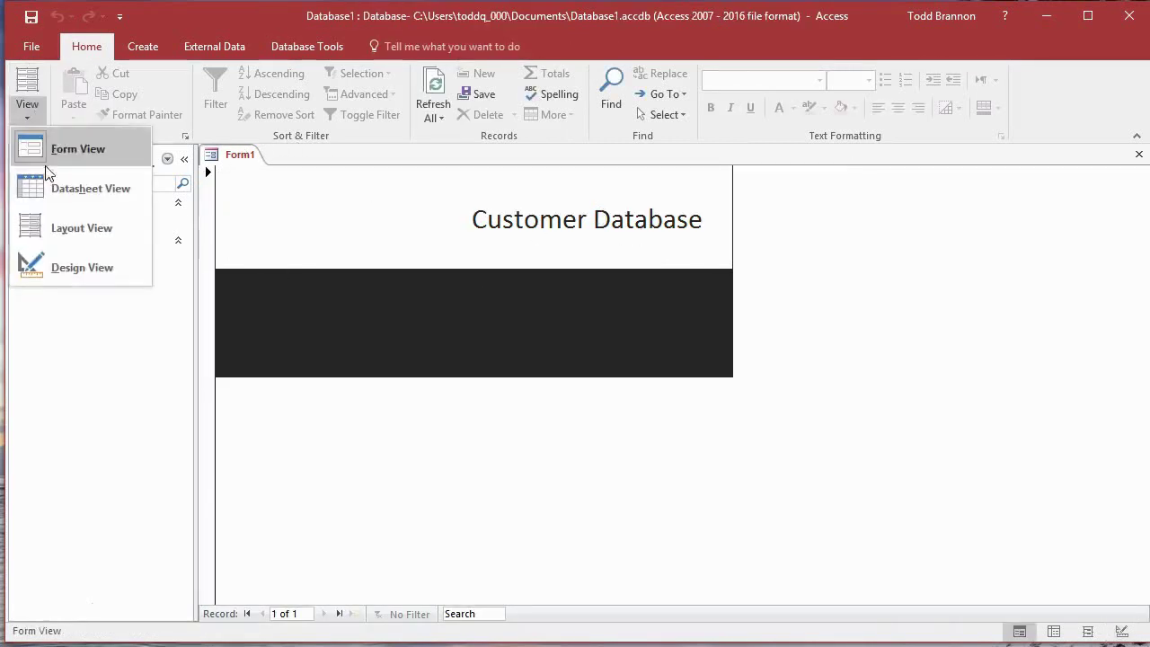
left_click(63, 277)
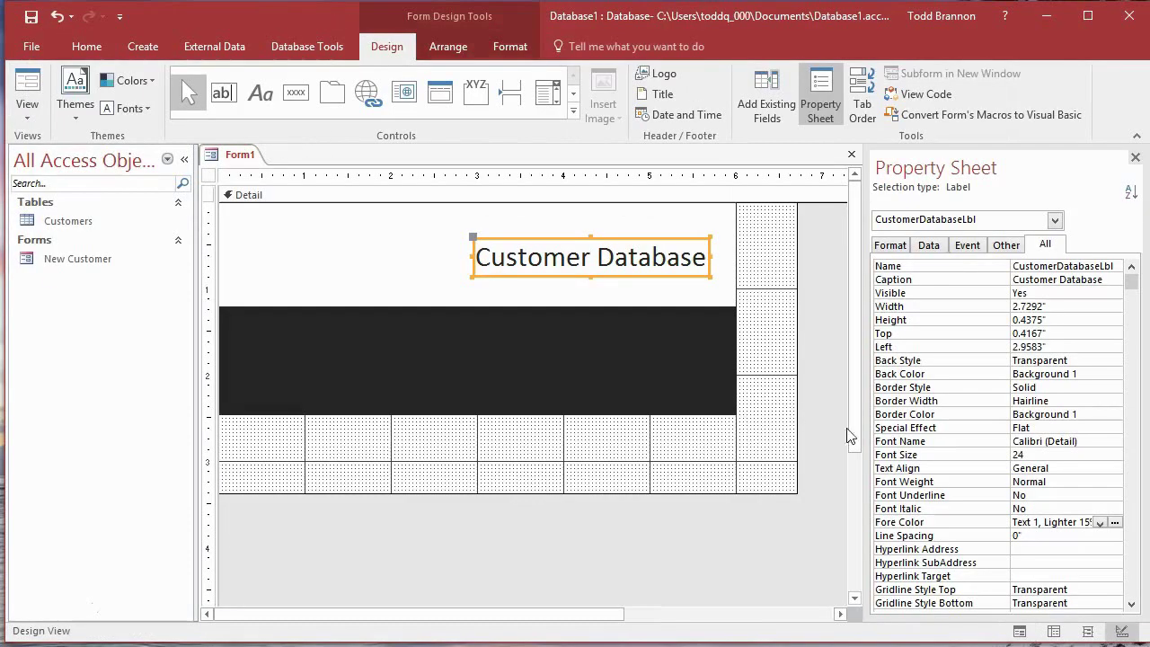
Recolor the Customer Database label's text with the darkest gray shade of Background 1
left_click(1115, 522)
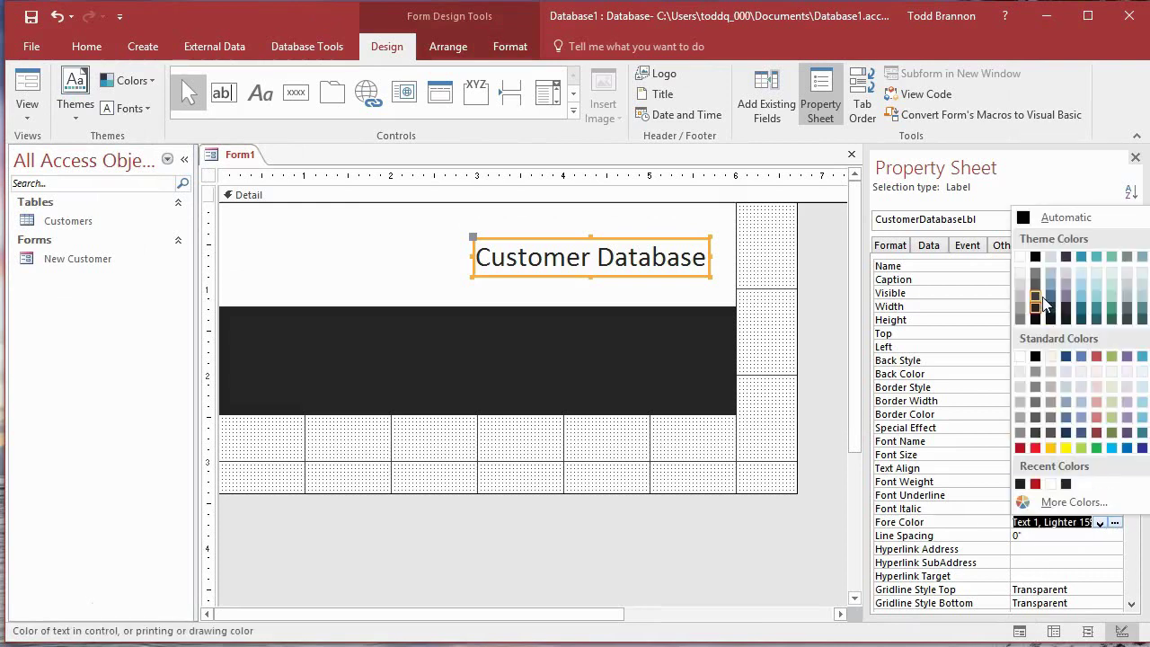
left_click(1020, 317)
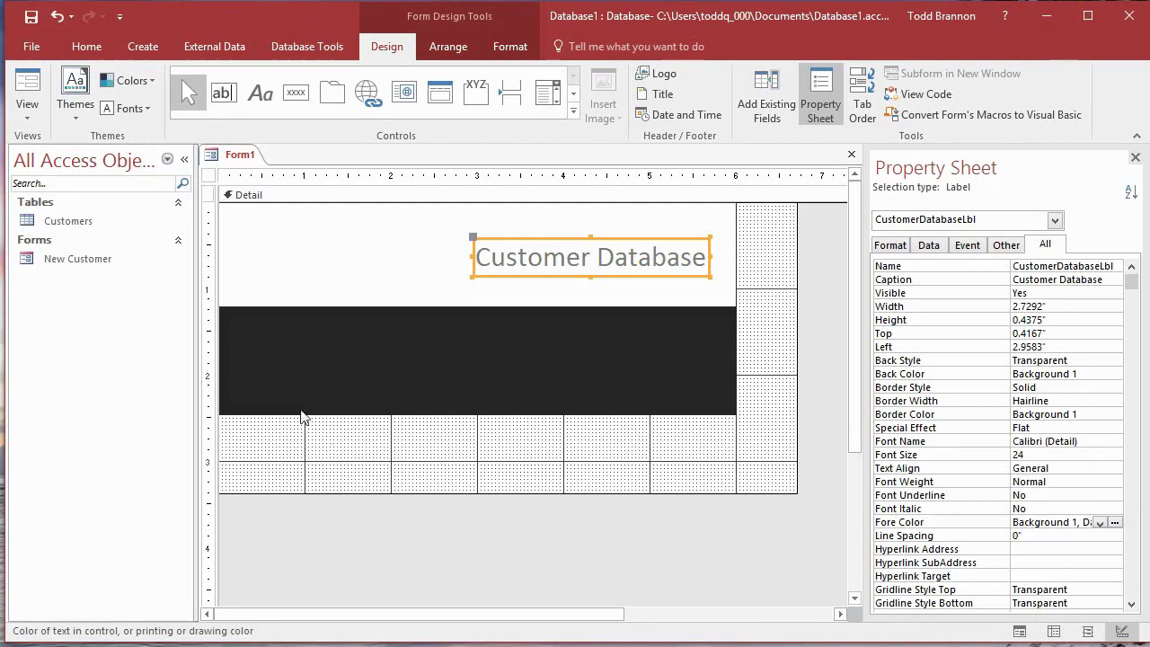
Compare whether Insert Image is available with the white rectangle, the title label and the Detail section selected
left_click(288, 279)
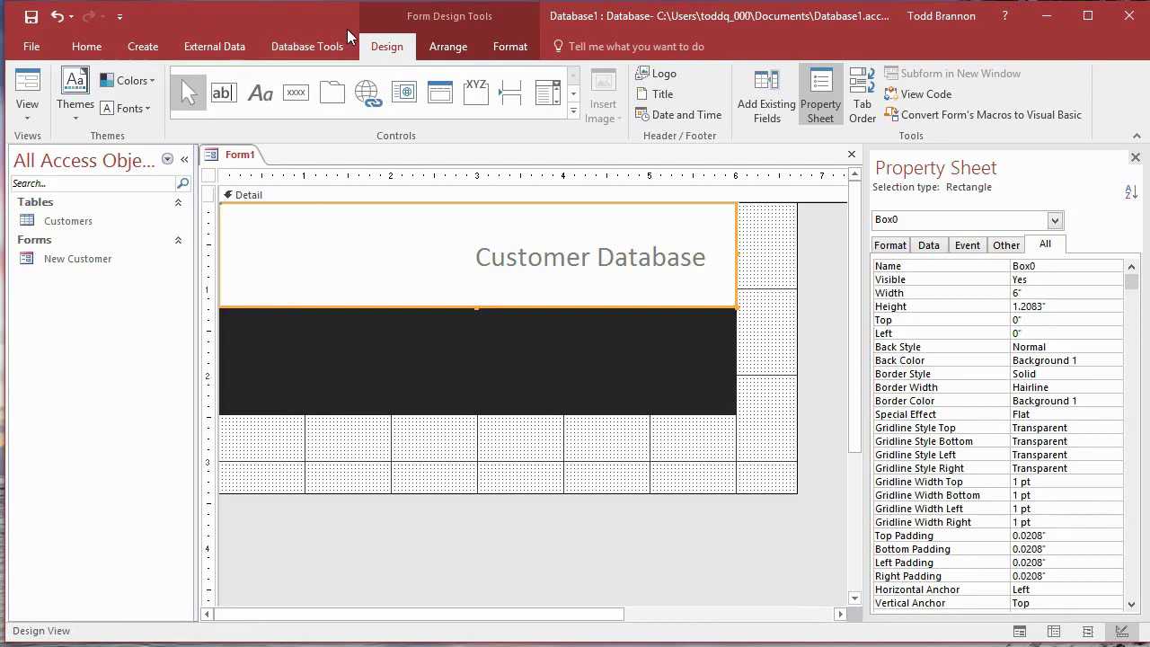
left_click(159, 52)
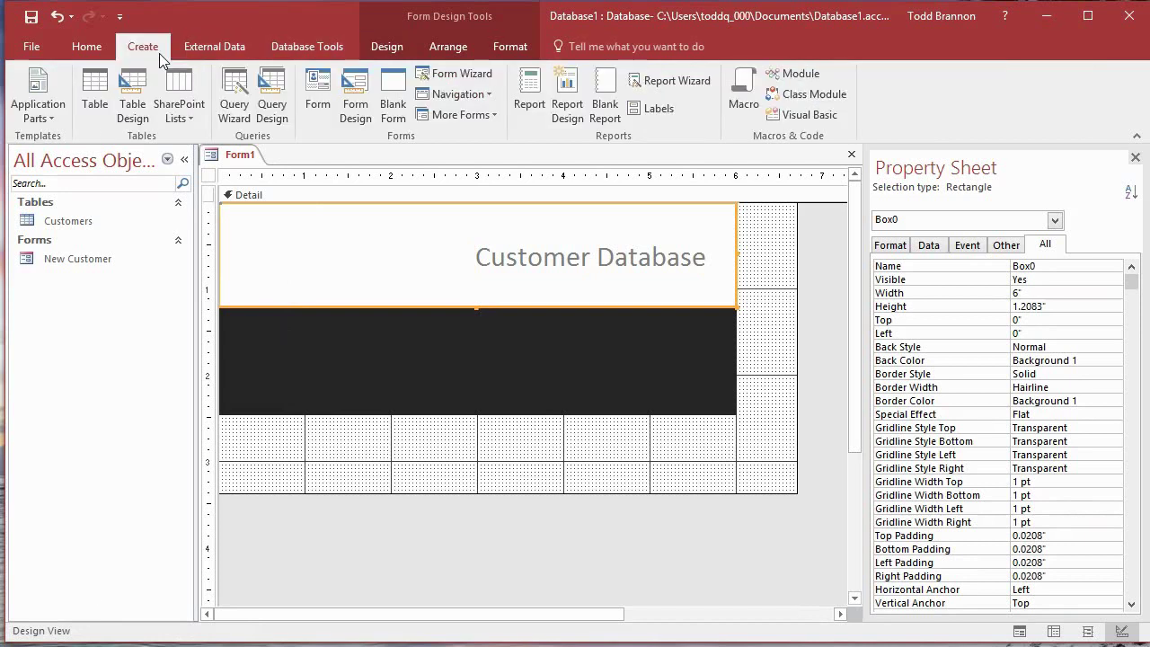
left_click(379, 50)
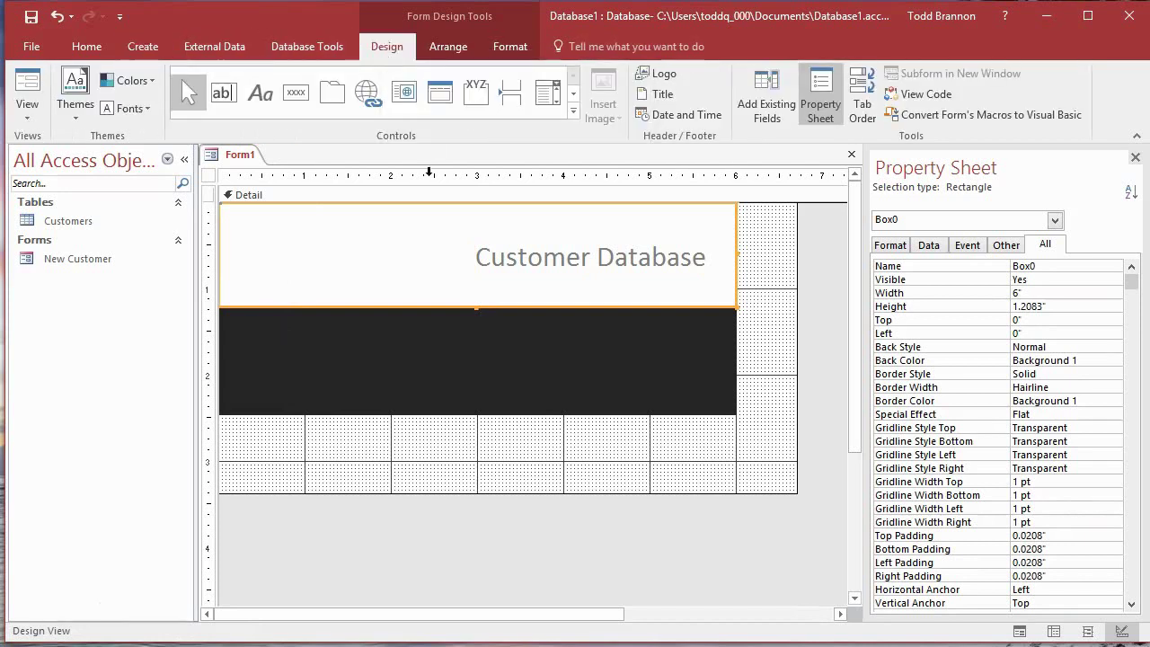
left_click(539, 440)
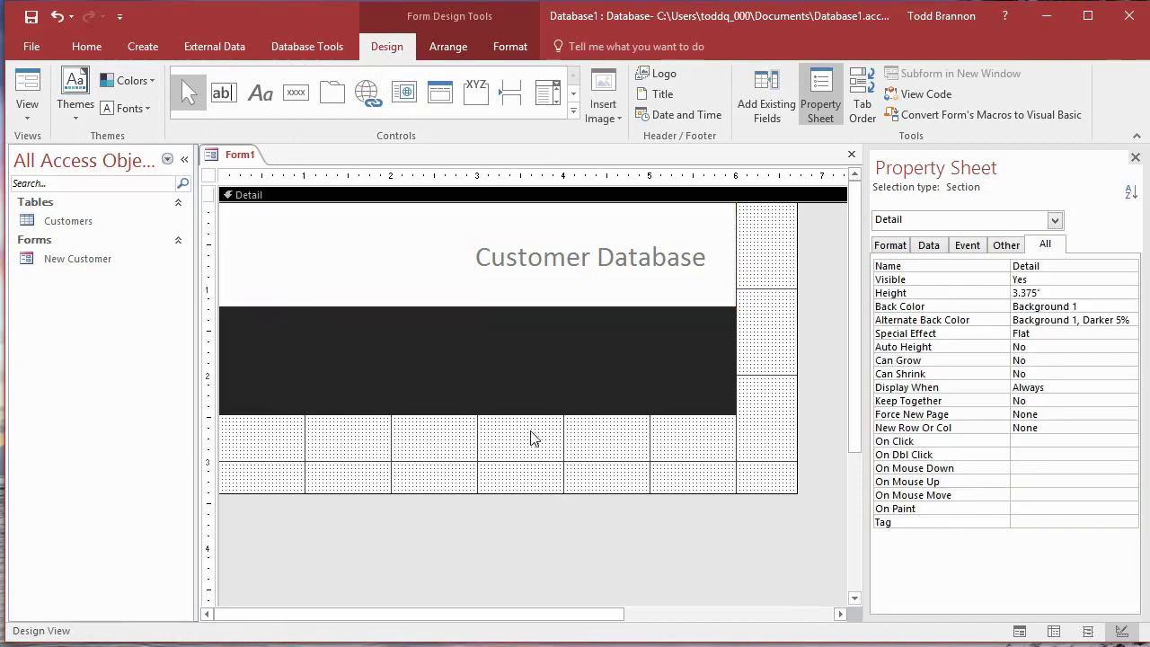
left_click(319, 251)
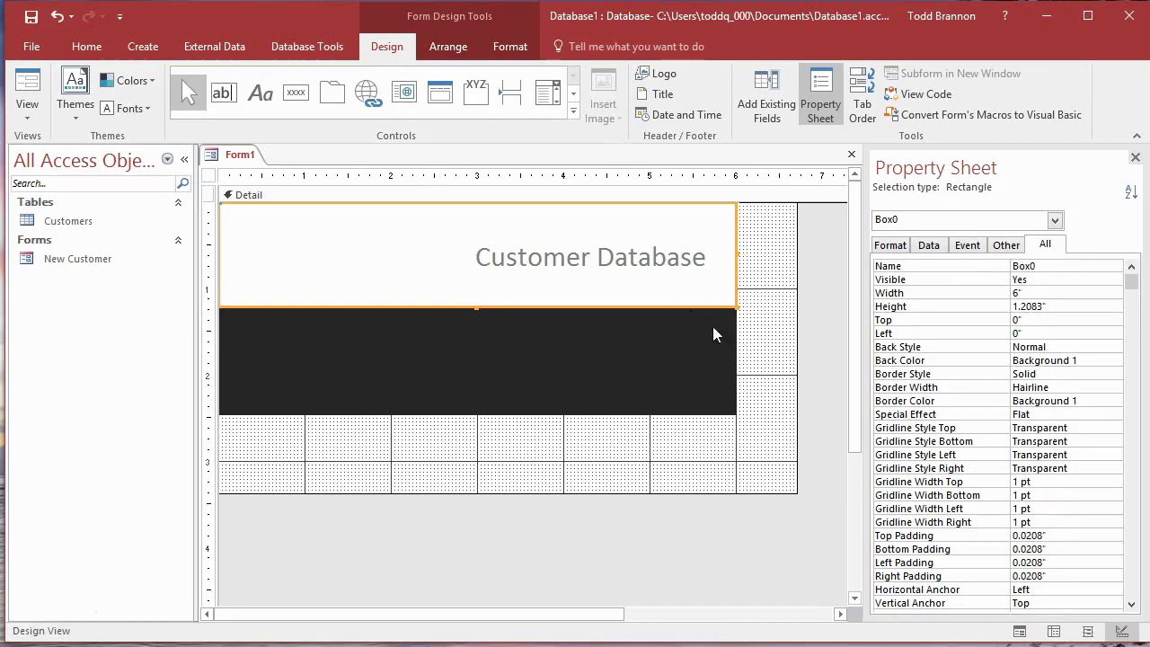
left_click(611, 469)
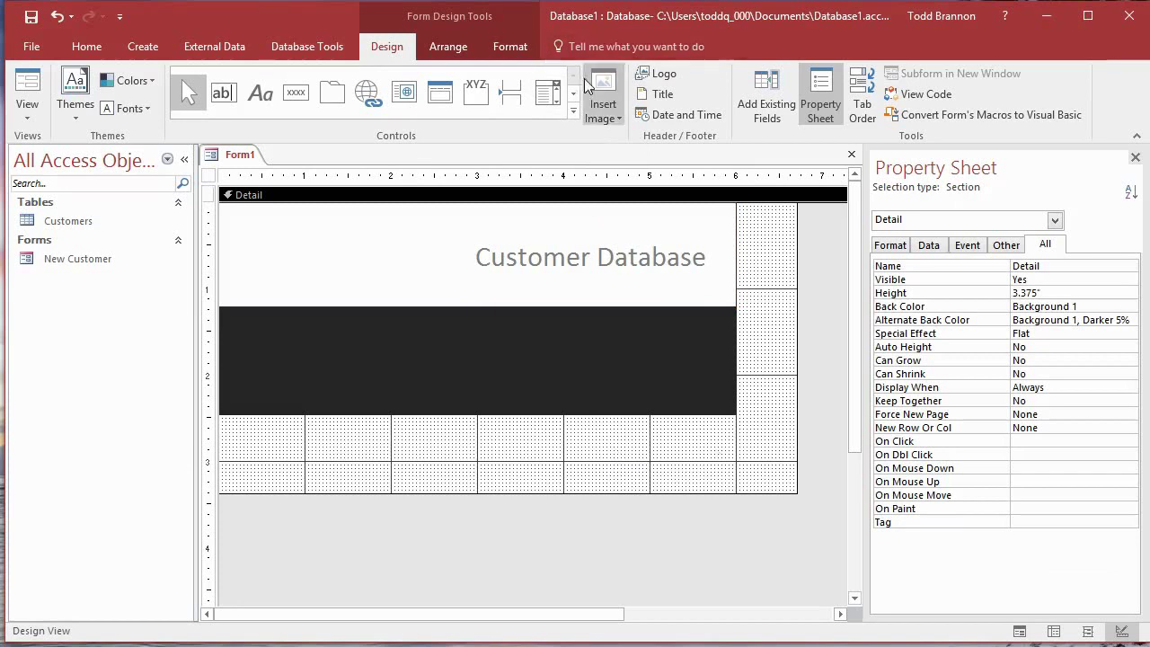
left_click(460, 300)
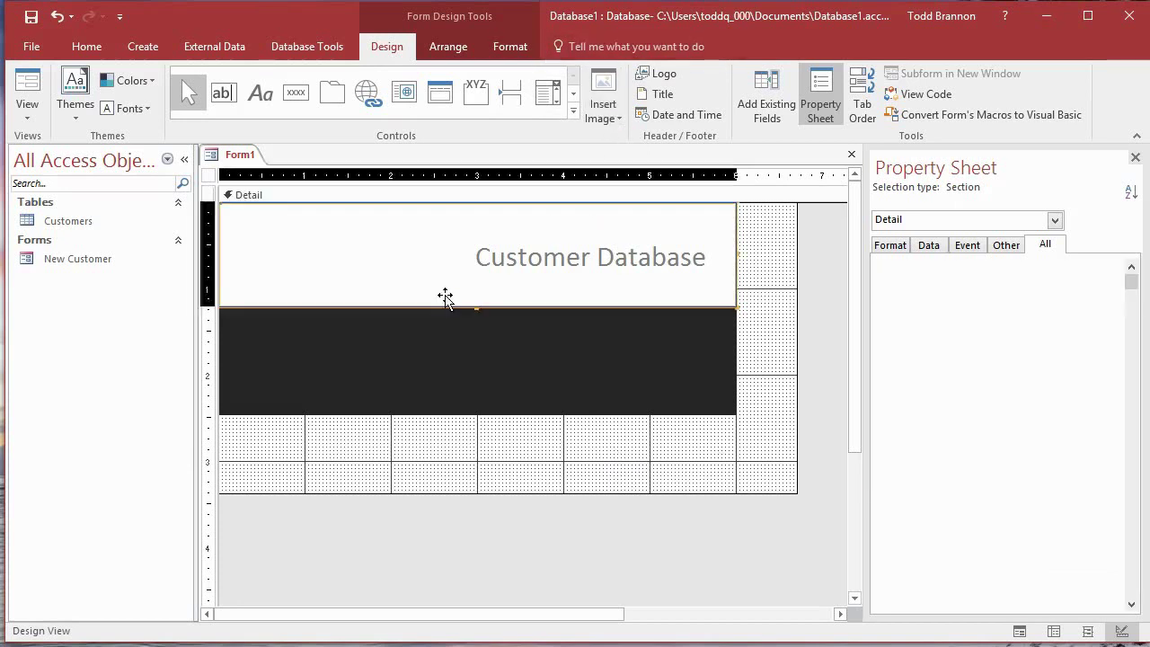
left_click(477, 347)
left_click(548, 258)
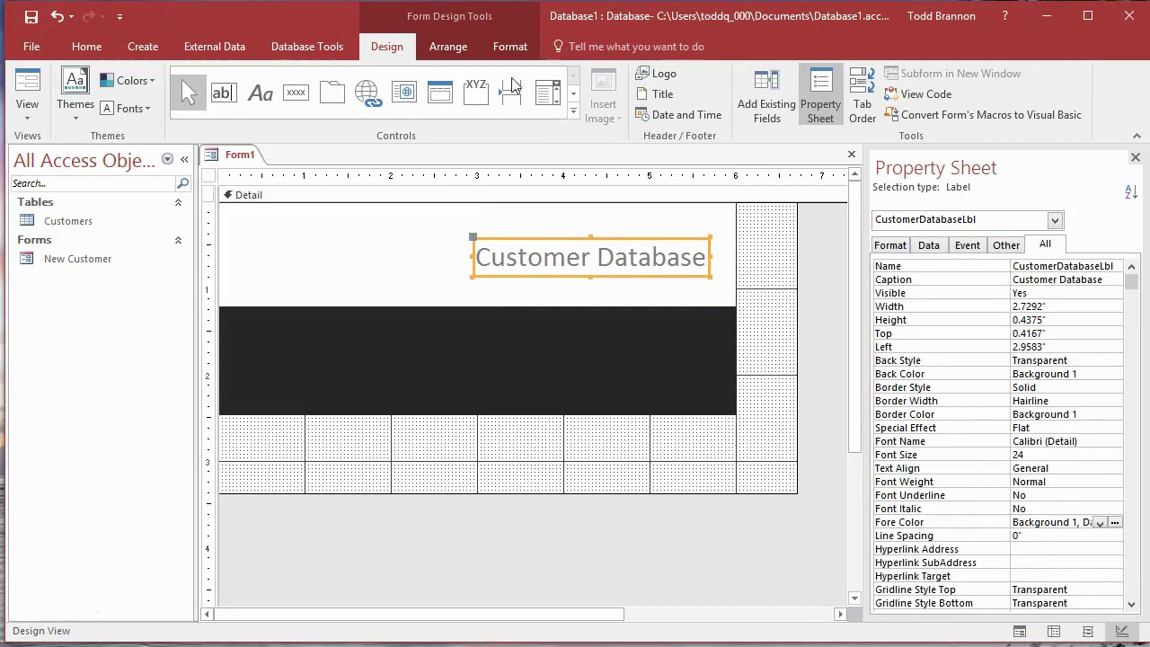
left_click(400, 270)
Insert the 2018 Logo picture from the Customer DB Project folder in the white rectangle's upper-left corner, about 1.58" wide and 1.13" high
left_click(542, 438)
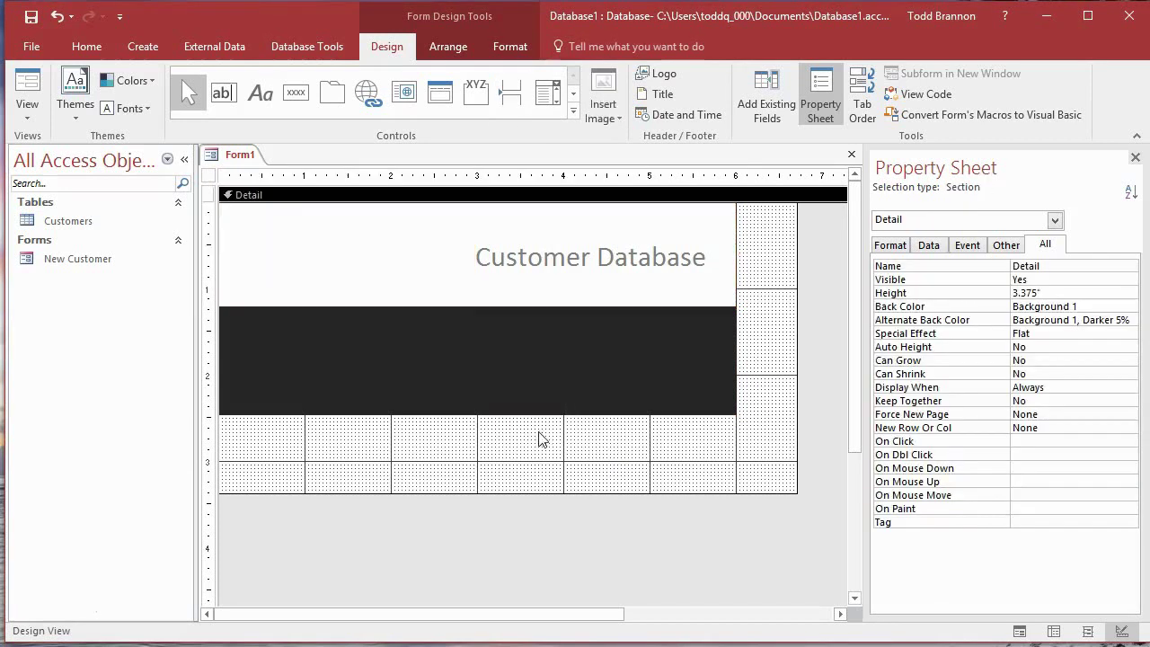
left_click(617, 114)
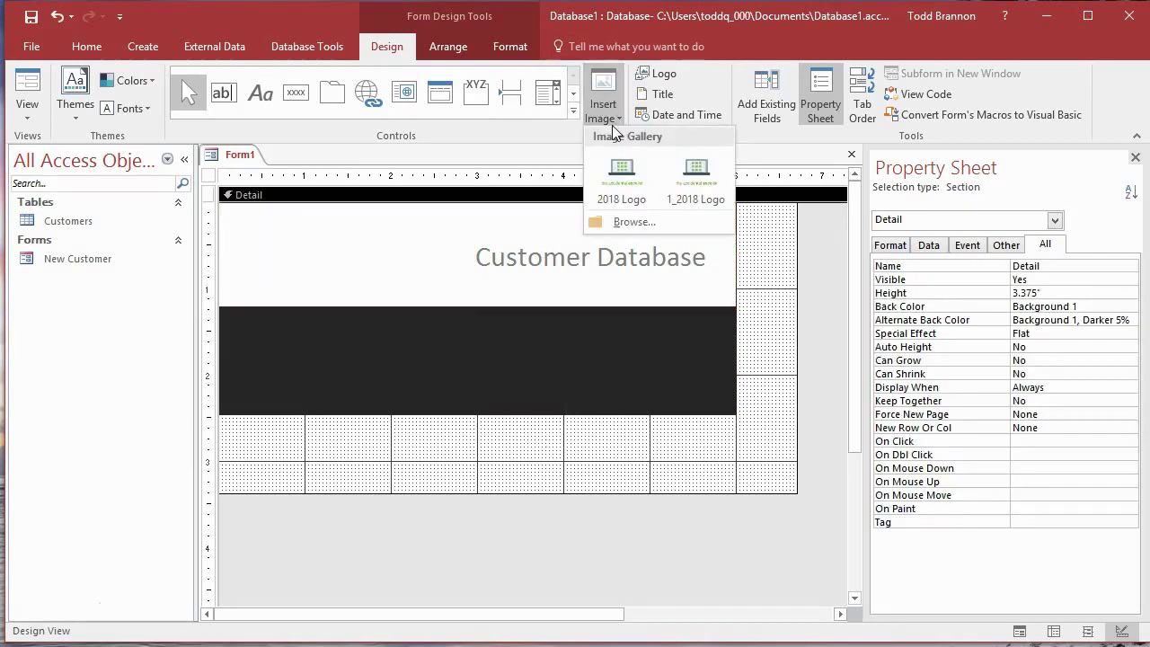
left_click(609, 227)
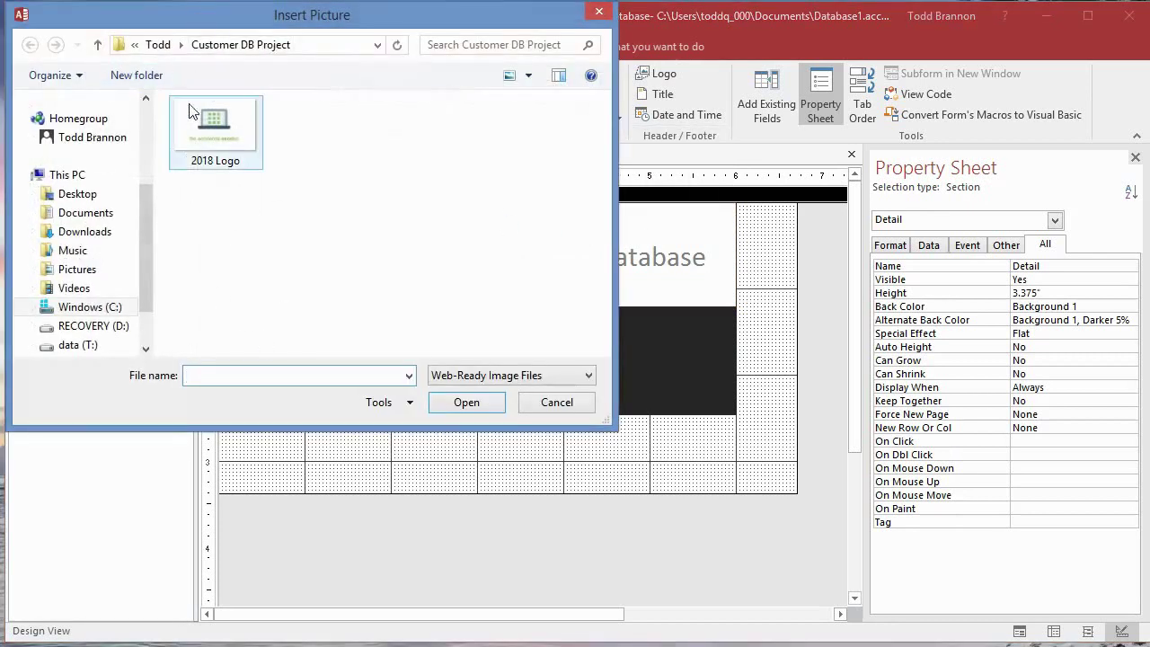
left_click(232, 151)
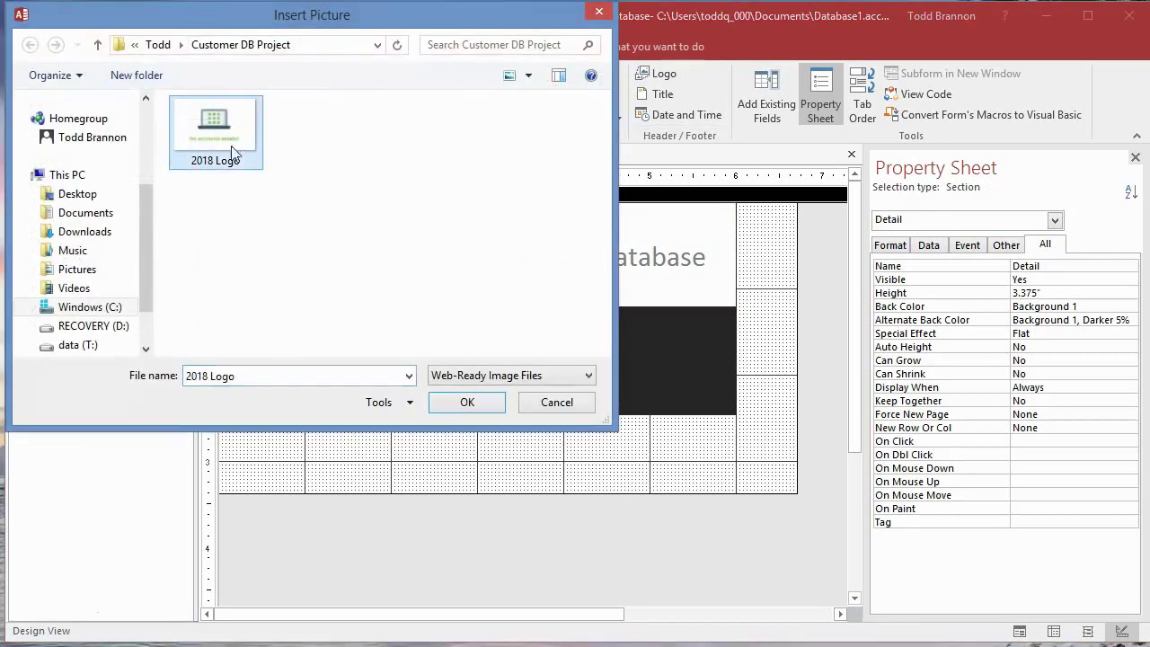
left_click(465, 402)
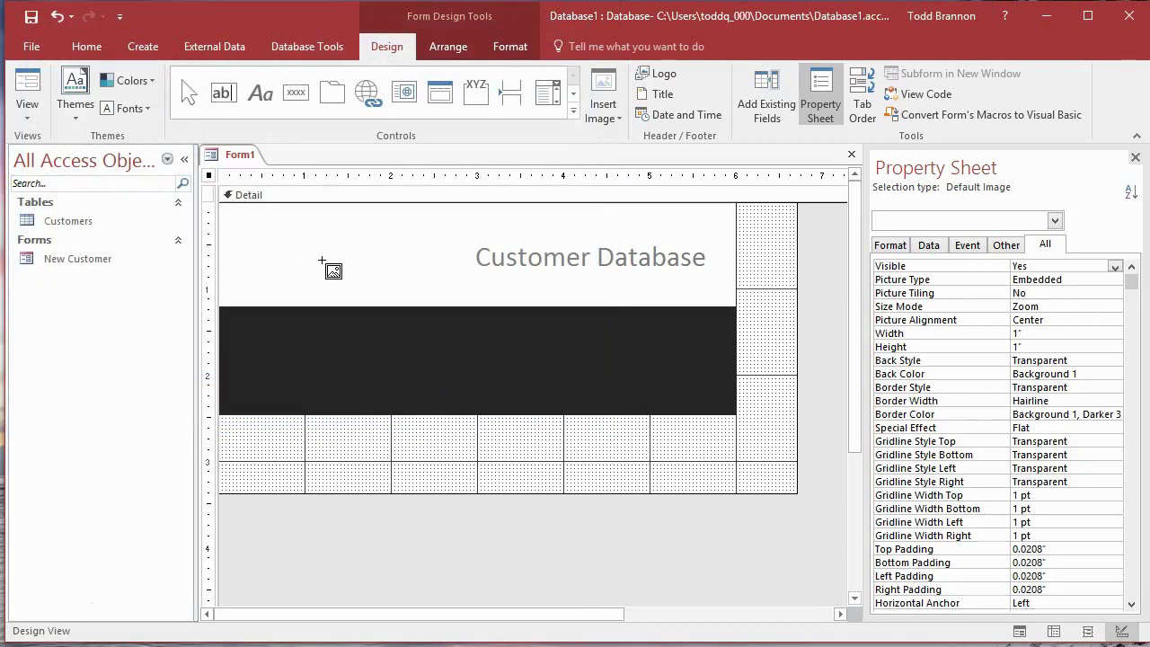
left_click(222, 207)
left_click_drag(221, 207, 360, 304)
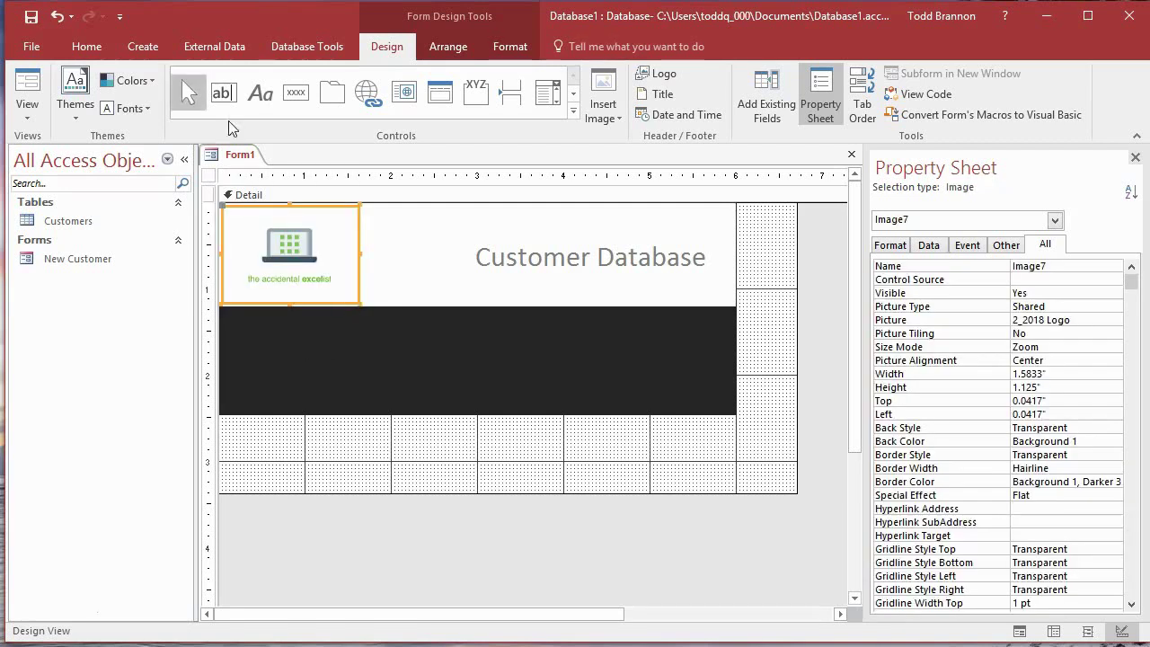
Check the logo and title in Form View, go back to Design View, and reopen Form View
left_click(27, 85)
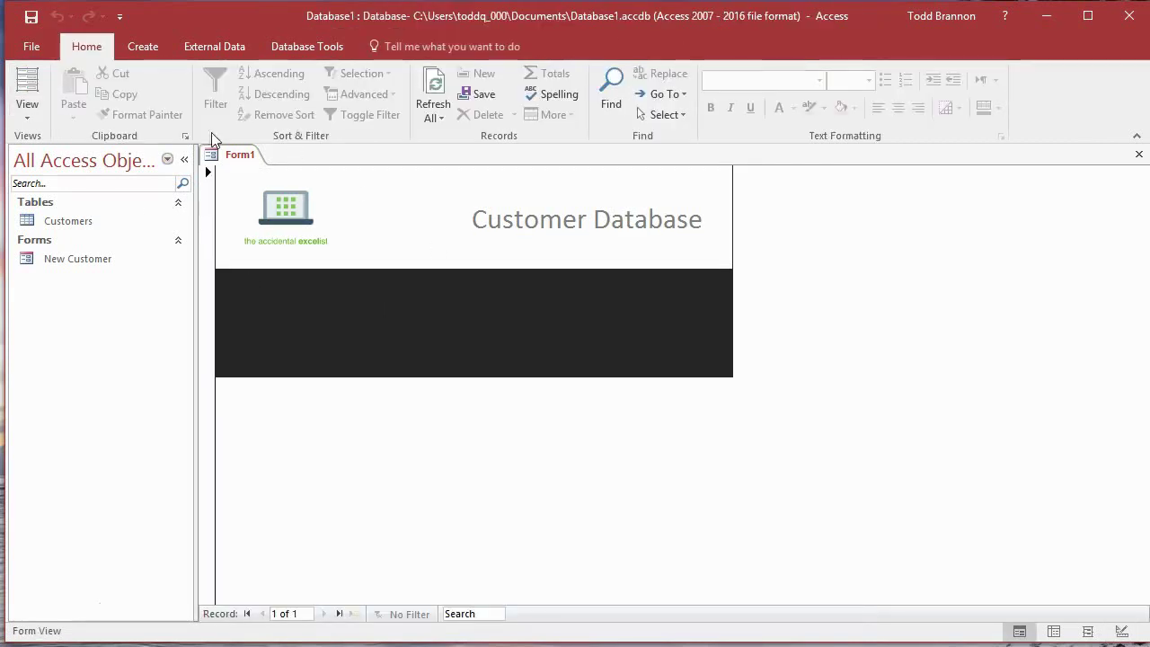
left_click(25, 115)
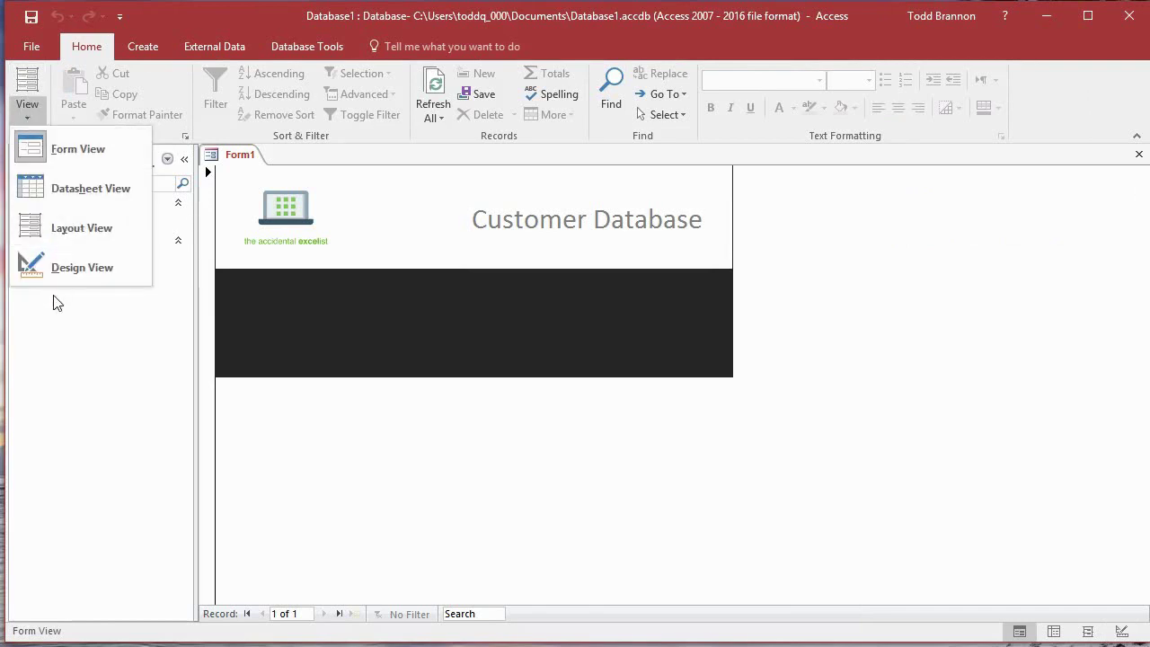
left_click(85, 277)
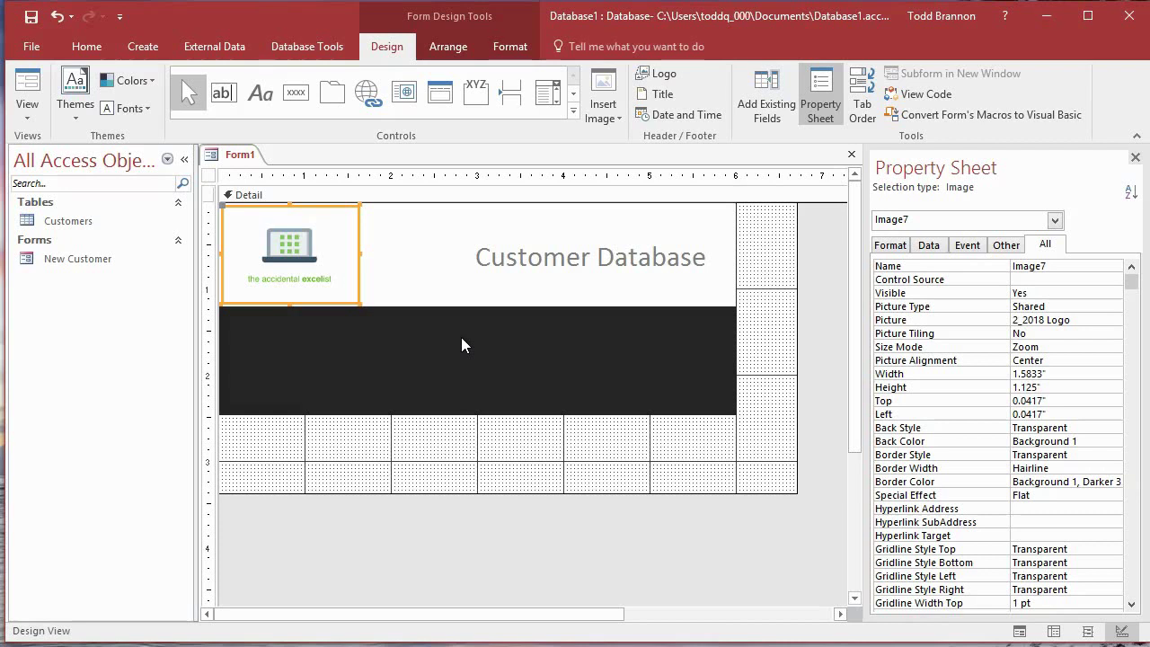
left_click(27, 86)
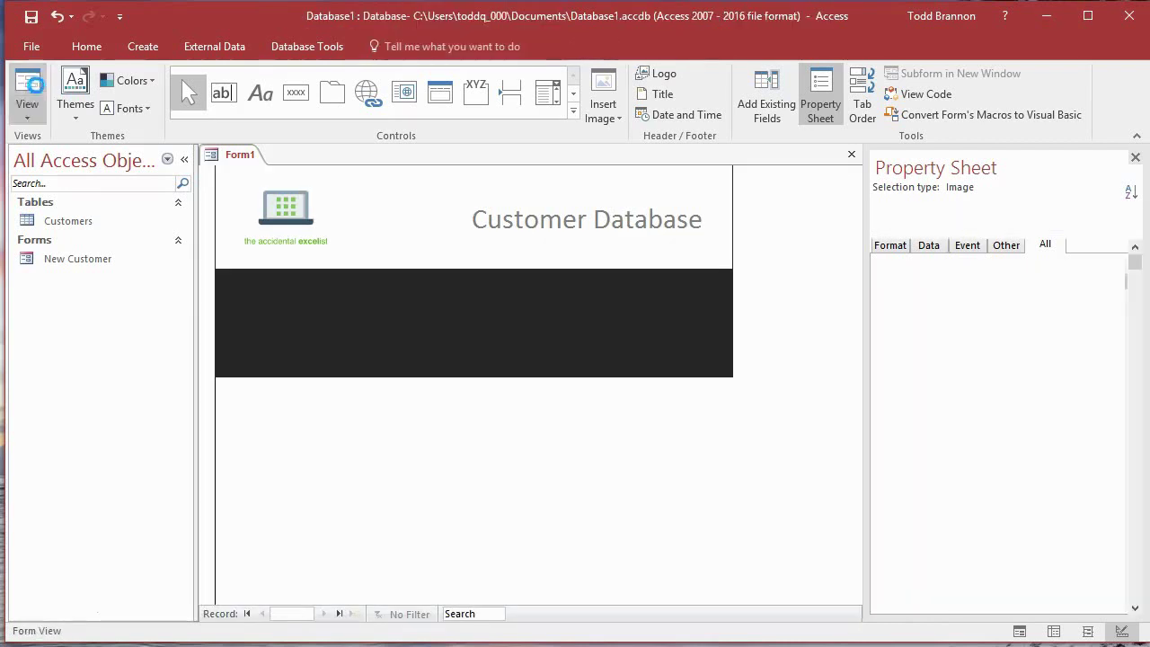